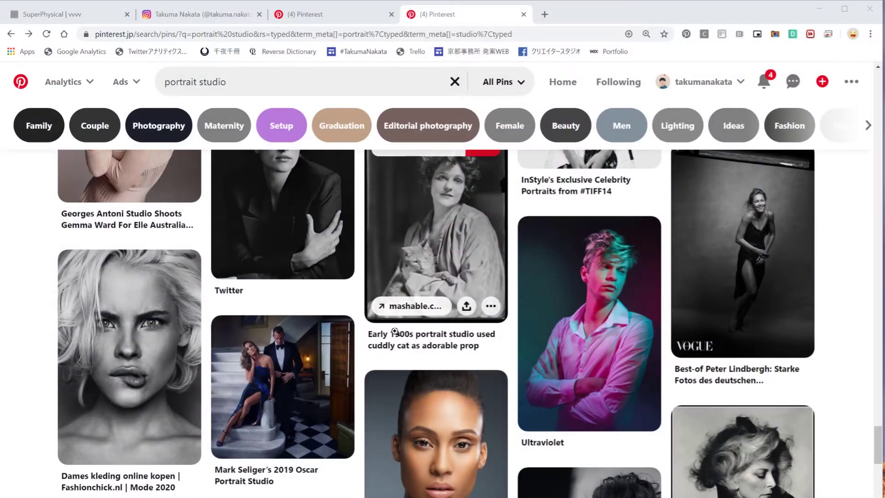
- Browse the portrait studio results and open the pin on creative lighting techniques with a lighting diagram
{"action": "scroll", "coordinate": [361, 328], "scroll_direction": "up", "scroll_amount": 2}
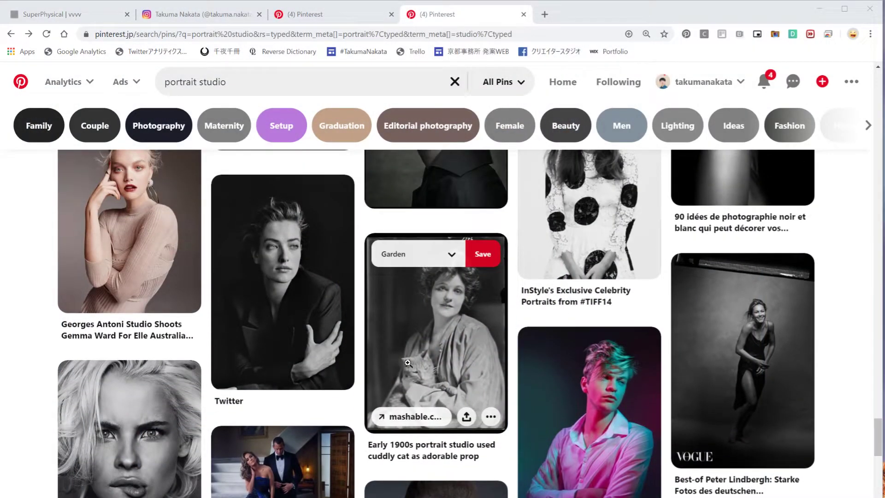
{"action": "scroll", "coordinate": [405, 364], "scroll_direction": "up", "scroll_amount": 3}
{"action": "scroll", "coordinate": [350, 382], "scroll_direction": "up", "scroll_amount": 3}
{"action": "scroll", "coordinate": [338, 394], "scroll_direction": "down", "scroll_amount": 4}
{"action": "scroll", "coordinate": [186, 390], "scroll_direction": "up", "scroll_amount": 5}
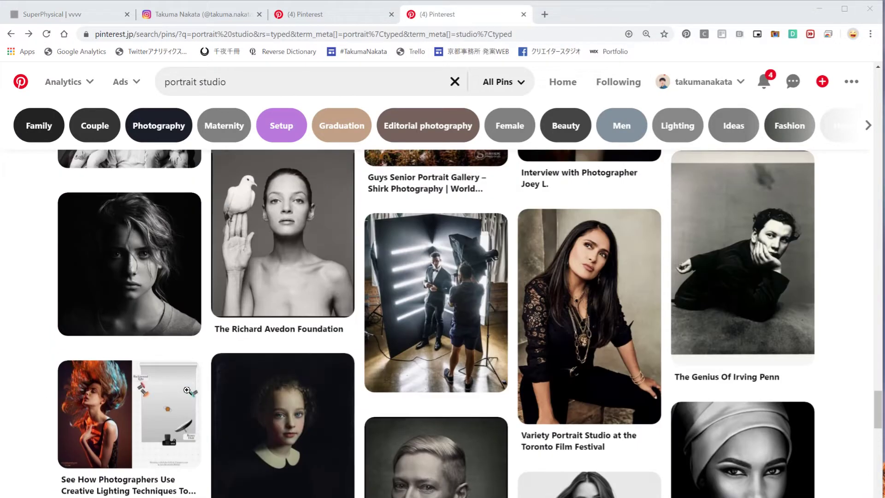
{"action": "left_click", "coordinate": [138, 414]}
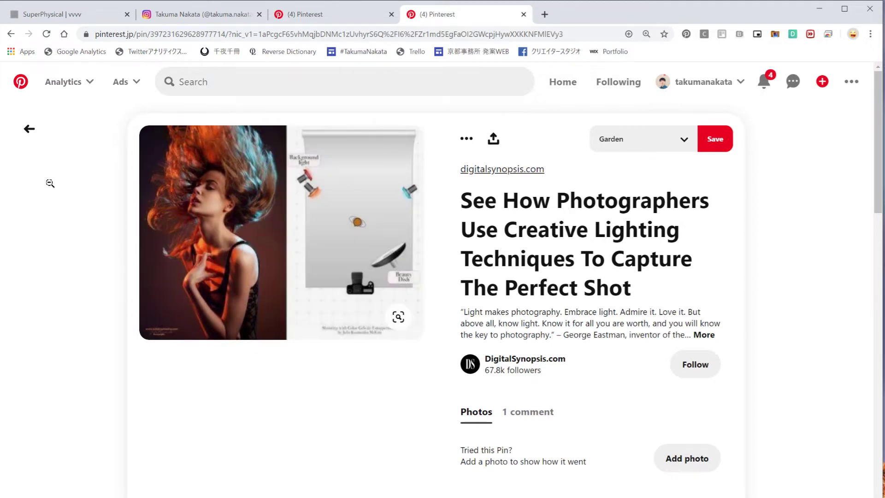
- Return to the portrait studio results and look through more portraits as lighting references
{"action": "left_click", "coordinate": [75, 223]}
{"action": "scroll", "coordinate": [565, 318], "scroll_direction": "down", "scroll_amount": 13}
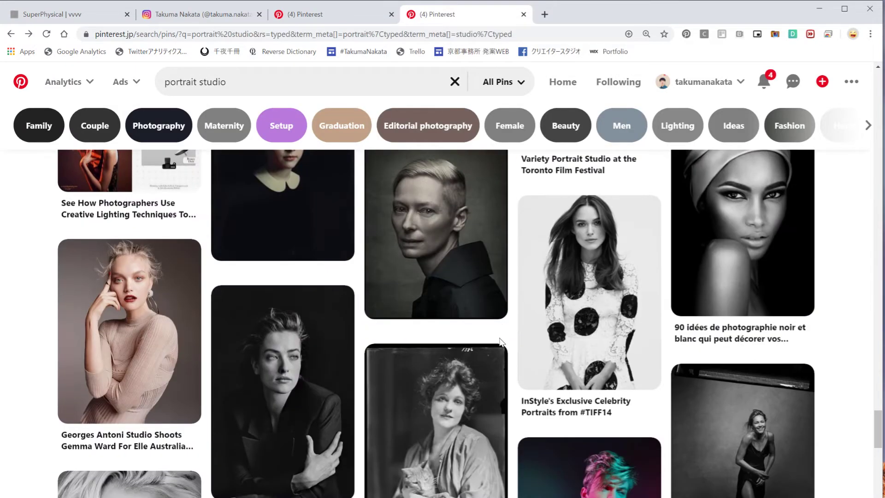
{"action": "scroll", "coordinate": [565, 318], "scroll_direction": "down", "scroll_amount": 4}
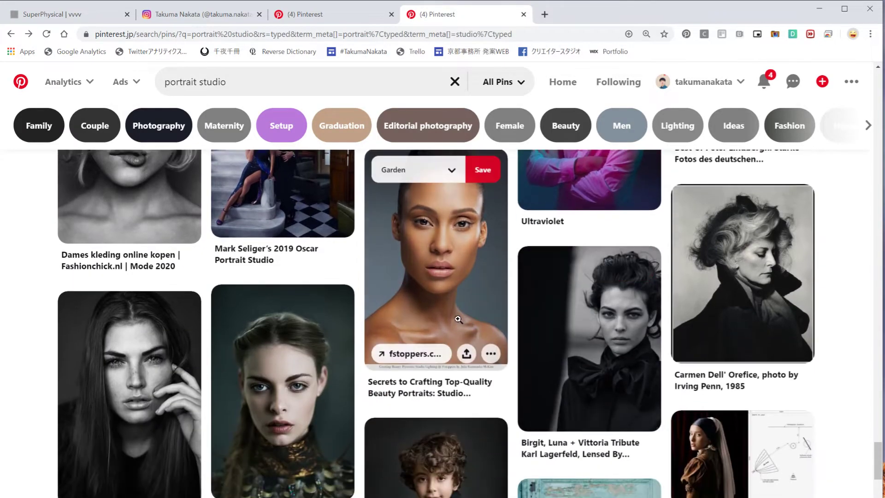
{"action": "scroll", "coordinate": [487, 318], "scroll_direction": "up", "scroll_amount": 1}
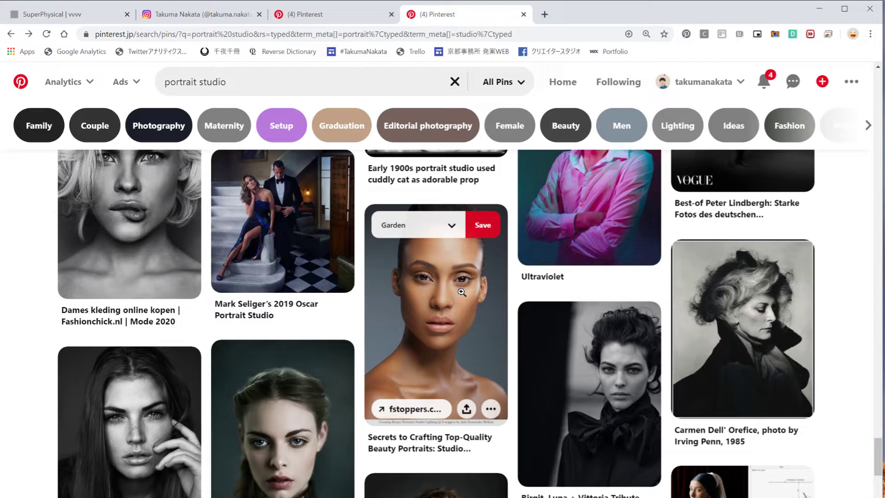
- In the other Pinterest tab, go back to the Basic High Key Lighting Setup diagram and examine the light positions
{"action": "left_click", "coordinate": [326, 20]}
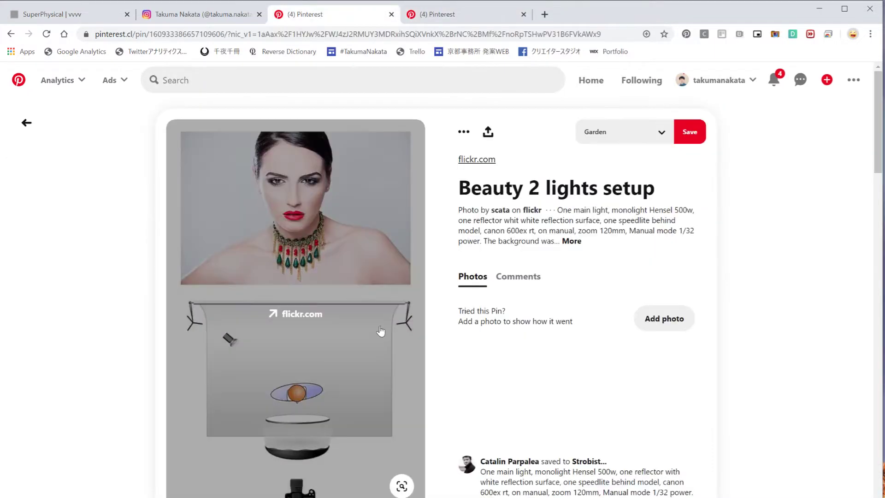
{"action": "key", "text": "alt+Left"}
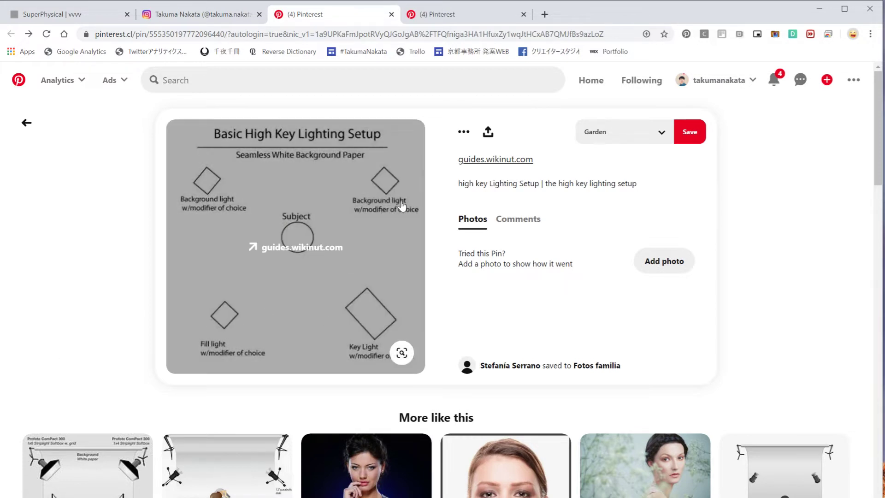
{"action": "scroll", "coordinate": [510, 239], "scroll_direction": "down", "scroll_amount": 2}
- Open the Ultraviolet pin from the portrait studio results, followed by the similar MMSCENE PORTRAITS pin with red and blue lighting
{"action": "left_click", "coordinate": [461, 14]}
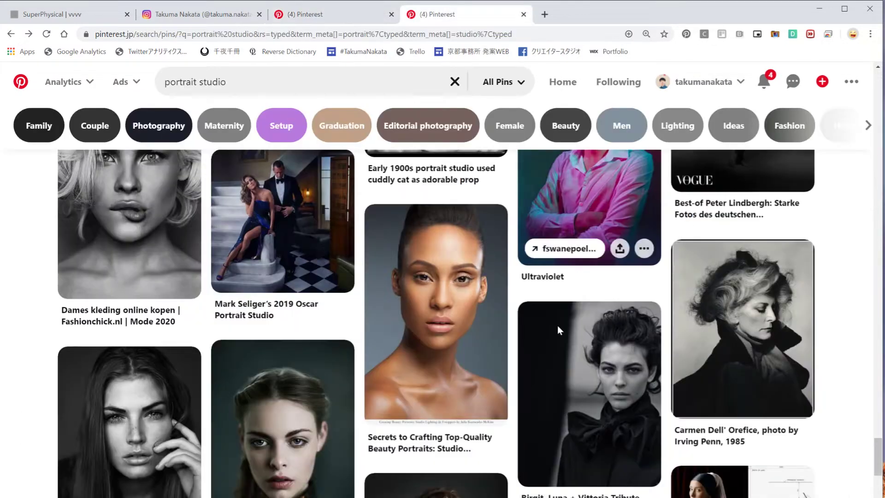
{"action": "scroll", "coordinate": [591, 393], "scroll_direction": "down", "scroll_amount": 5}
{"action": "left_click", "coordinate": [591, 394]}
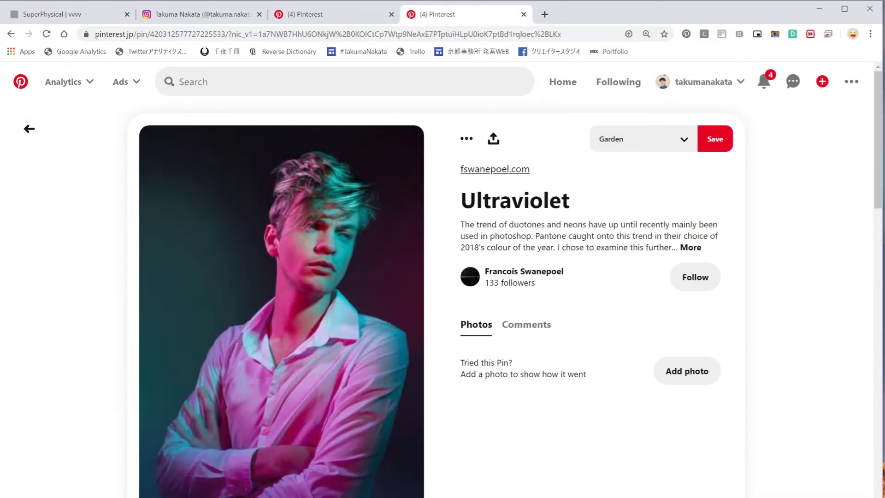
{"action": "scroll", "coordinate": [214, 328], "scroll_direction": "down", "scroll_amount": 6}
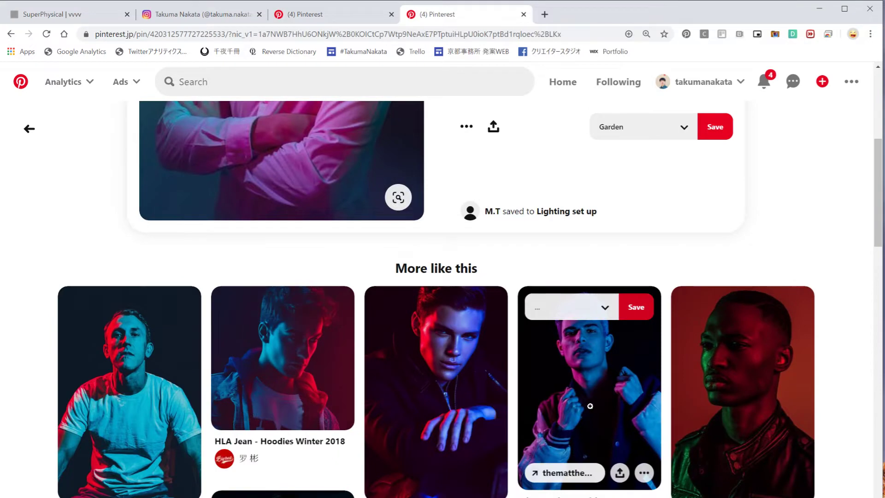
{"action": "left_click", "coordinate": [450, 373]}
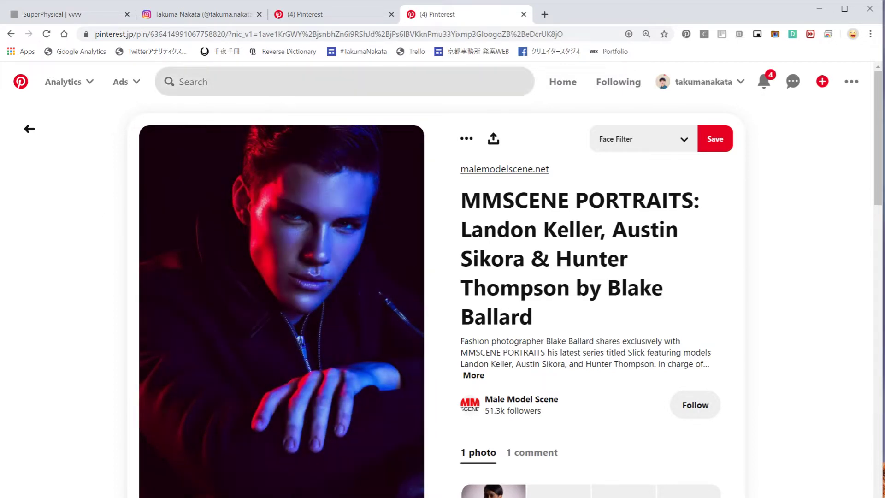
- Switch to the Instagram profile and play the Existence post with the purple spheres on a blue background
{"action": "left_click", "coordinate": [322, 17]}
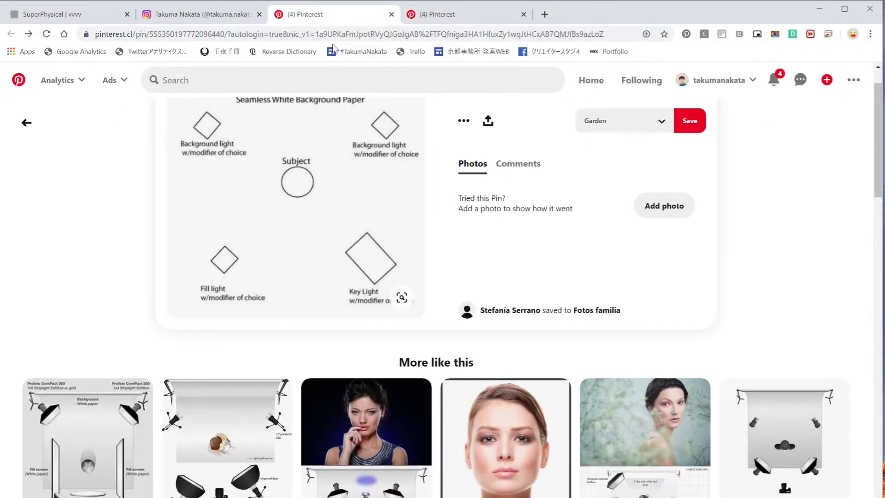
{"action": "key", "text": "ctrl+shift+Tab"}
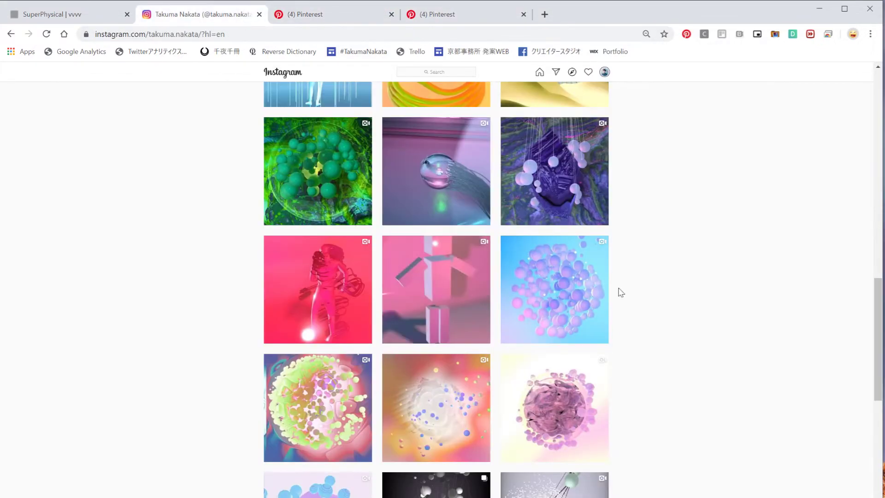
{"action": "left_click", "coordinate": [594, 299]}
{"action": "key", "text": "Escape"}
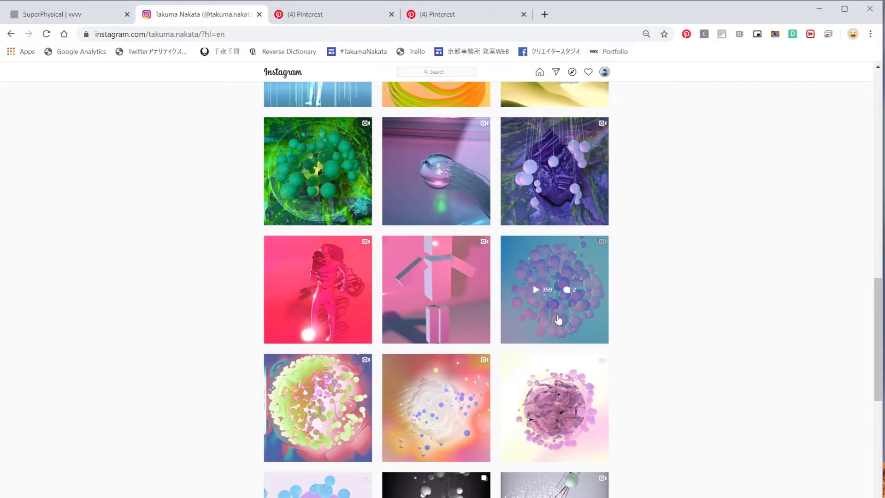
{"action": "left_click", "coordinate": [559, 322]}
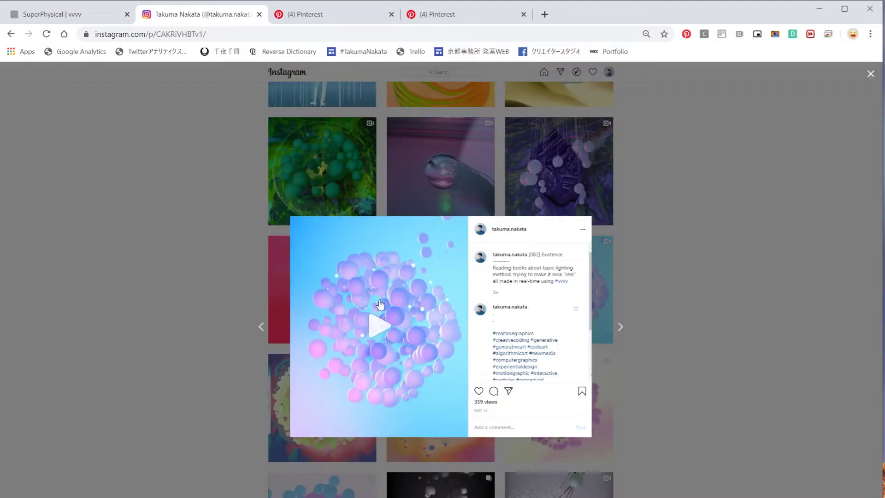
{"action": "left_click", "coordinate": [405, 298]}
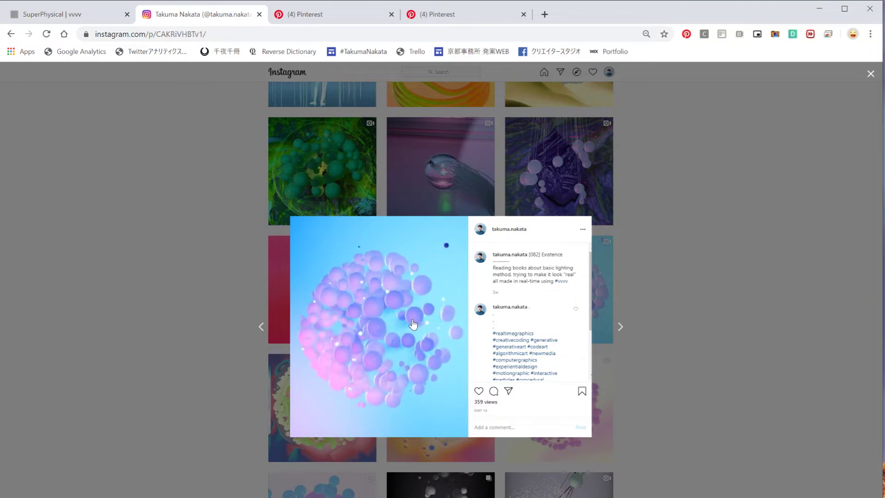
- Close the Existence post and view the Invisible and Celebration posts for comparison
{"action": "left_click", "coordinate": [253, 417]}
{"action": "scroll", "coordinate": [299, 355], "scroll_direction": "down", "scroll_amount": 1}
{"action": "left_click", "coordinate": [303, 350]}
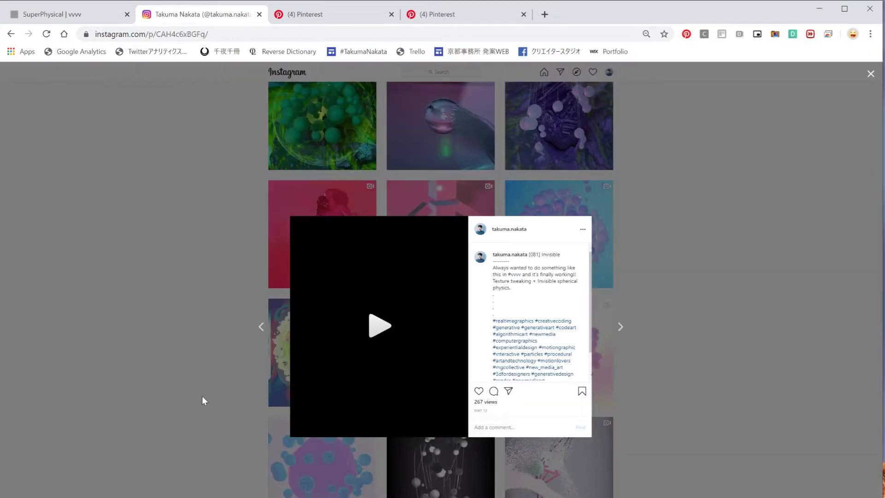
{"action": "left_click", "coordinate": [204, 400]}
{"action": "left_click", "coordinate": [455, 353]}
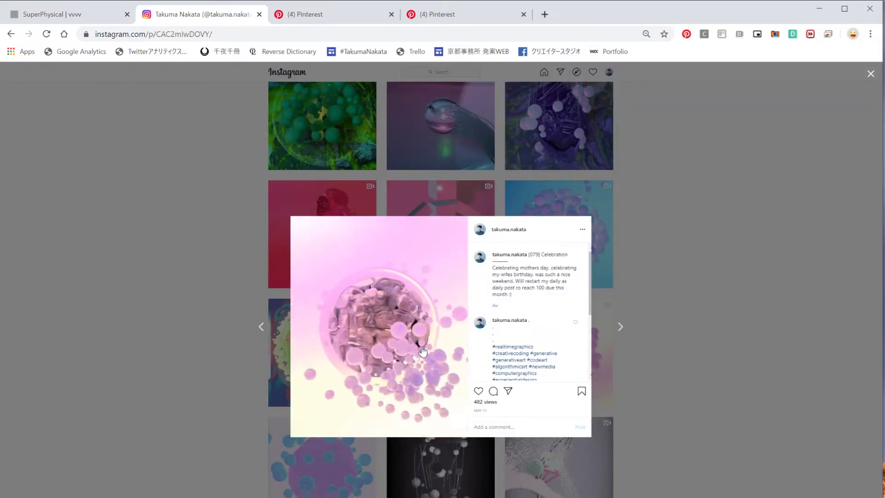
- View the Existence post again and the red Stride post, closing each to return to the profile grid
{"action": "left_click", "coordinate": [683, 316]}
{"action": "left_click", "coordinate": [572, 240]}
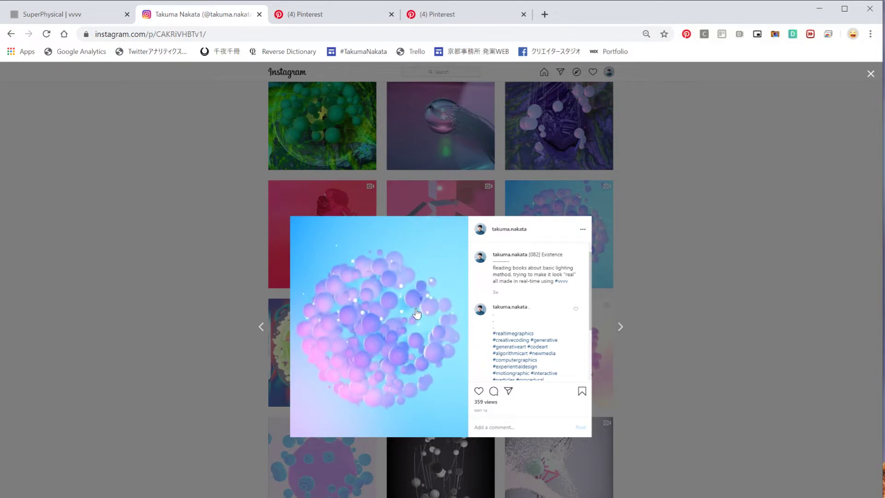
{"action": "left_click", "coordinate": [154, 307]}
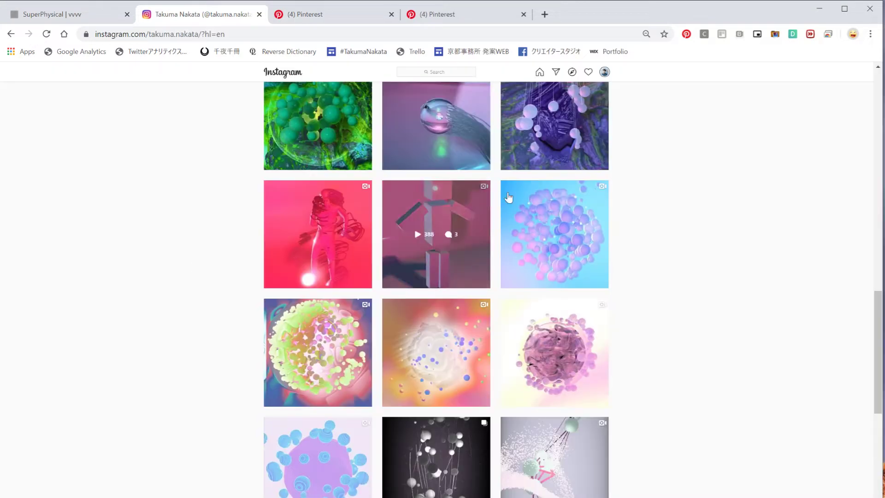
{"action": "left_click", "coordinate": [349, 212]}
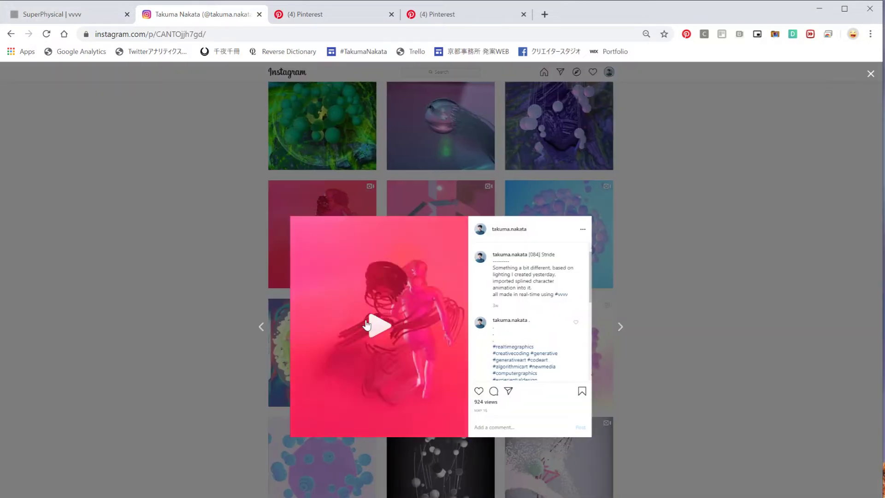
{"action": "left_click", "coordinate": [194, 239]}
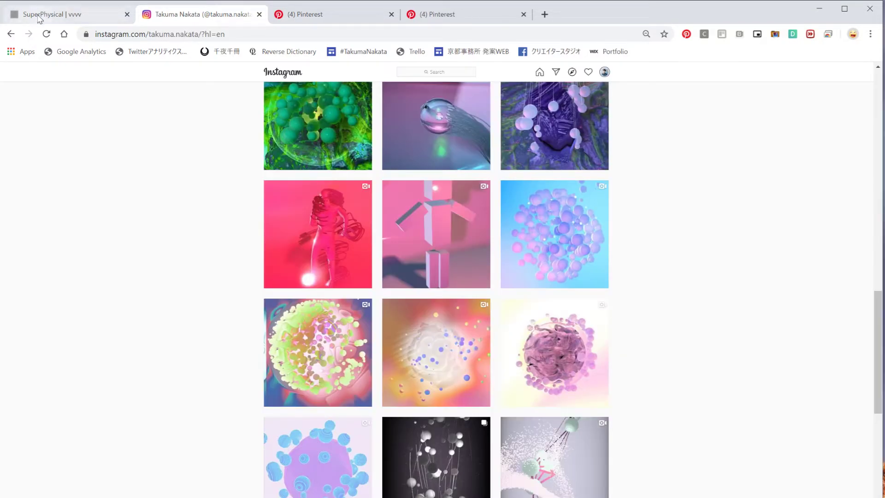
- Review the SuperPhysical contribution page on vvvv.org, including its download section, preview image and about text
{"action": "left_click", "coordinate": [40, 19]}
{"action": "scroll", "coordinate": [119, 249], "scroll_direction": "up", "scroll_amount": 4}
{"action": "scroll", "coordinate": [111, 243], "scroll_direction": "down", "scroll_amount": 1}
{"action": "scroll", "coordinate": [111, 243], "scroll_direction": "down", "scroll_amount": 20}
{"action": "scroll", "coordinate": [111, 243], "scroll_direction": "up", "scroll_amount": 12}
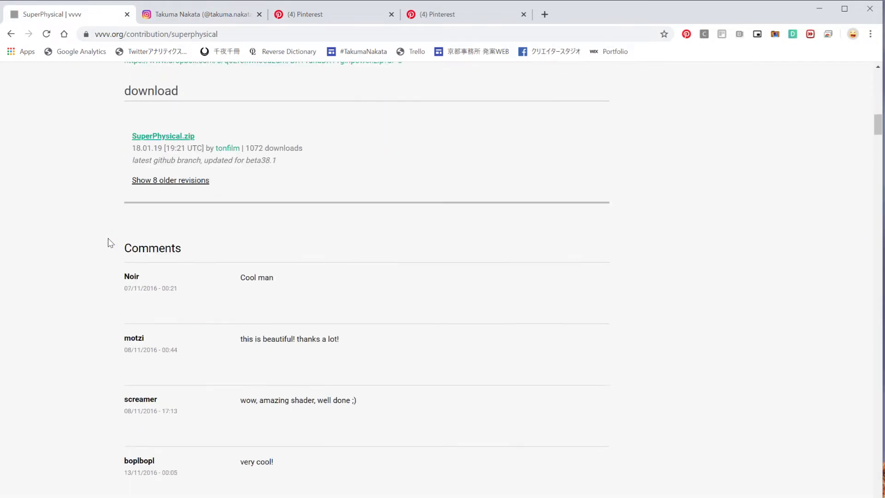
{"action": "scroll", "coordinate": [111, 243], "scroll_direction": "up", "scroll_amount": 5}
{"action": "scroll", "coordinate": [179, 378], "scroll_direction": "up", "scroll_amount": 15}
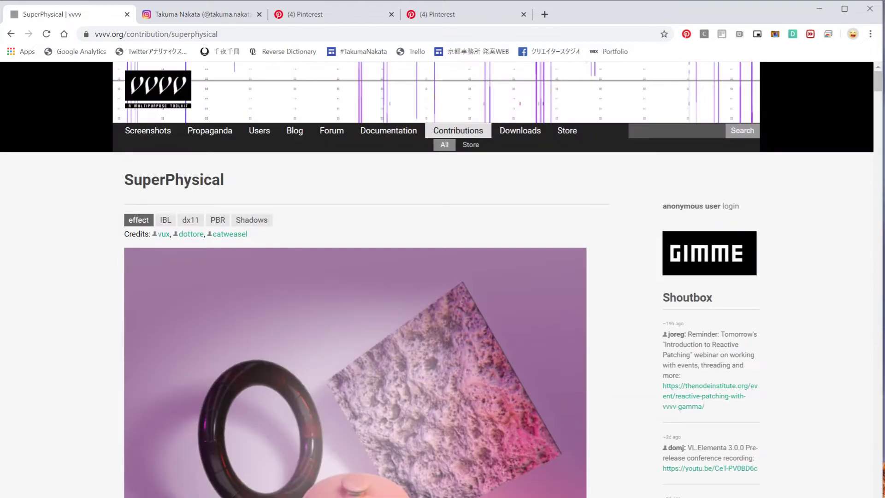
{"action": "scroll", "coordinate": [56, 344], "scroll_direction": "down", "scroll_amount": 3}
{"action": "scroll", "coordinate": [59, 351], "scroll_direction": "up", "scroll_amount": 4}
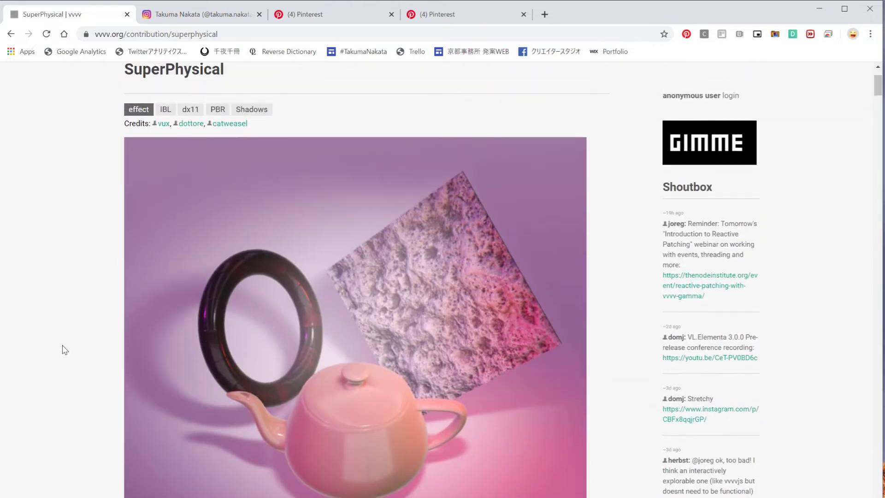
{"action": "scroll", "coordinate": [80, 331], "scroll_direction": "down", "scroll_amount": 7}
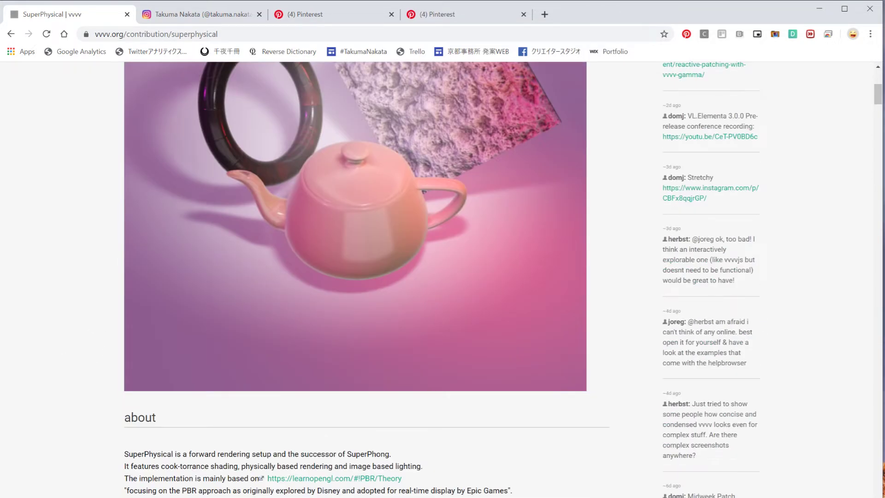
- Revisit the Basic High Key Lighting Setup diagram on Pinterest, and minimize the browser
{"action": "left_click", "coordinate": [342, 15]}
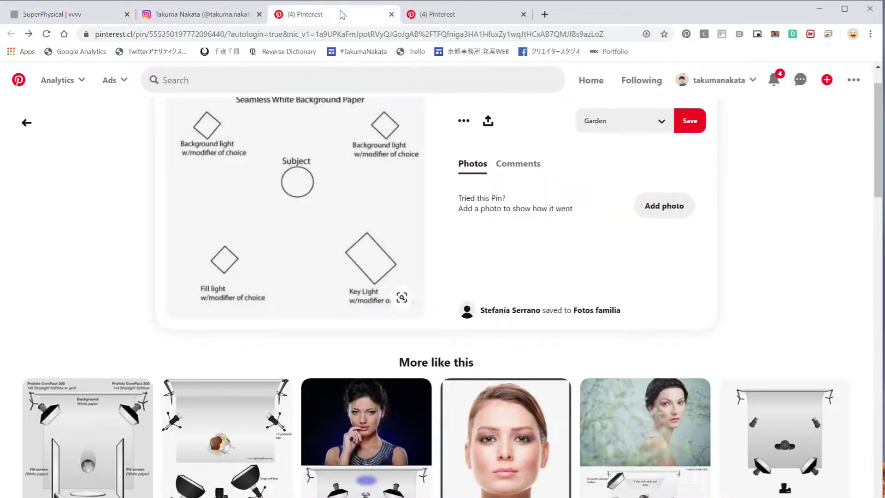
{"action": "scroll", "coordinate": [386, 224], "scroll_direction": "up", "scroll_amount": 1}
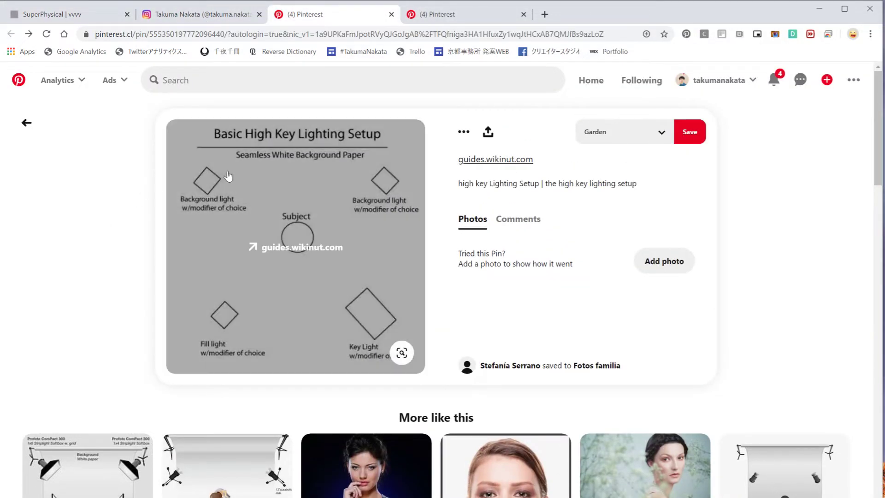
{"action": "left_click", "coordinate": [821, 9]}
- Close the open SuperPhysical help and MATERIAL patches in vvvv without saving them
{"action": "right_click_drag", "start_coordinate": [710, 193], "coordinate": [769, 187]}
{"action": "left_click", "coordinate": [133, 459]}
{"action": "key", "text": "alt+3"}
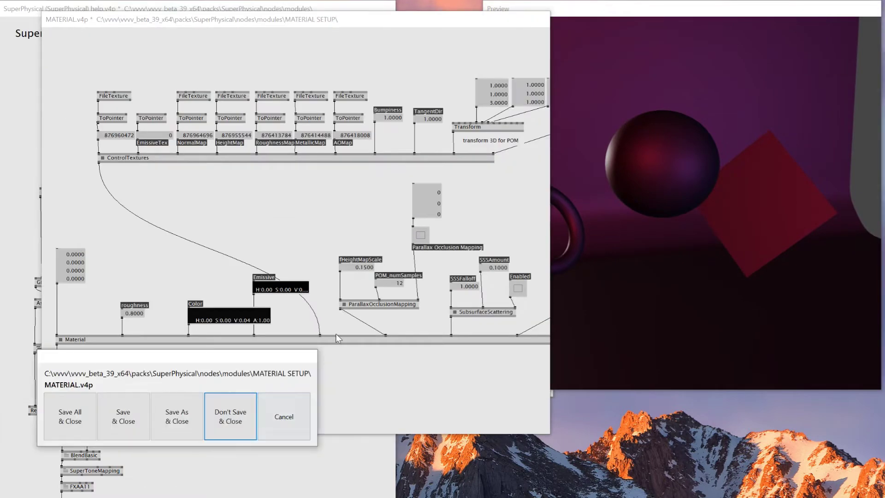
{"action": "left_click", "coordinate": [244, 422]}
{"action": "left_click", "coordinate": [235, 417]}
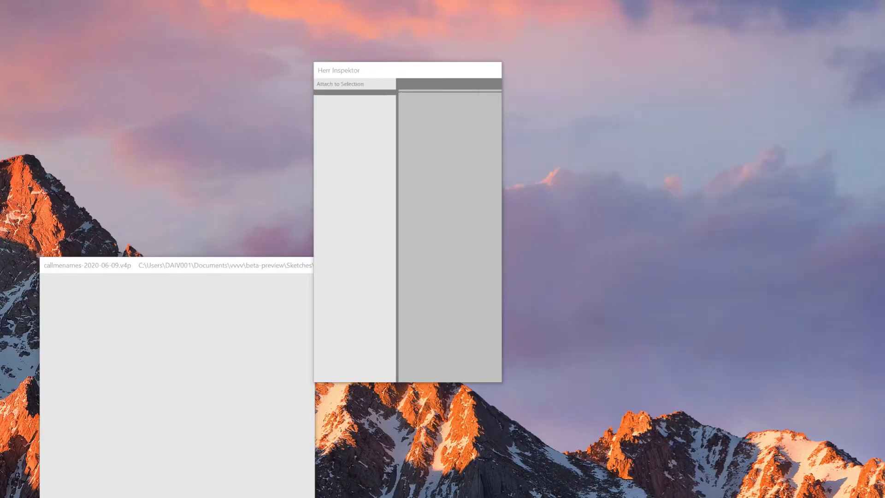
- Switch to File Explorer and open the modules folder under packs, SuperPhysical, nodes
{"action": "key", "text": "alt+Tab"}
{"action": "left_click_drag", "start_coordinate": [269, 124], "coordinate": [293, 34]}
{"action": "left_click", "coordinate": [192, 112]}
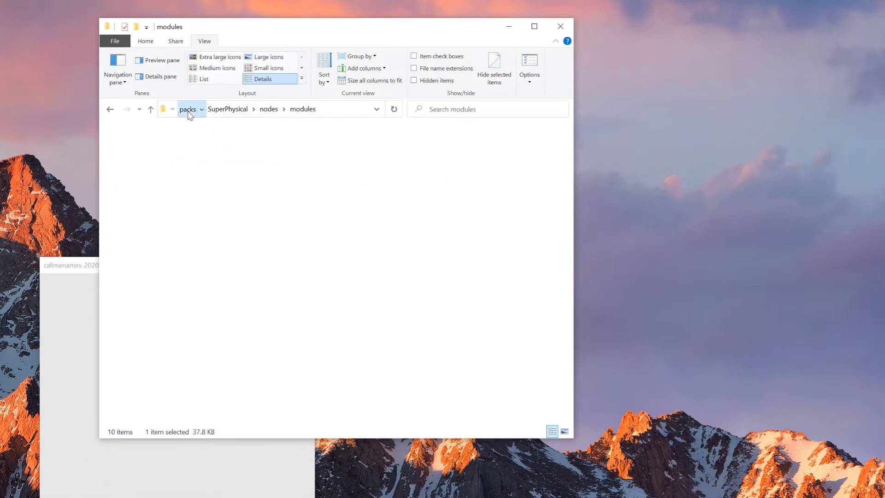
{"action": "double_click", "coordinate": [138, 295]}
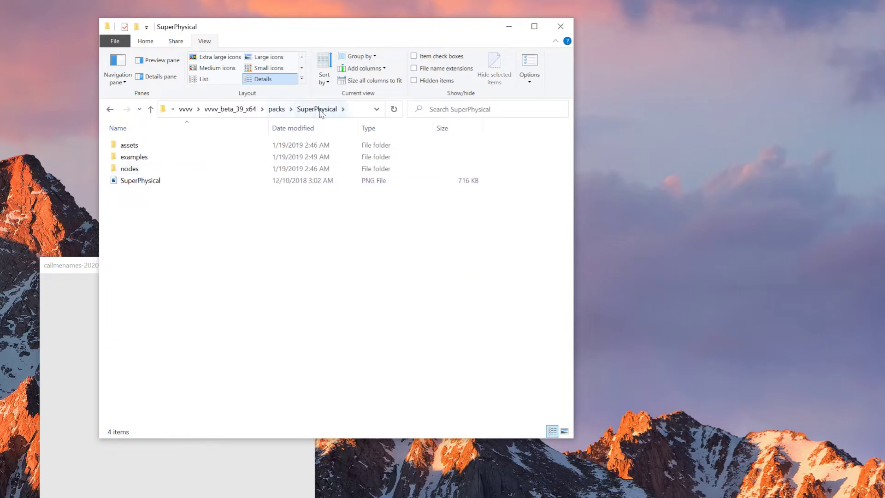
{"action": "double_click", "coordinate": [133, 169]}
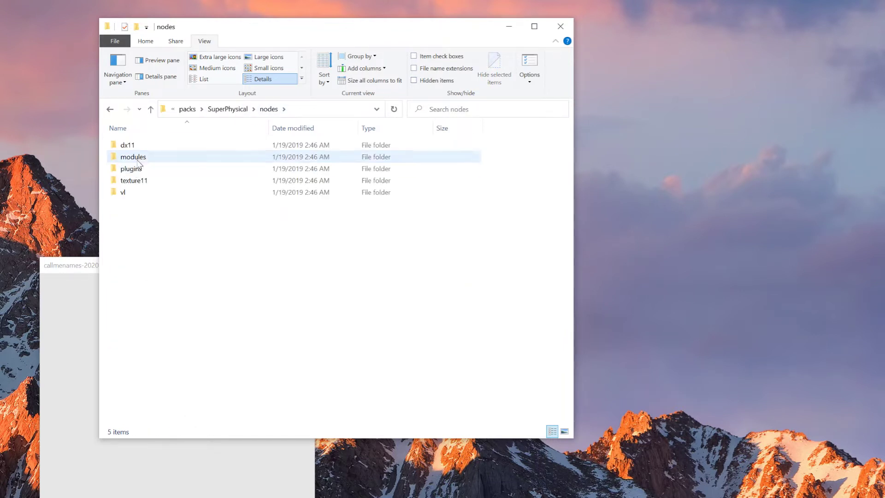
{"action": "double_click", "coordinate": [141, 157]}
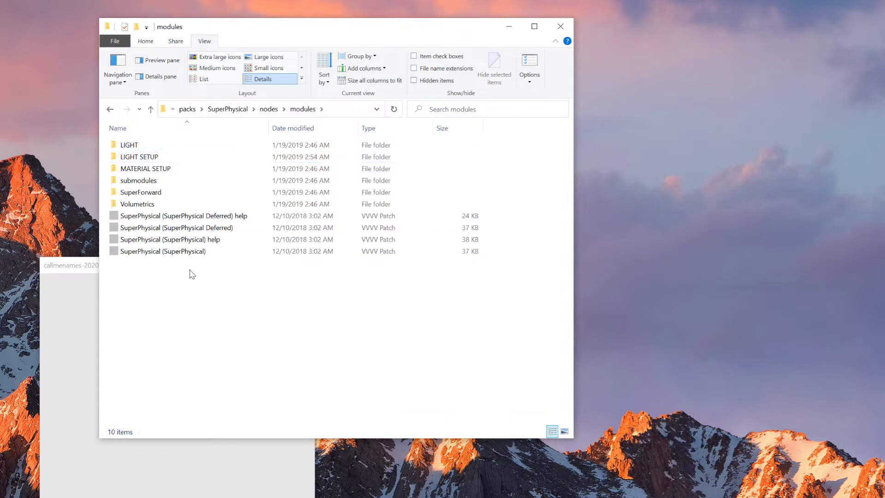
- Open the SuperPhysical (SuperPhysical) help patch from the modules folder
{"action": "left_click", "coordinate": [185, 241]}
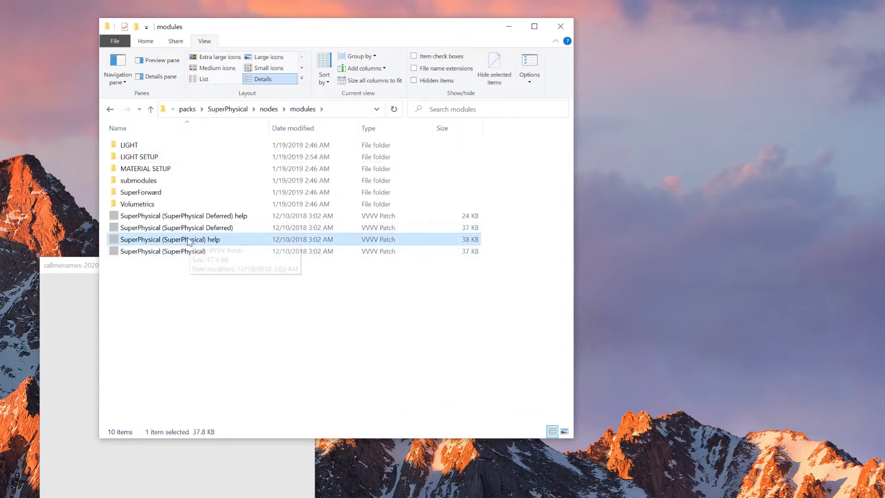
{"action": "left_click", "coordinate": [212, 216]}
{"action": "double_click", "coordinate": [172, 241]}
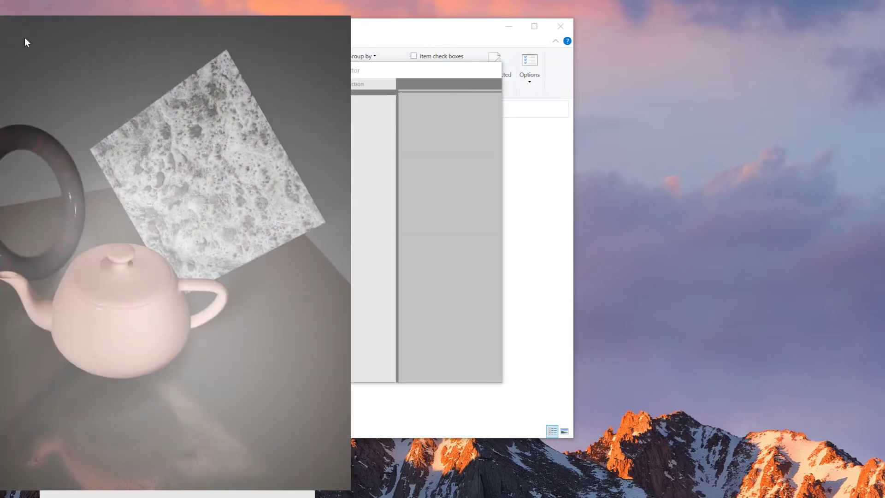
- Minimize File Explorer and arrange the help patch and a smaller Preview window side by side
{"action": "left_click_drag", "start_coordinate": [47, 34], "coordinate": [579, 18]}
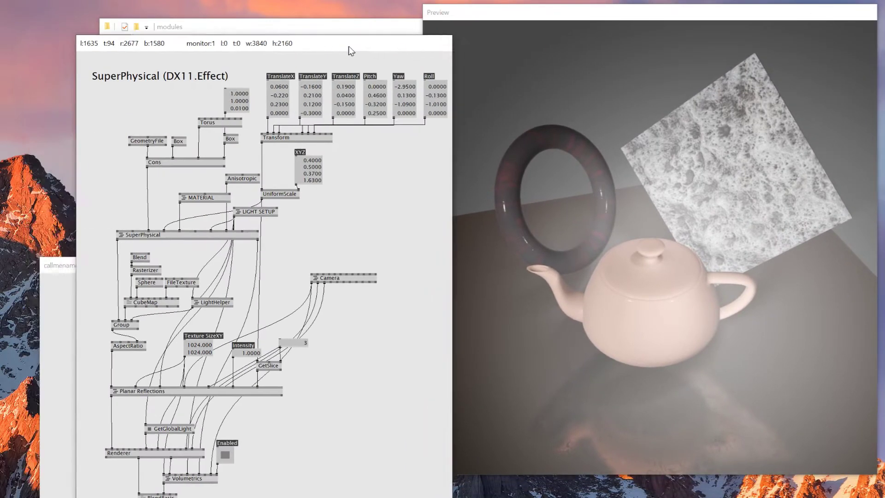
{"action": "left_click", "coordinate": [418, 37]}
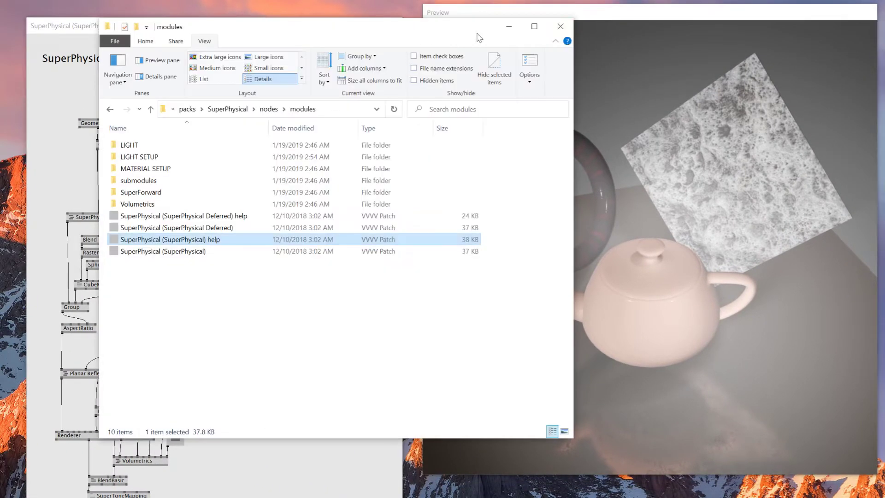
{"action": "left_click", "coordinate": [508, 26]}
{"action": "left_click_drag", "start_coordinate": [310, 41], "coordinate": [291, 18]}
{"action": "left_click_drag", "start_coordinate": [380, 248], "coordinate": [387, 248]}
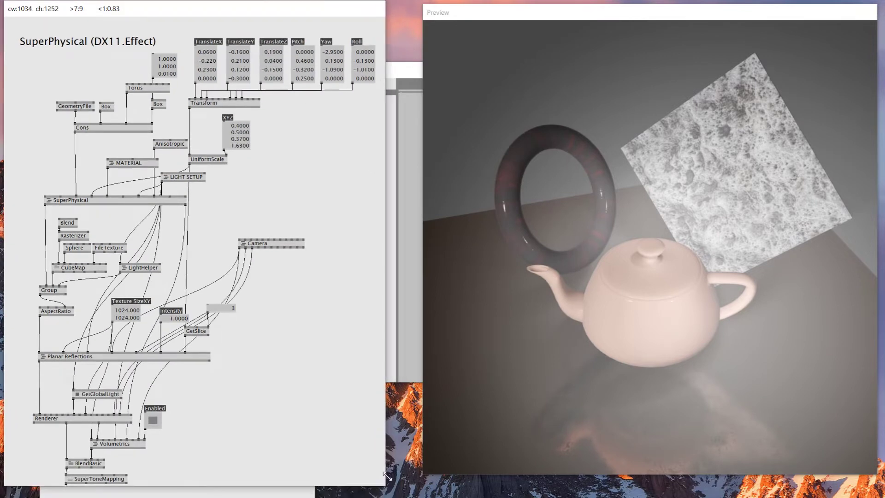
{"action": "left_click_drag", "start_coordinate": [387, 472], "coordinate": [487, 391]}
{"action": "left_click_drag", "start_coordinate": [660, 264], "coordinate": [663, 147]}
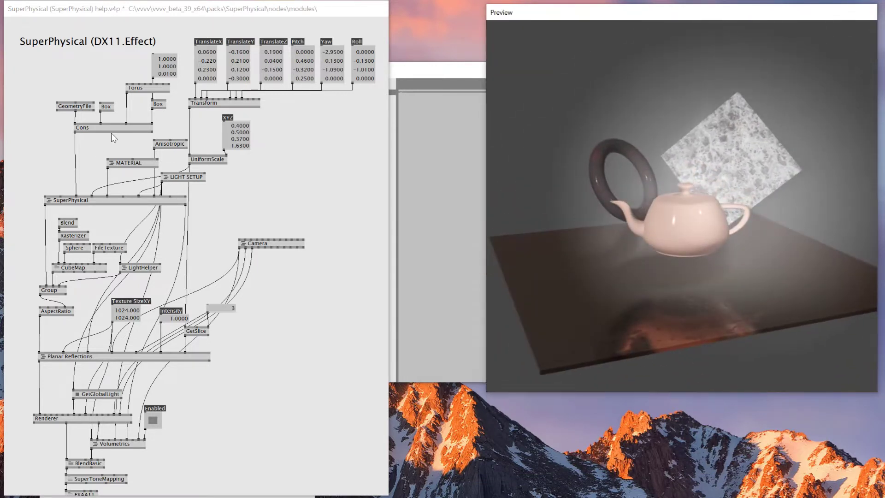
{"action": "right_click_drag", "start_coordinate": [630, 126], "coordinate": [634, 166]}
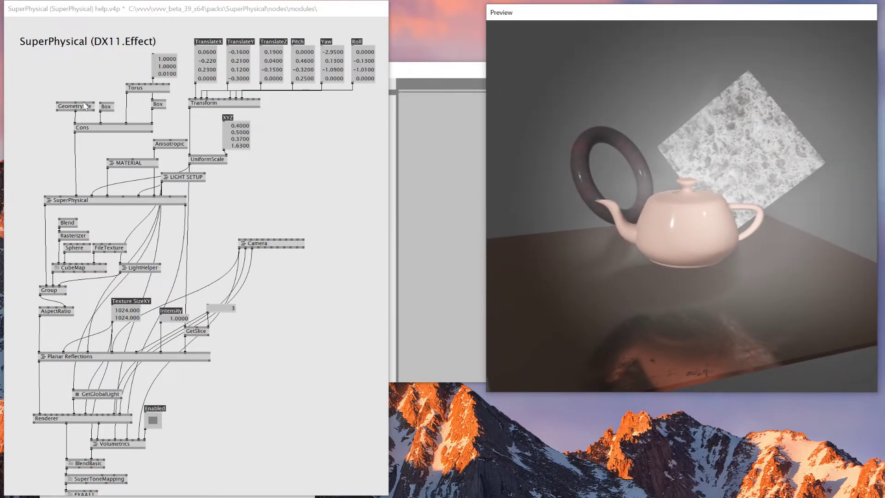
{"action": "right_click", "coordinate": [58, 102]}
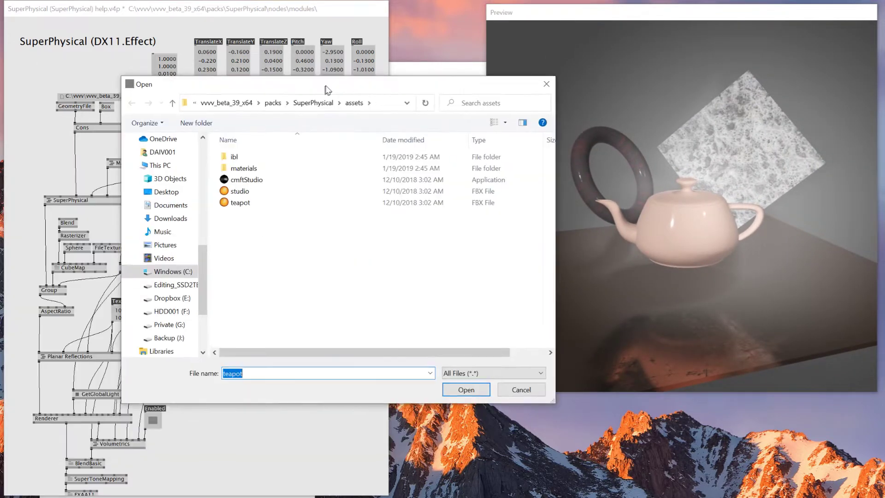
{"action": "left_click_drag", "start_coordinate": [88, 189], "coordinate": [326, 88]}
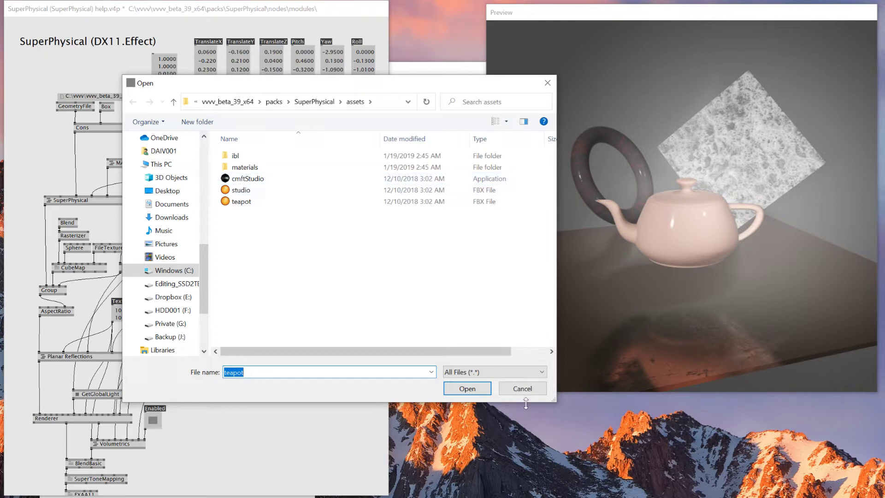
{"action": "left_click", "coordinate": [517, 391]}
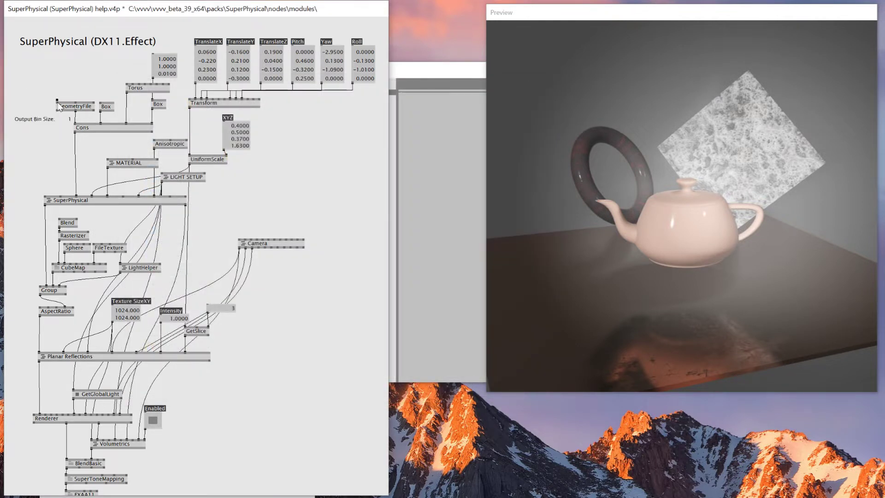
- Replace the teapot in the GeometryFile node with the studio FBX model from the assets folder
{"action": "right_click", "coordinate": [58, 103]}
{"action": "double_click", "coordinate": [226, 188]}
{"action": "left_click_drag", "start_coordinate": [703, 202], "coordinate": [694, 316]}
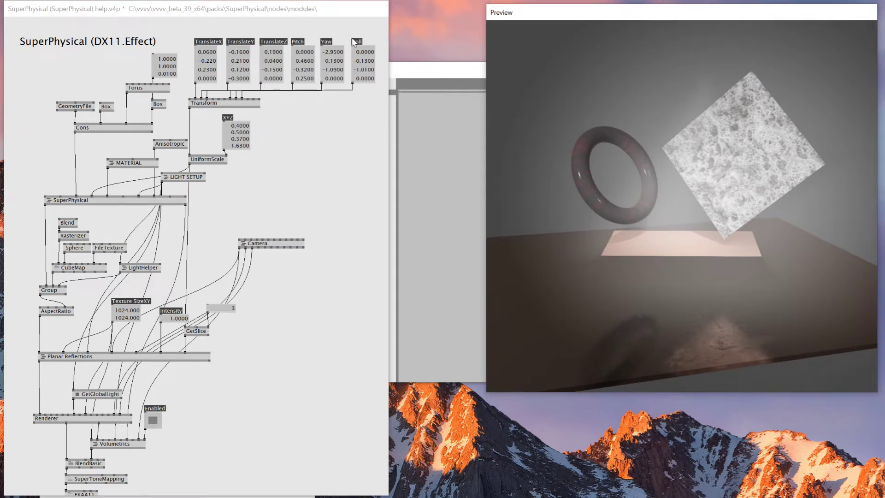
- Rotate the studio backdrop by setting the first Yaw value to -0.5
{"action": "left_click", "coordinate": [337, 53]}
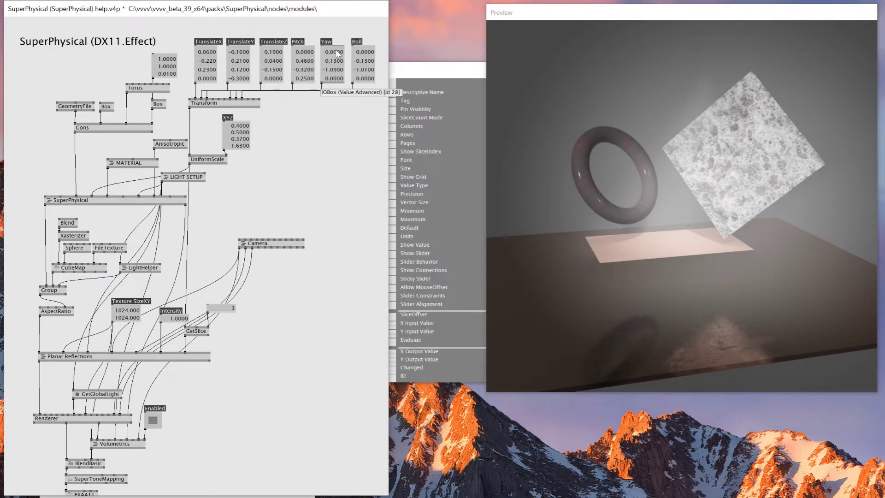
{"action": "right_click_drag", "start_coordinate": [336, 50], "coordinate": [336, 69]}
{"action": "right_click", "coordinate": [336, 50]}
{"action": "type", "text": "-0.5"}
{"action": "key", "text": "Return"}
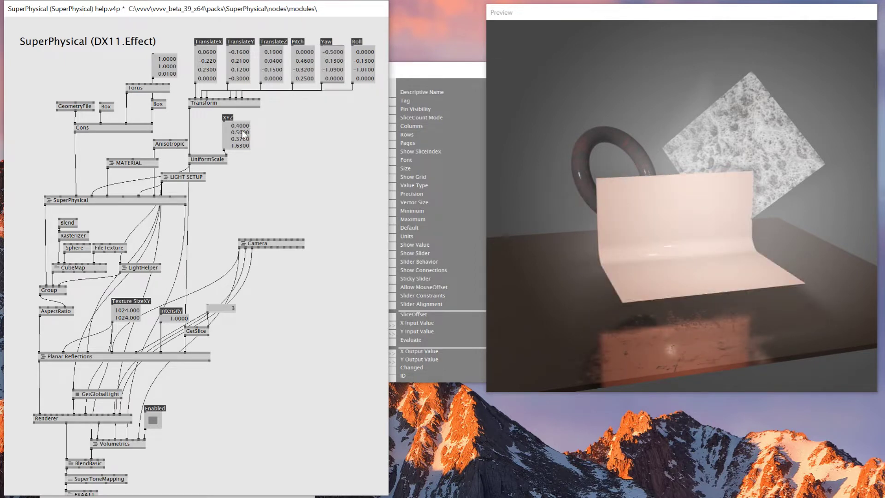
- Enlarge the studio backdrop with a first XYZ scale of 2 and set its TranslateZ to -0.72
{"action": "double_click", "coordinate": [240, 126]}
{"action": "type", "text": "2"}
{"action": "key", "text": "Return"}
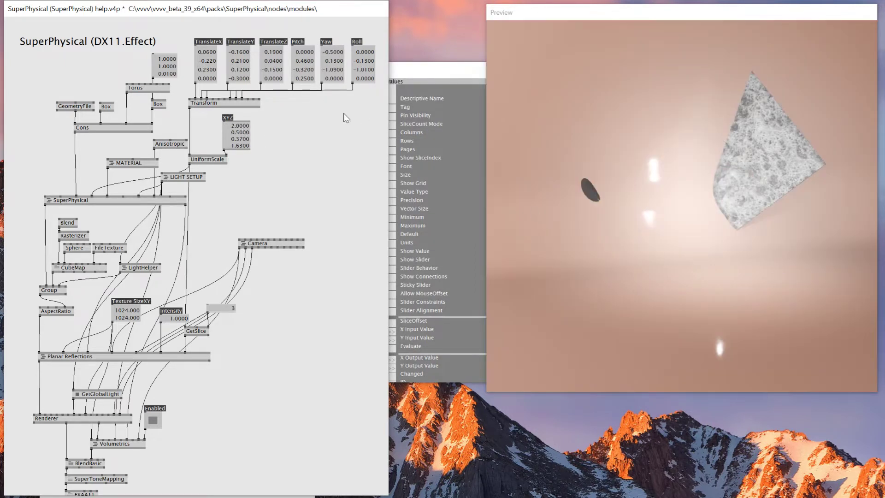
{"action": "right_click_drag", "start_coordinate": [267, 52], "coordinate": [268, 95]}
{"action": "right_click_drag", "start_coordinate": [713, 62], "coordinate": [715, 77]}
{"action": "left_click_drag", "start_coordinate": [714, 77], "coordinate": [706, 123]}
{"action": "left_click_drag", "start_coordinate": [626, 182], "coordinate": [742, 295]}
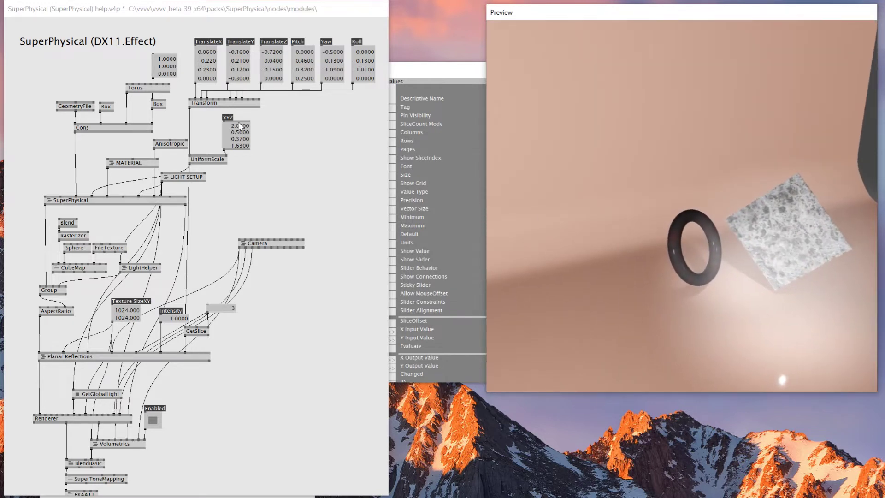
- Replace the Box node below Torus with a Sphere (DX11.Geometry) node
{"action": "left_click", "coordinate": [159, 105]}
{"action": "double_click", "coordinate": [158, 106]}
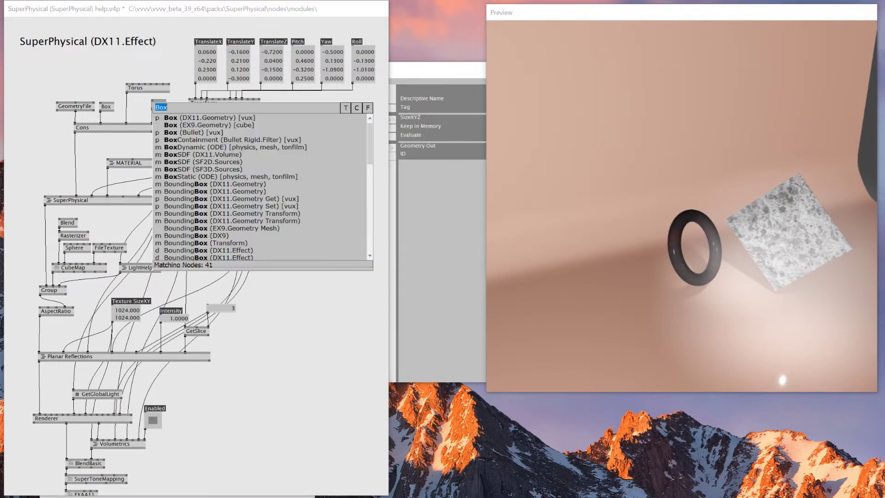
{"action": "type", "text": "s"}
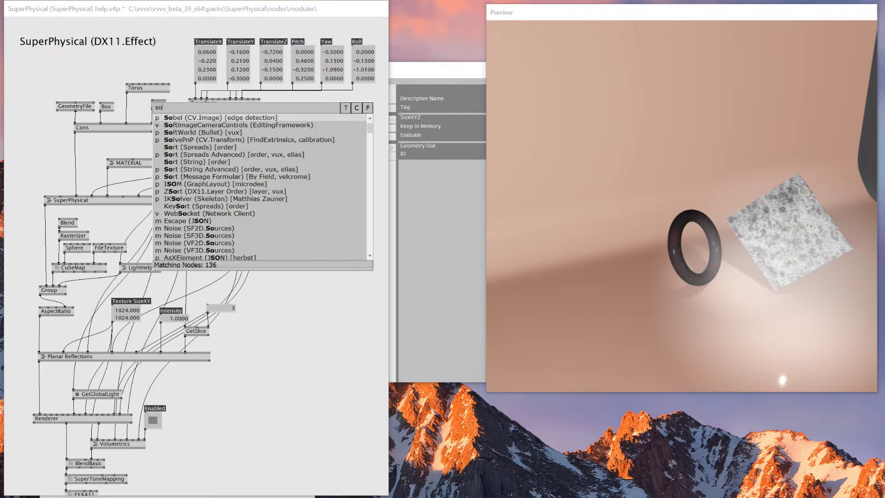
{"action": "type", "text": "phere"}
{"action": "key", "text": "Return"}
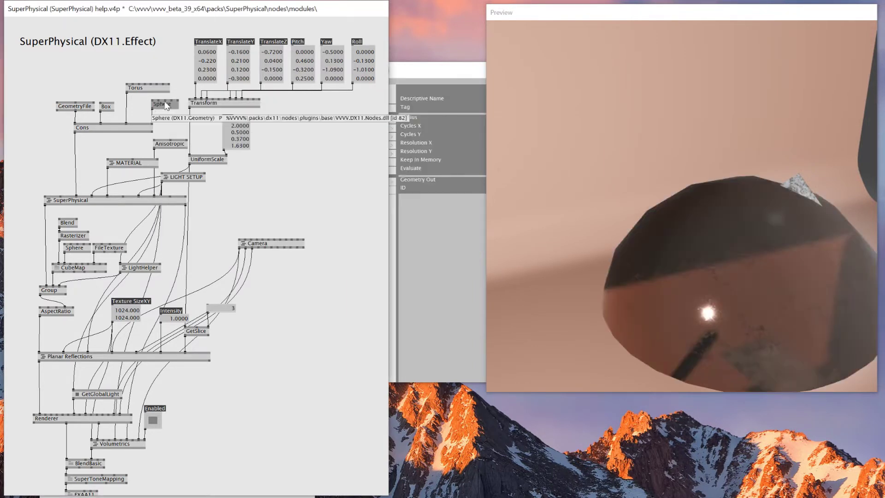
- Connect a value box to the Sphere's resolution inputs, reposition both nodes, and set the resolution to 60
{"action": "middle_click", "coordinate": [143, 76]}
{"action": "left_click", "coordinate": [178, 100]}
{"action": "left_click_drag", "start_coordinate": [171, 105], "coordinate": [153, 108]}
{"action": "left_click_drag", "start_coordinate": [158, 72], "coordinate": [166, 68]}
{"action": "right_click", "coordinate": [166, 69]}
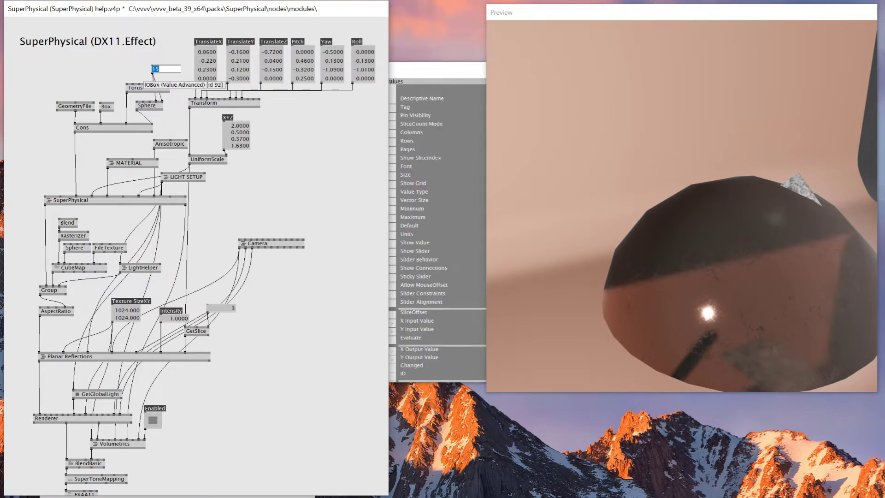
{"action": "type", "text": "60"}
{"action": "key", "text": "Return"}
- Raise the sphere with a TranslateY of 0.15 and reduce its XYZ scale to 0.46
{"action": "left_click_drag", "start_coordinate": [613, 217], "coordinate": [616, 220]}
{"action": "right_click_drag", "start_coordinate": [616, 220], "coordinate": [596, 232]}
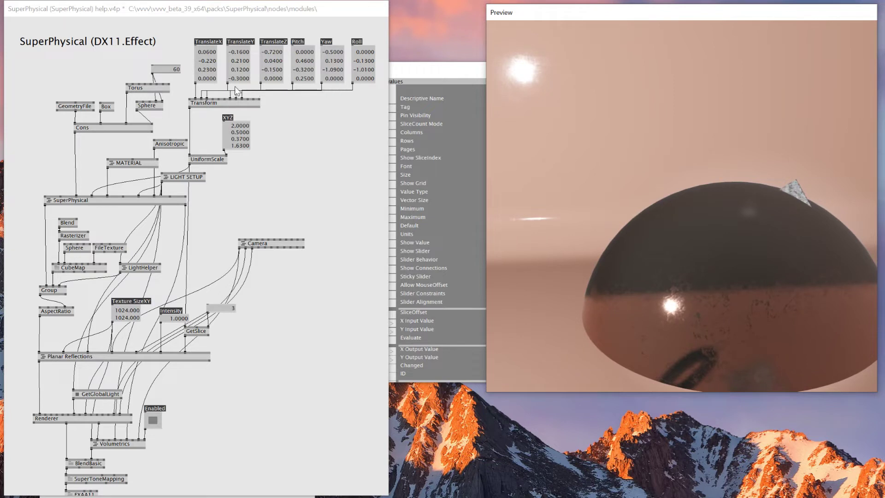
{"action": "right_click_drag", "start_coordinate": [245, 77], "coordinate": [244, 32]}
{"action": "middle_click_drag", "start_coordinate": [790, 217], "coordinate": [709, 205]}
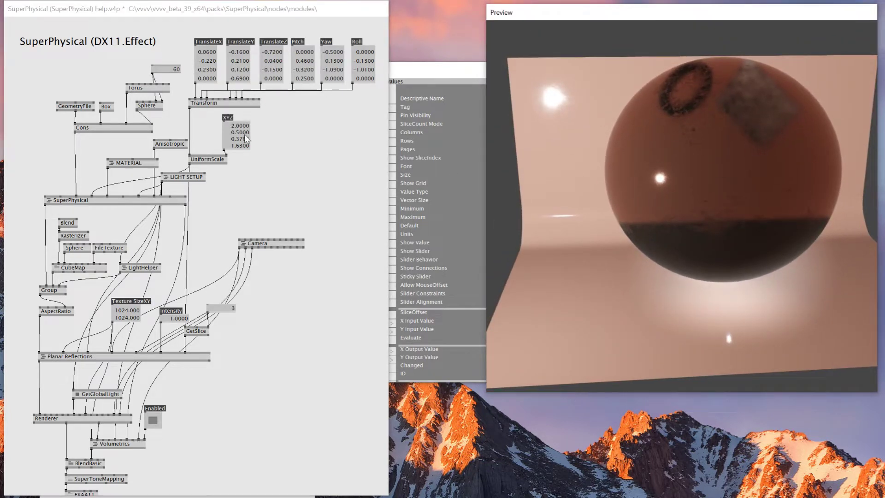
{"action": "right_click_drag", "start_coordinate": [240, 145], "coordinate": [241, 183]}
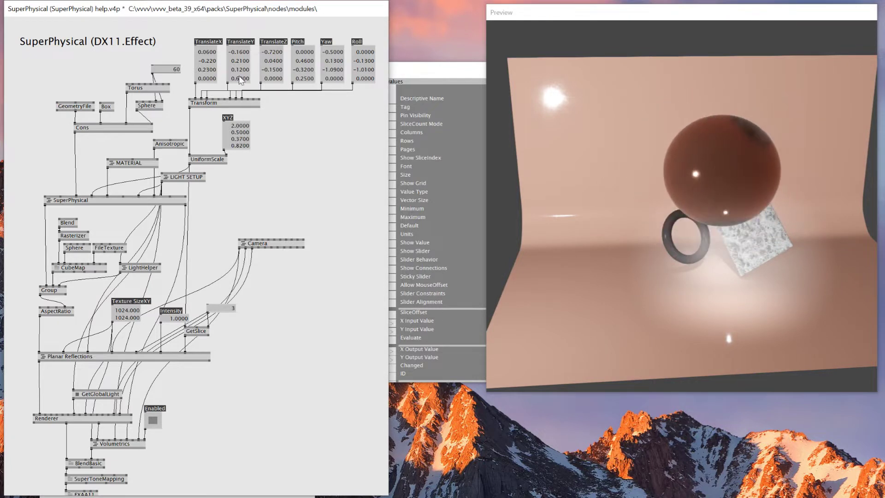
{"action": "right_click_drag", "start_coordinate": [238, 76], "coordinate": [243, 88]}
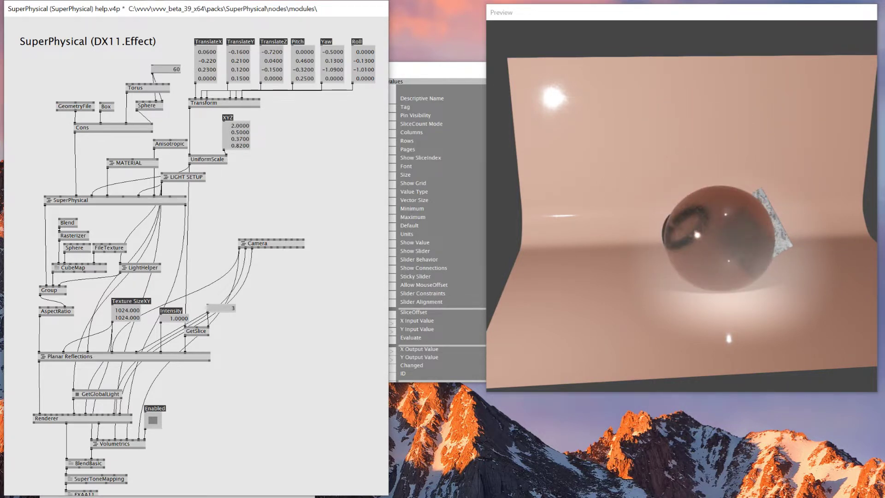
{"action": "right_click_drag", "start_coordinate": [240, 146], "coordinate": [240, 161]}
- Space the torus and textured box away from the sphere by setting the second and third TranslateX values to -0.42 and 0.49
{"action": "right_click_drag", "start_coordinate": [748, 300], "coordinate": [761, 269]}
{"action": "middle_click_drag", "start_coordinate": [761, 269], "coordinate": [730, 258]}
{"action": "right_click_drag", "start_coordinate": [730, 258], "coordinate": [696, 251]}
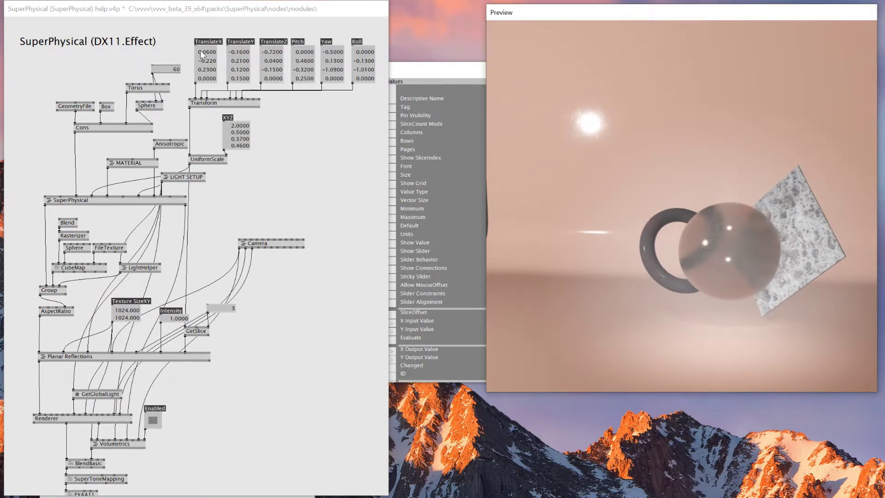
{"action": "mouse_move", "coordinate": [200, 51]}
{"action": "right_mouse_down"}
{"action": "mouse_move", "coordinate": [207, 48]}
{"action": "mouse_move", "coordinate": [207, 75]}
{"action": "mouse_move", "coordinate": [207, 46]}
{"action": "right_mouse_up"}
{"action": "left_click_drag", "start_coordinate": [717, 180], "coordinate": [754, 157]}
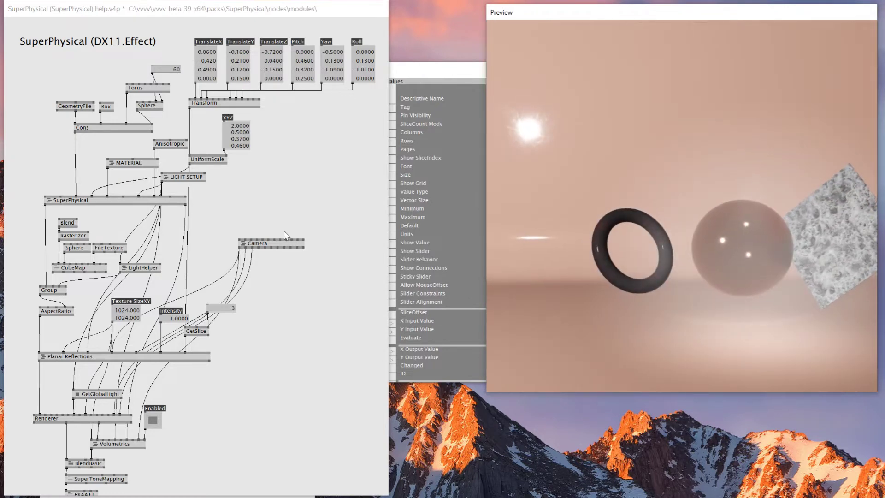
- Open the MATERIAL subpatch from the help patch and place its window beside the Preview
{"action": "right_click", "coordinate": [141, 162]}
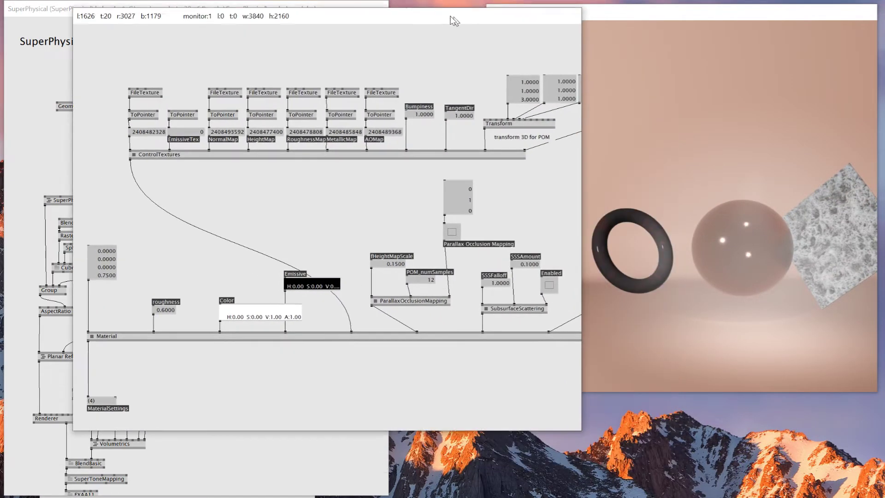
{"action": "left_click_drag", "start_coordinate": [450, 17], "coordinate": [413, 21]}
{"action": "left_click", "coordinate": [690, 109]}
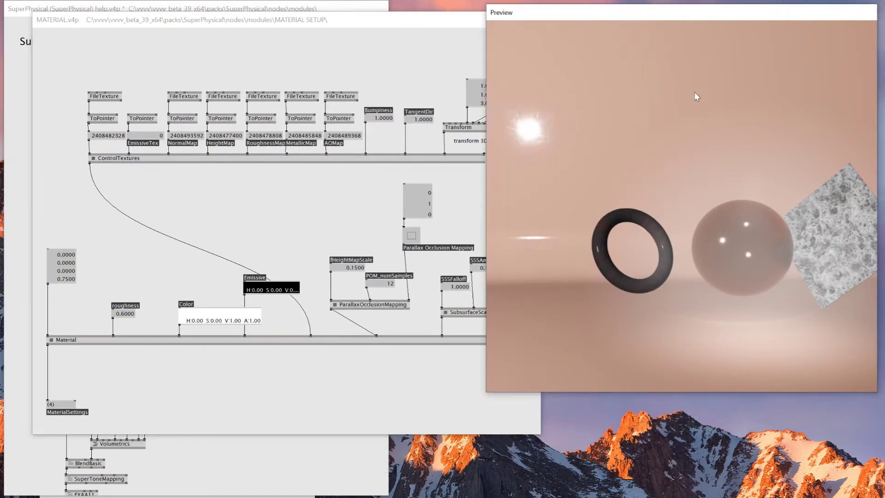
{"action": "right_click_drag", "start_coordinate": [690, 108], "coordinate": [722, 135]}
{"action": "left_click_drag", "start_coordinate": [723, 135], "coordinate": [674, 215]}
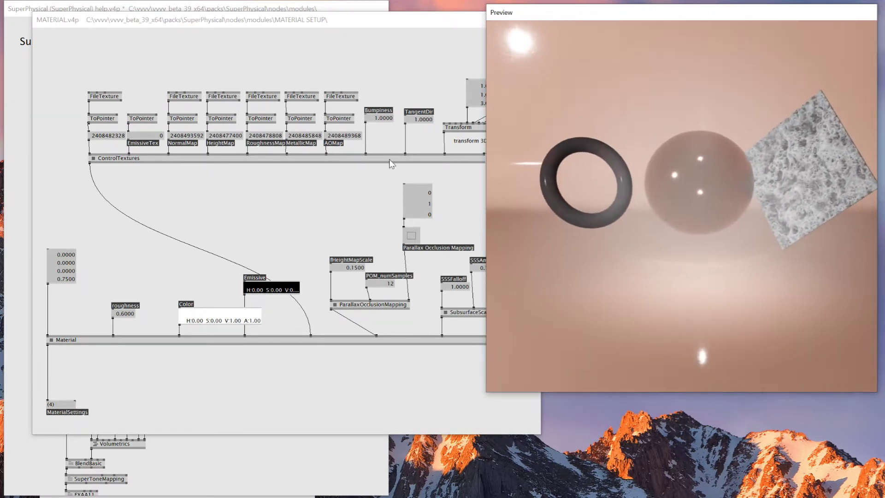
- Switch off all three Enabled toggles feeding ControlTextures in the MATERIAL patch to remove the material textures
{"action": "left_click", "coordinate": [340, 198]}
{"action": "right_click_drag", "start_coordinate": [466, 184], "coordinate": [236, 183]}
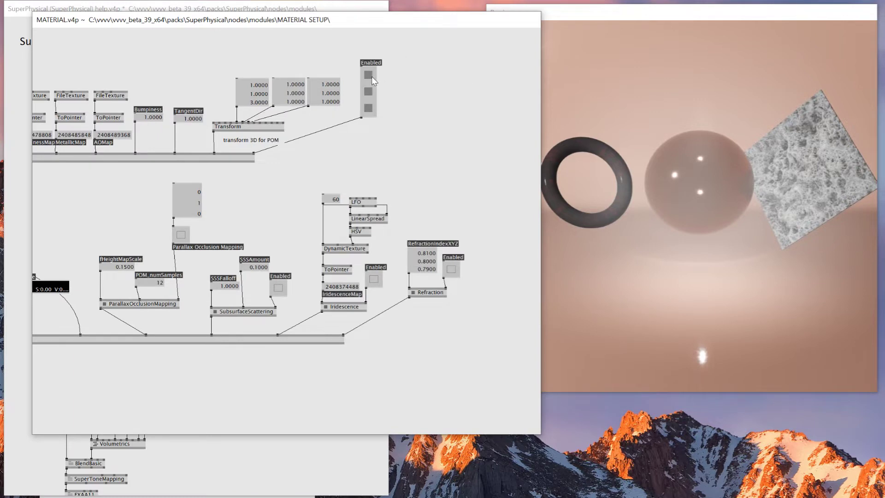
{"action": "right_click_drag", "start_coordinate": [234, 56], "coordinate": [409, 69]}
{"action": "right_click_drag", "start_coordinate": [256, 42], "coordinate": [308, 40]}
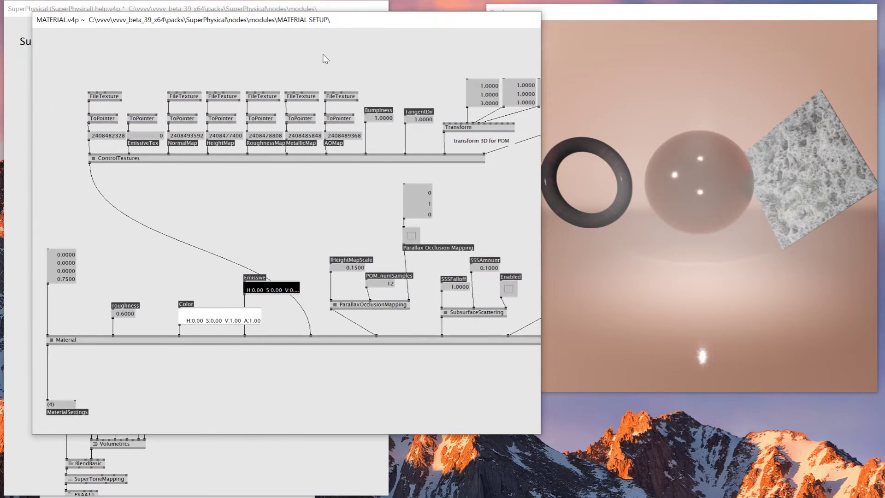
{"action": "right_click_drag", "start_coordinate": [492, 61], "coordinate": [291, 57]}
{"action": "left_click", "coordinate": [392, 71]}
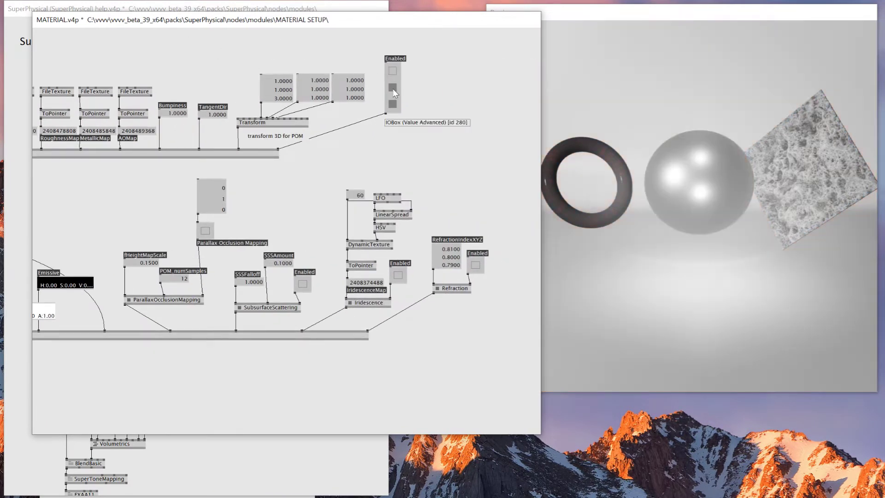
{"action": "left_click", "coordinate": [392, 88]}
{"action": "right_click", "coordinate": [392, 102]}
{"action": "left_click_drag", "start_coordinate": [691, 179], "coordinate": [747, 184]}
{"action": "left_click", "coordinate": [294, 38]}
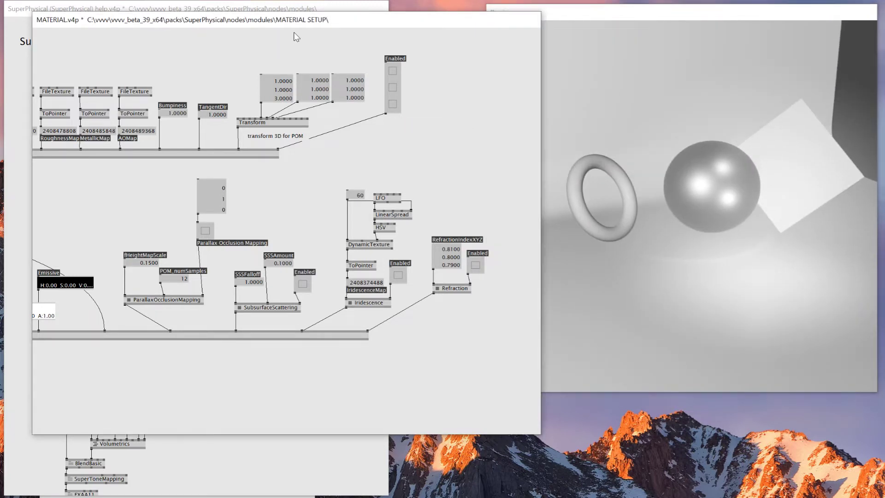
- Set the material roughness to 0.8 in the MATERIAL patch
{"action": "key", "text": "ctrl+w"}
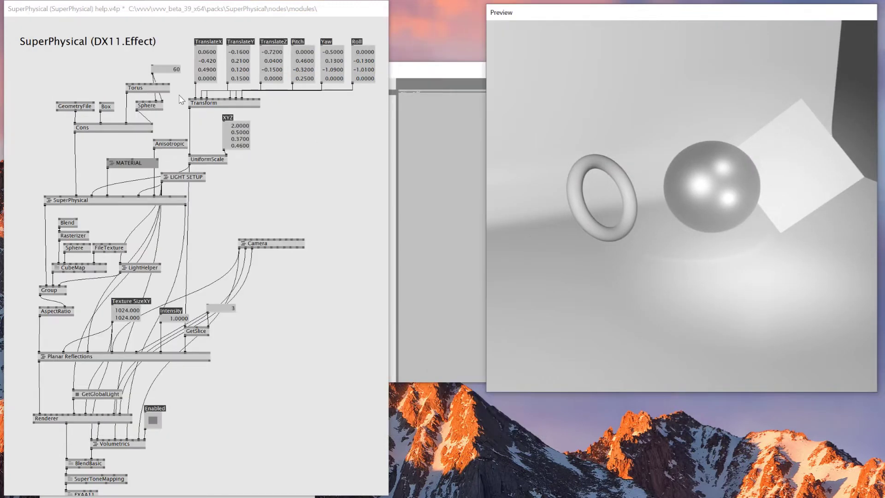
{"action": "right_click", "coordinate": [126, 164]}
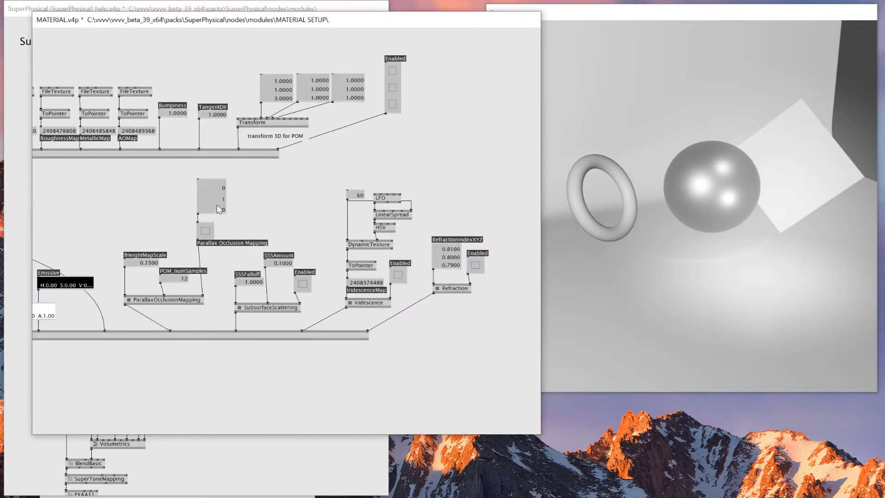
{"action": "right_click_drag", "start_coordinate": [129, 213], "coordinate": [394, 226]}
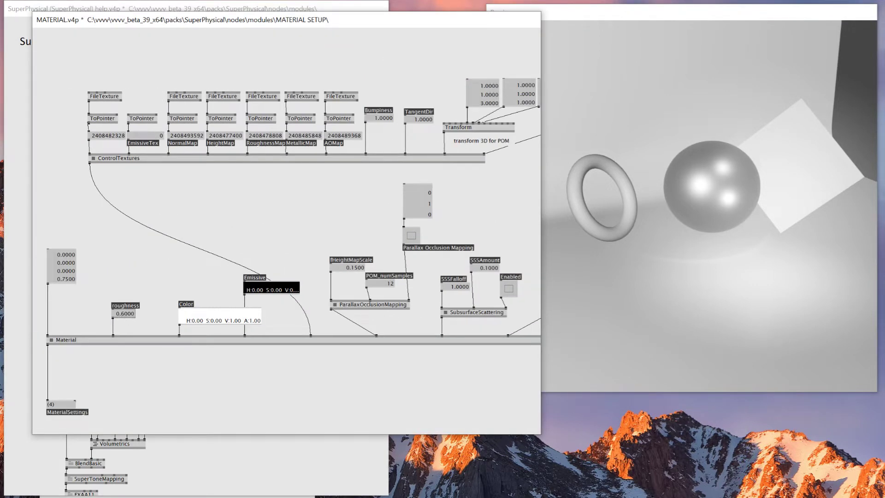
{"action": "type", "text": "1"}
{"action": "key", "text": "Return"}
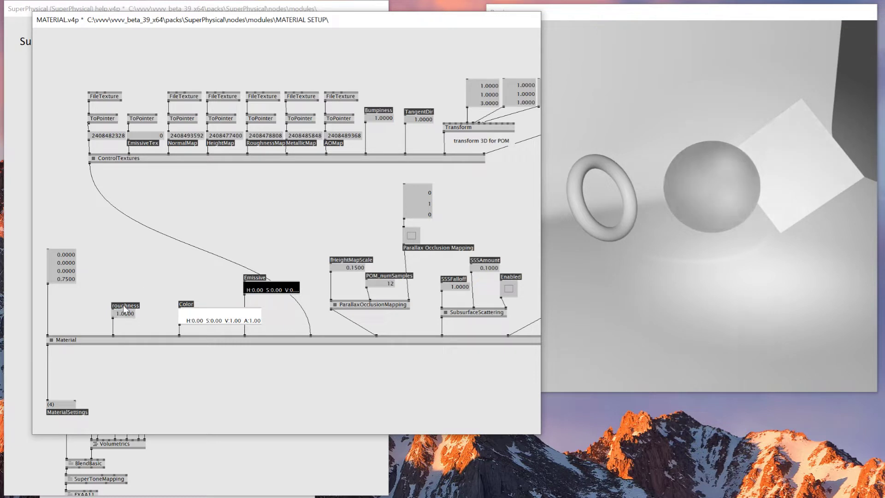
{"action": "right_click_drag", "start_coordinate": [125, 313], "coordinate": [124, 326]}
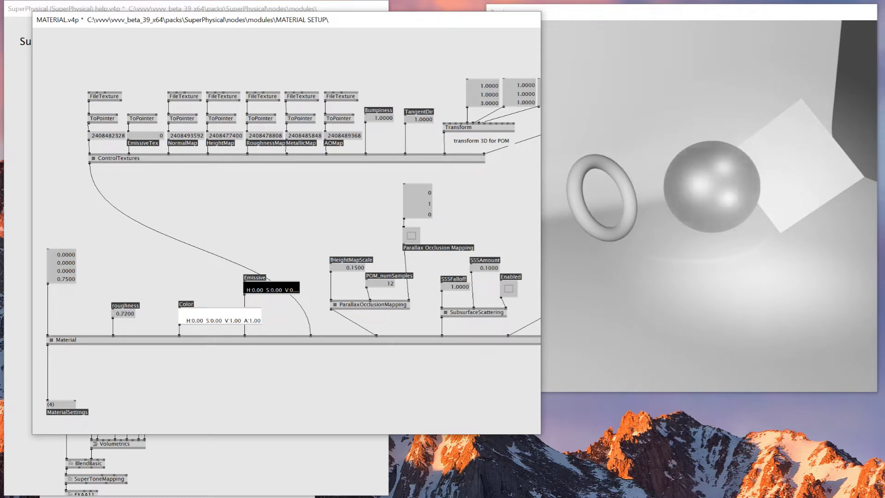
{"action": "double_click", "coordinate": [120, 315]}
{"action": "key", "text": "BackSpace"}
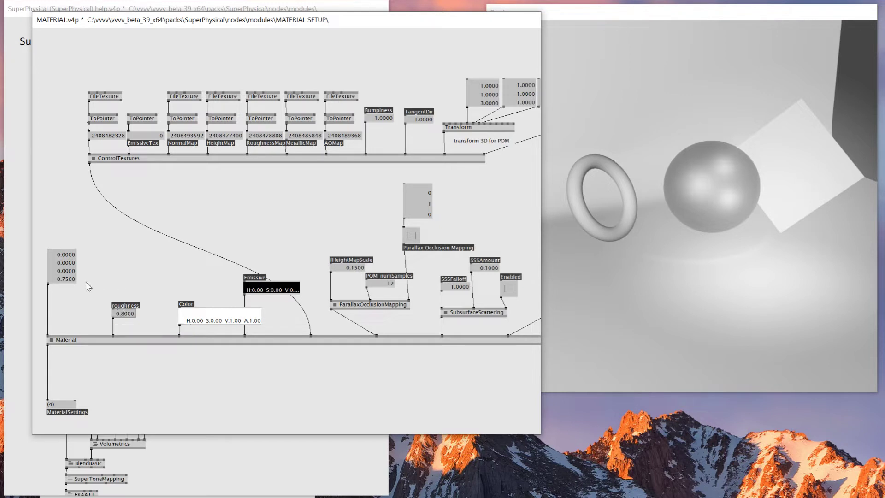
- Set the fourth value of the unlabeled four-value list feeding the Material node to 0
{"action": "double_click", "coordinate": [64, 280]}
{"action": "type", "text": "0"}
{"action": "key", "text": "Return"}
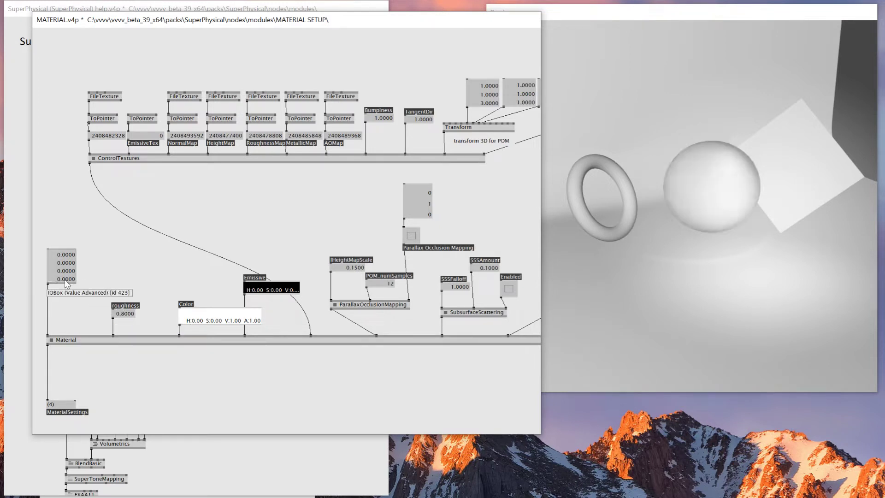
{"action": "left_click_drag", "start_coordinate": [853, 216], "coordinate": [788, 205]}
- Set the second Parallax Occlusion Mapping value to 0, then darken the material Color to V 0.40 and close the MATERIAL patch
{"action": "left_click", "coordinate": [325, 215]}
{"action": "right_click_drag", "start_coordinate": [325, 214], "coordinate": [220, 224]}
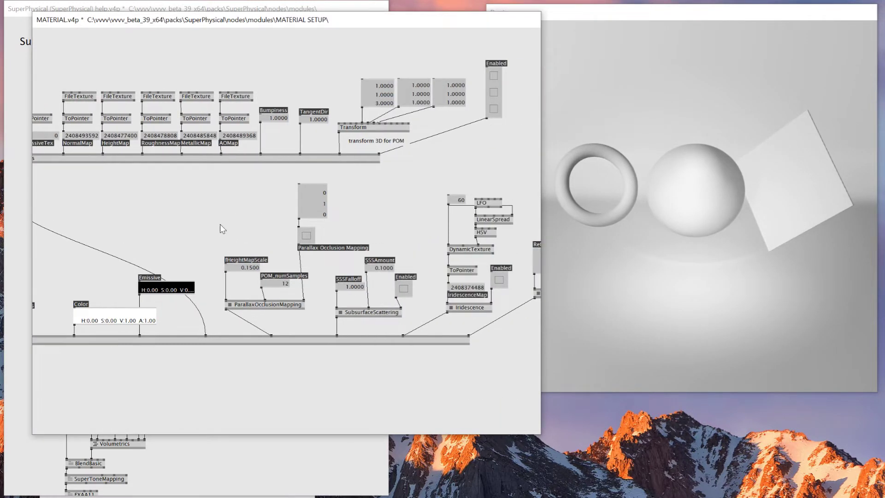
{"action": "double_click", "coordinate": [319, 203]}
{"action": "right_click_drag", "start_coordinate": [358, 211], "coordinate": [383, 219]}
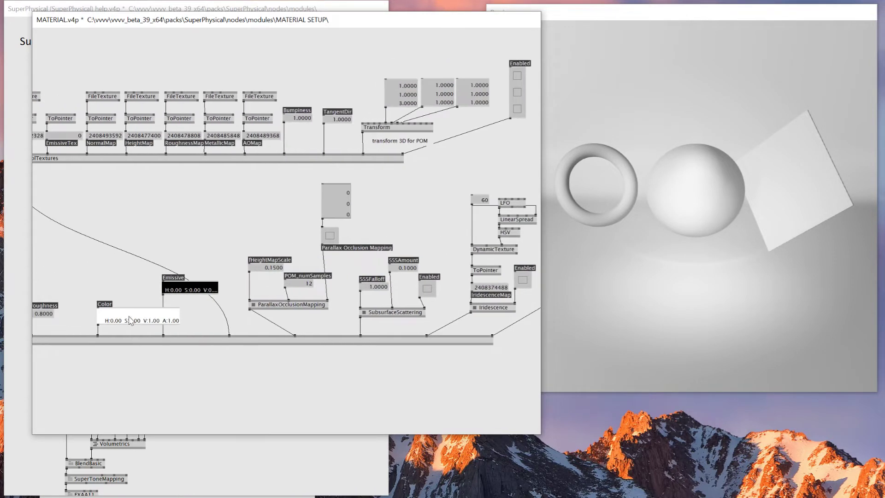
{"action": "mouse_move", "coordinate": [138, 316]}
{"action": "right_mouse_down"}
{"action": "mouse_move", "coordinate": [138, 348]}
{"action": "mouse_move", "coordinate": [138, 325]}
{"action": "mouse_move", "coordinate": [129, 323]}
{"action": "right_mouse_up"}
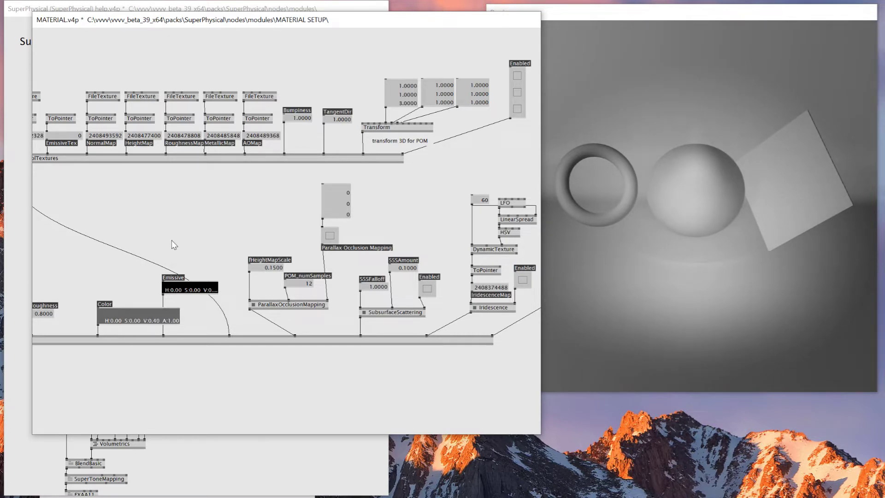
{"action": "right_click", "coordinate": [217, 228]}
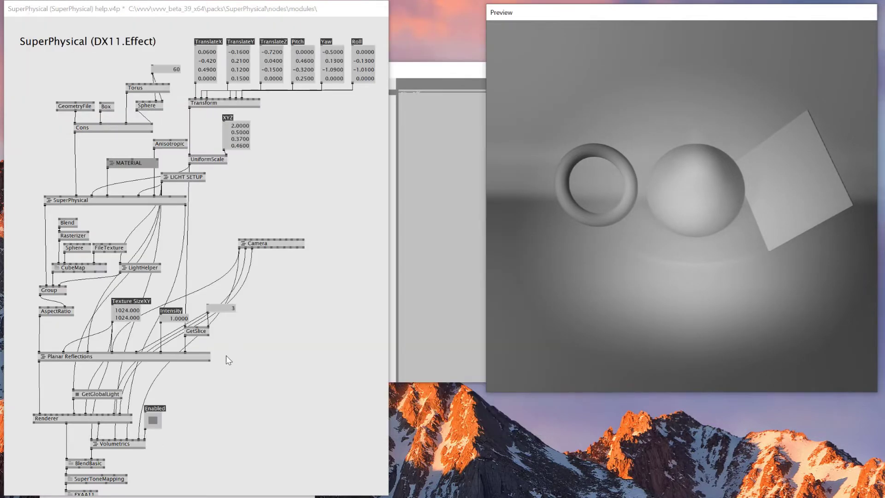
- Add a toggle to LightHelper's last input in the help patch and switch it on to draw the light helpers
{"action": "right_click_drag", "start_coordinate": [217, 392], "coordinate": [217, 390]}
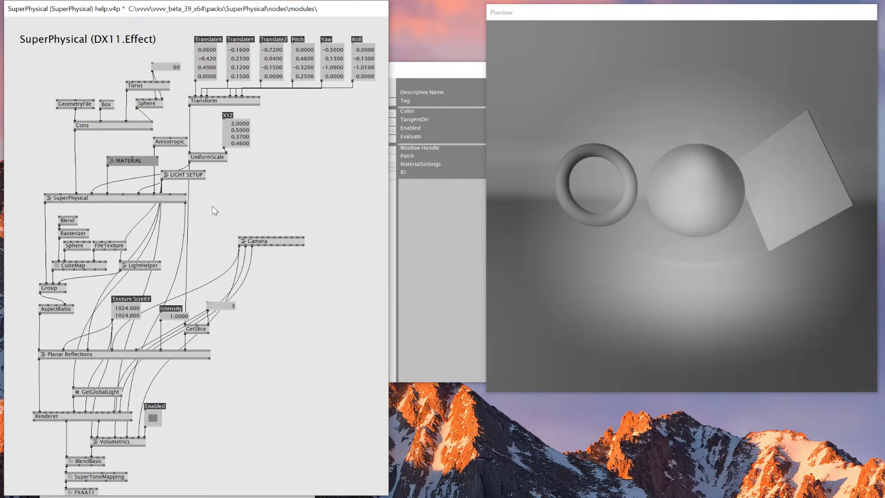
{"action": "right_click", "coordinate": [162, 266]}
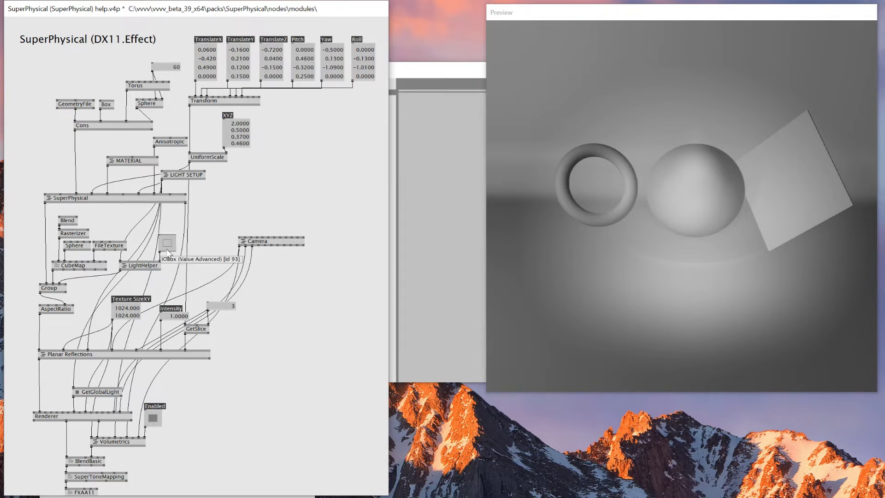
{"action": "left_click", "coordinate": [167, 245]}
{"action": "right_click", "coordinate": [166, 243]}
{"action": "left_click", "coordinate": [159, 266]}
{"action": "right_click", "coordinate": [168, 244]}
{"action": "right_click", "coordinate": [169, 245]}
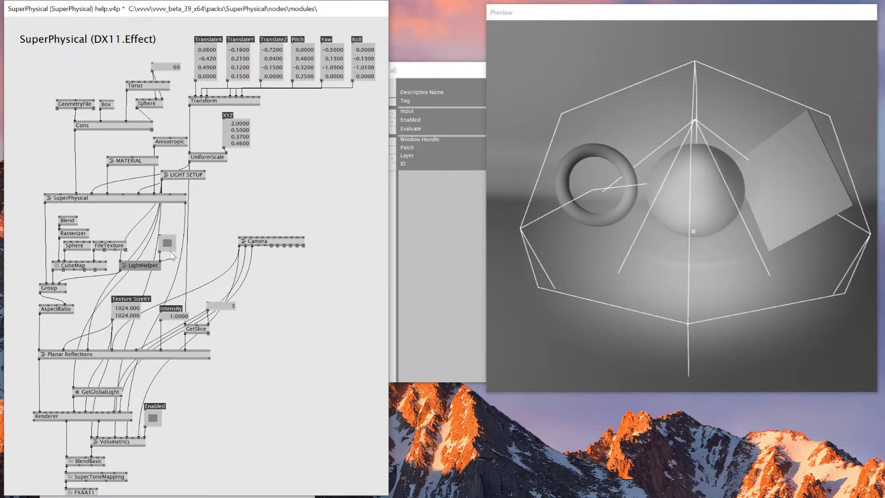
{"action": "right_click", "coordinate": [168, 245]}
{"action": "right_click", "coordinate": [170, 245]}
- View the light helpers from several angles, then open the LIGHT SETUP subpatch and place its window clear of the Preview
{"action": "right_click_drag", "start_coordinate": [691, 225], "coordinate": [707, 226]}
{"action": "left_click_drag", "start_coordinate": [706, 225], "coordinate": [720, 137]}
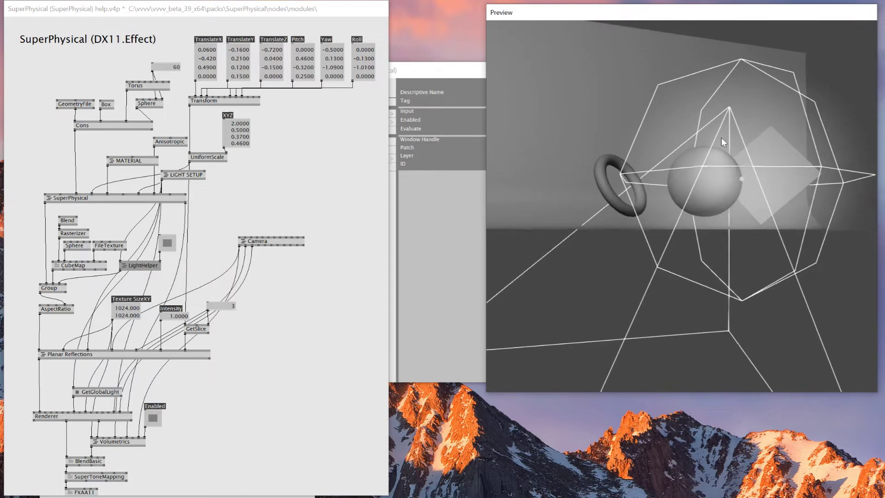
{"action": "right_click_drag", "start_coordinate": [721, 137], "coordinate": [720, 116]}
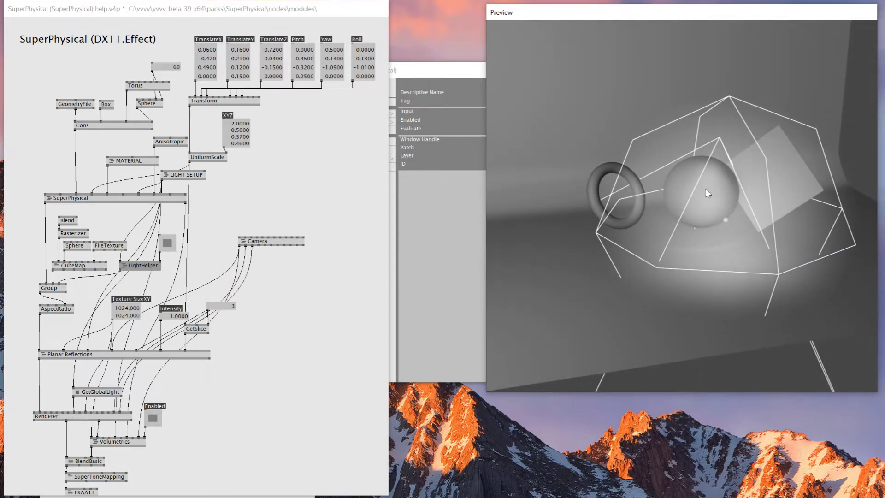
{"action": "right_click_drag", "start_coordinate": [708, 193], "coordinate": [681, 302]}
{"action": "left_click", "coordinate": [266, 200]}
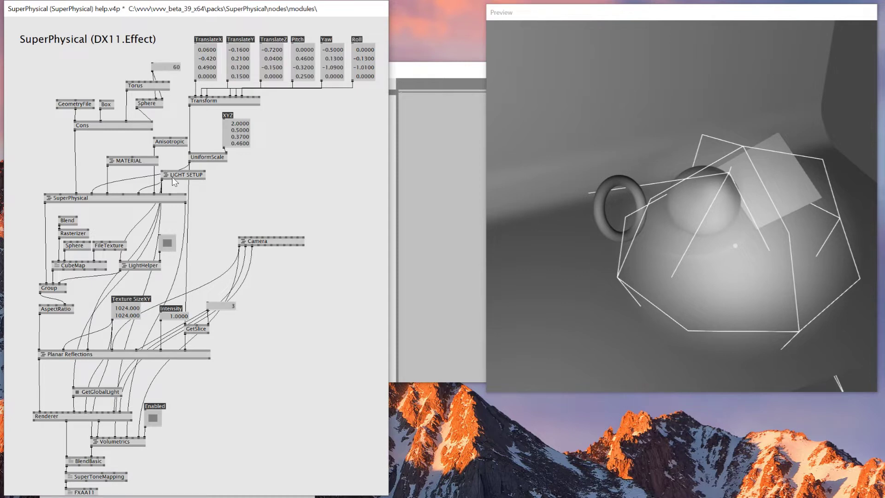
{"action": "right_click", "coordinate": [184, 176]}
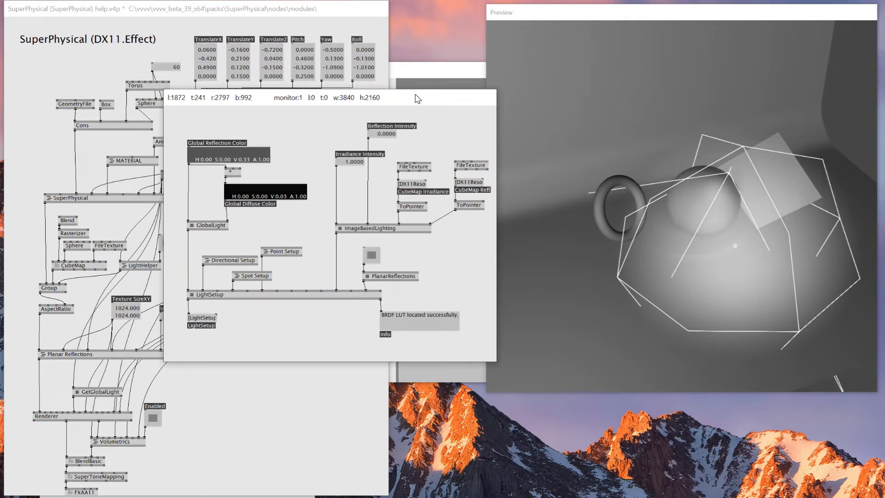
{"action": "mouse_move", "coordinate": [385, 277]}
{"action": "left_mouse_down"}
{"action": "mouse_move", "coordinate": [616, 277]}
{"action": "mouse_move", "coordinate": [393, 282]}
{"action": "left_mouse_up"}
{"action": "right_click_drag", "start_coordinate": [346, 266], "coordinate": [456, 312]}
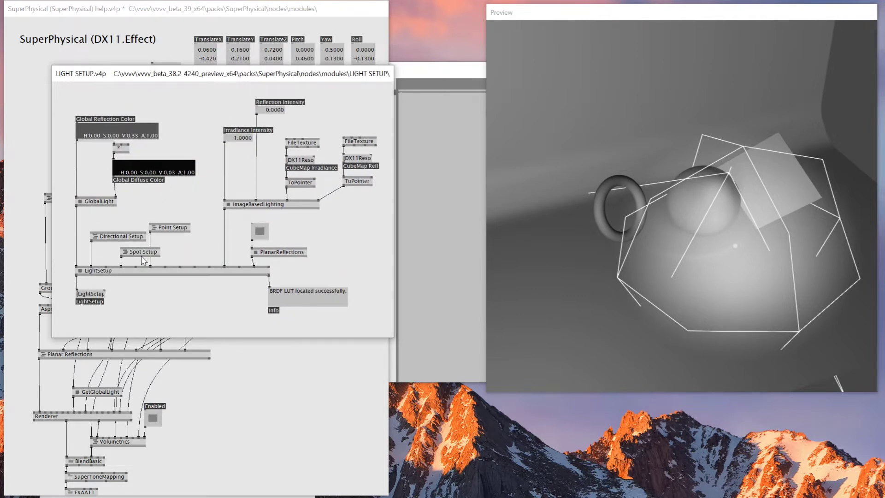
- Disconnect Spot Setup and Point Setup from the LightSetup node, keeping only Directional Setup linked
{"action": "left_click_drag", "start_coordinate": [130, 255], "coordinate": [130, 251]}
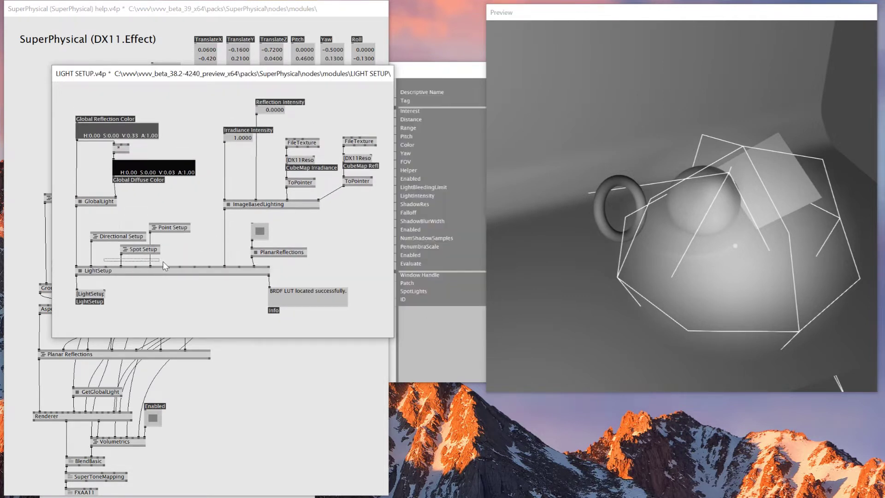
{"action": "key", "text": "Delete"}
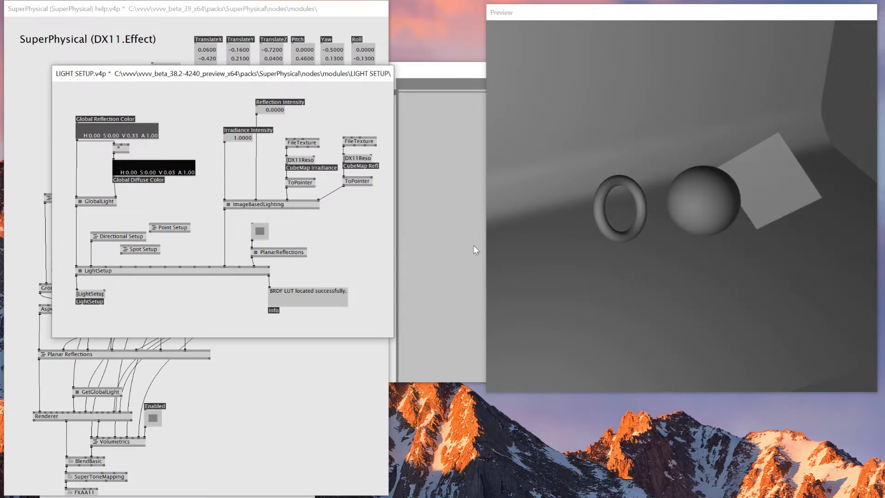
{"action": "left_click_drag", "start_coordinate": [640, 224], "coordinate": [638, 282]}
{"action": "right_click", "coordinate": [90, 255]}
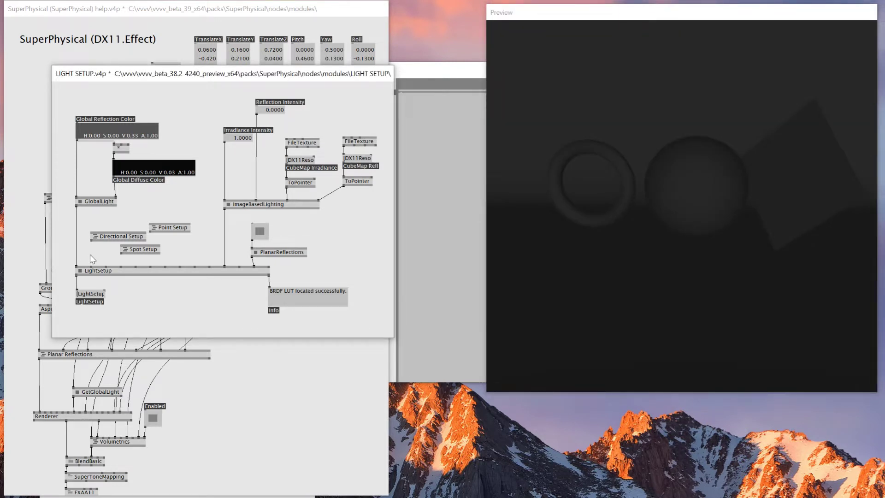
{"action": "key", "text": "ctrl+z"}
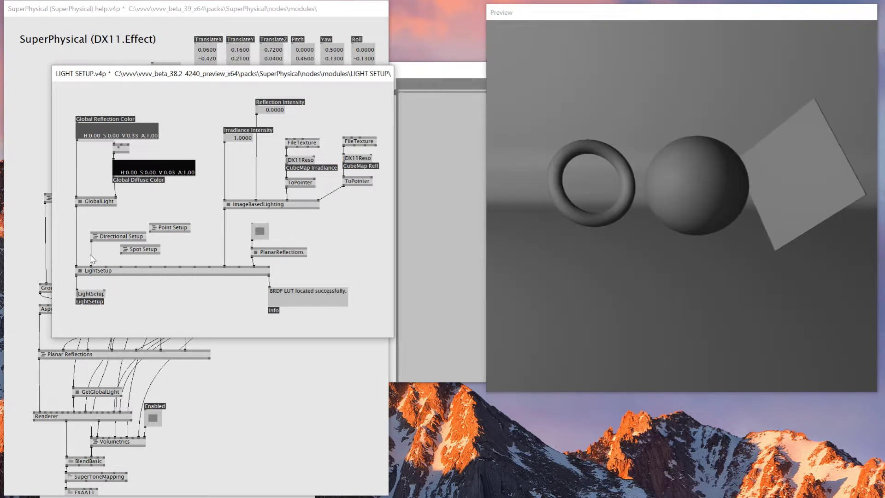
- Open the Directional Setup subpatch and move its window so the directional light's parameters are in view
{"action": "left_click", "coordinate": [114, 239]}
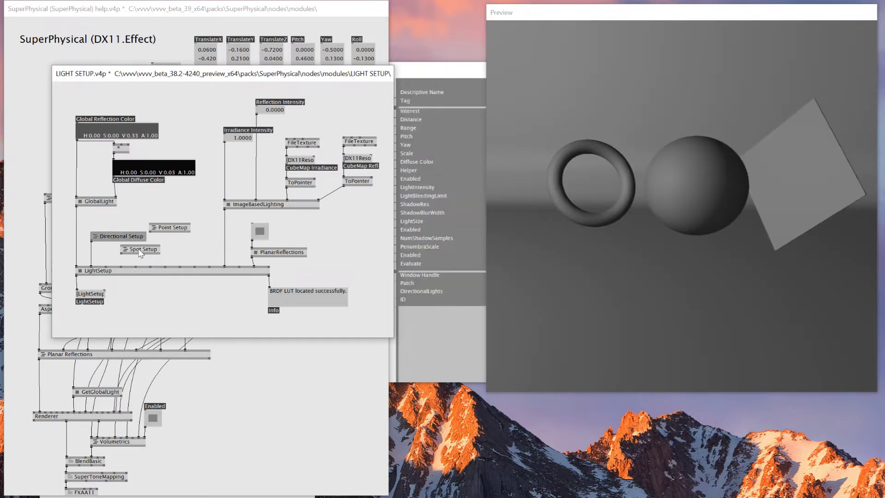
{"action": "left_click", "coordinate": [139, 252]}
{"action": "left_click_drag", "start_coordinate": [724, 212], "coordinate": [574, 248]}
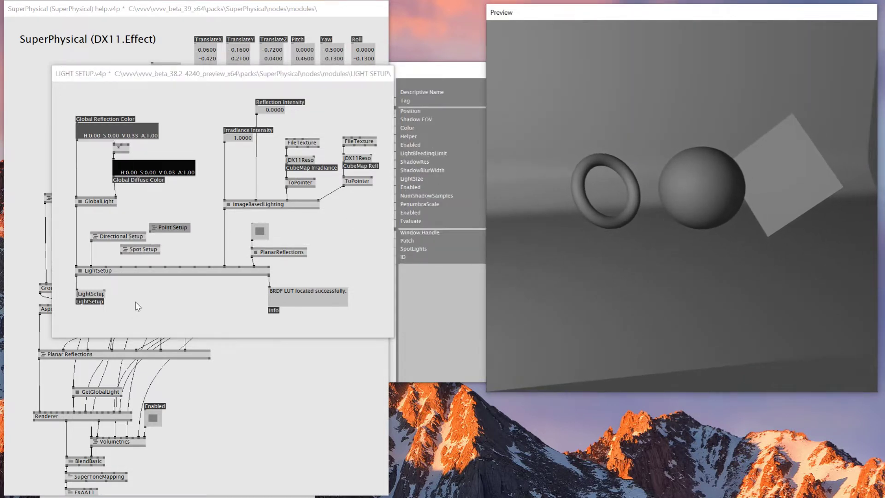
{"action": "left_click", "coordinate": [114, 236]}
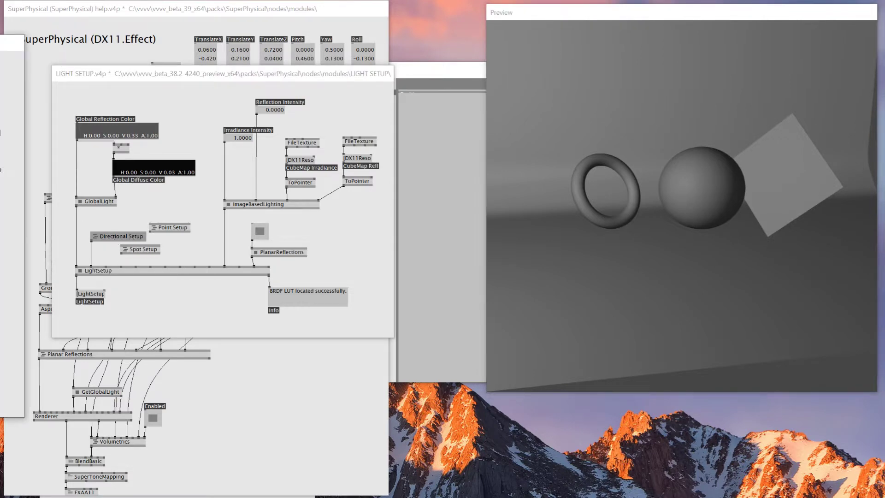
{"action": "left_click_drag", "start_coordinate": [1, 42], "coordinate": [389, 41]}
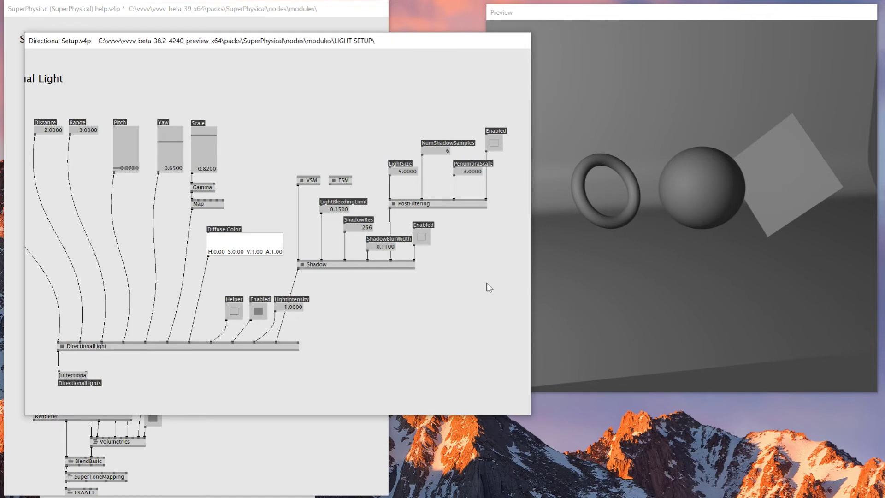
{"action": "right_click_drag", "start_coordinate": [480, 283], "coordinate": [474, 309]}
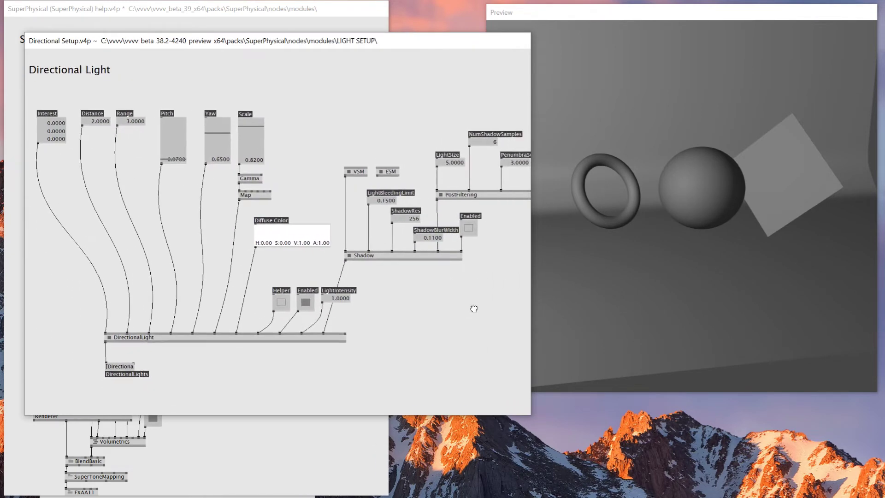
- Turn on the directional light's Helper toggle and compare its frame with the high key lighting diagram in the browser
{"action": "left_click", "coordinate": [280, 303]}
{"action": "left_click_drag", "start_coordinate": [721, 273], "coordinate": [627, 196]}
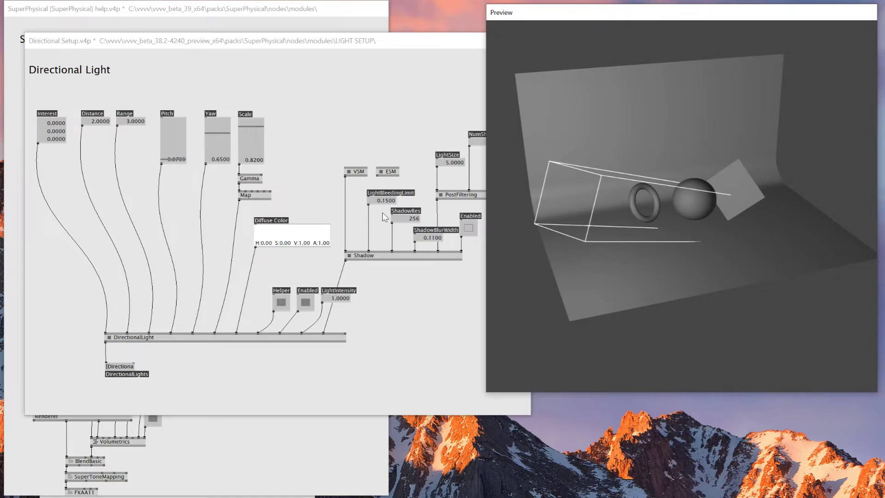
{"action": "right_click_drag", "start_coordinate": [666, 244], "coordinate": [642, 221]}
{"action": "right_click_drag", "start_coordinate": [578, 251], "coordinate": [688, 316]}
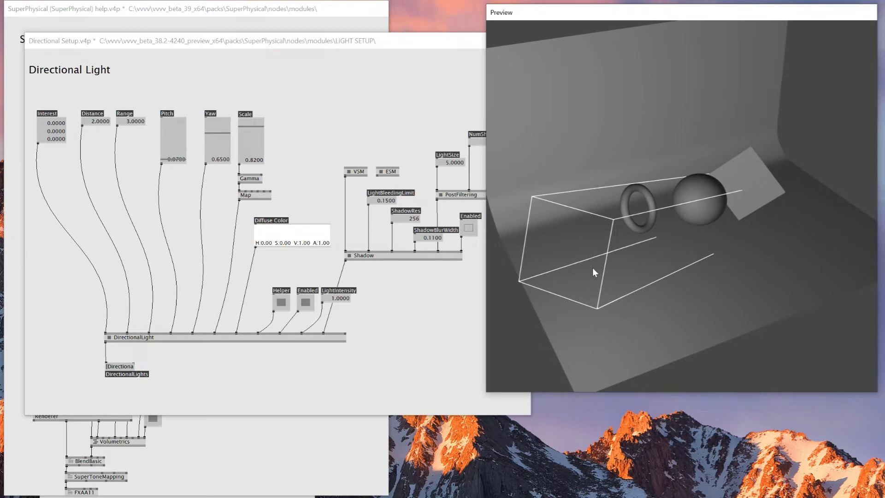
{"action": "right_click_drag", "start_coordinate": [603, 278], "coordinate": [530, 258]}
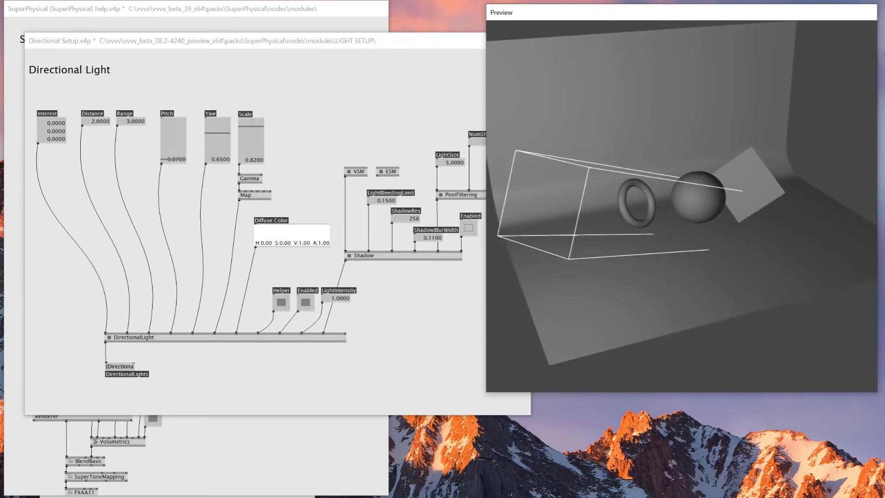
{"action": "key", "text": "alt+Tab"}
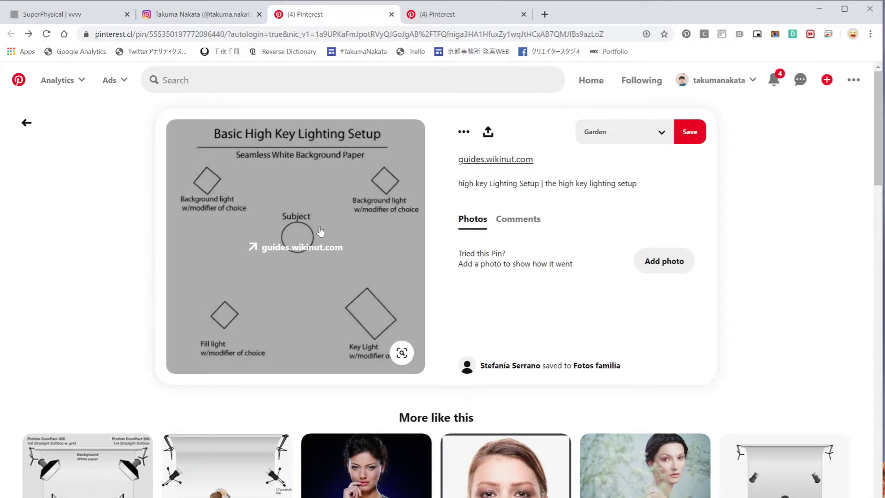
{"action": "left_click", "coordinate": [818, 10]}
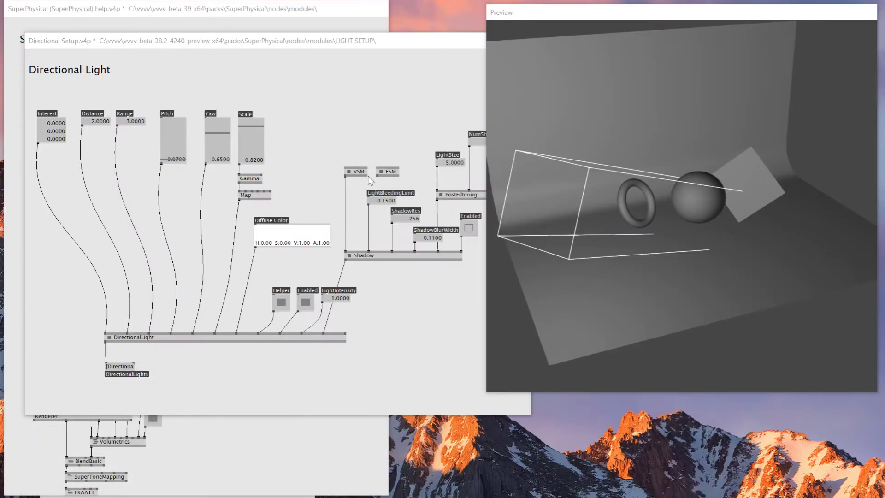
- Aim and resize the directional light by setting Pitch to 0, Yaw to 0.42 and Scale to 0.22
{"action": "mouse_move", "coordinate": [158, 130]}
{"action": "right_mouse_down"}
{"action": "mouse_move", "coordinate": [162, 116]}
{"action": "mouse_move", "coordinate": [162, 136]}
{"action": "mouse_move", "coordinate": [181, 147]}
{"action": "mouse_move", "coordinate": [222, 147]}
{"action": "right_mouse_up"}
{"action": "left_click_drag", "start_coordinate": [664, 212], "coordinate": [604, 198]}
{"action": "right_click_drag", "start_coordinate": [219, 147], "coordinate": [263, 170]}
{"action": "left_click", "coordinate": [684, 173]}
{"action": "left_click_drag", "start_coordinate": [683, 173], "coordinate": [751, 116]}
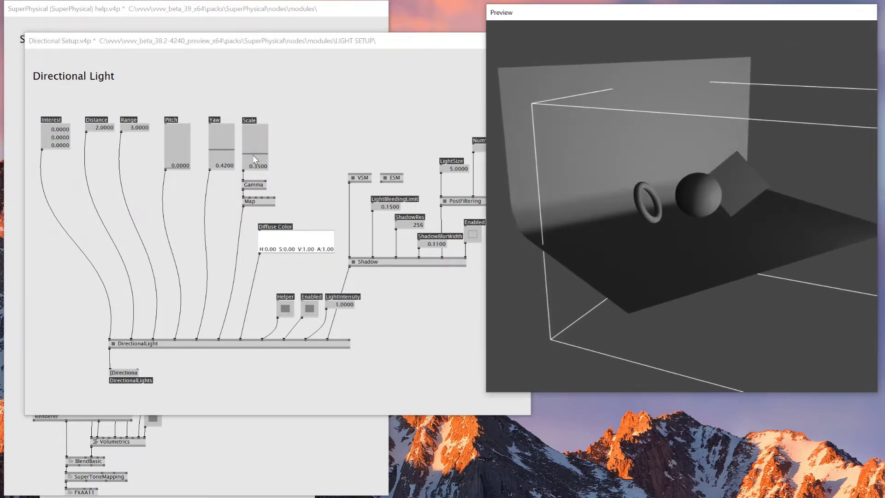
{"action": "mouse_move", "coordinate": [252, 153]}
{"action": "right_mouse_down"}
{"action": "mouse_move", "coordinate": [253, 117]}
{"action": "mouse_move", "coordinate": [252, 159]}
{"action": "right_mouse_up"}
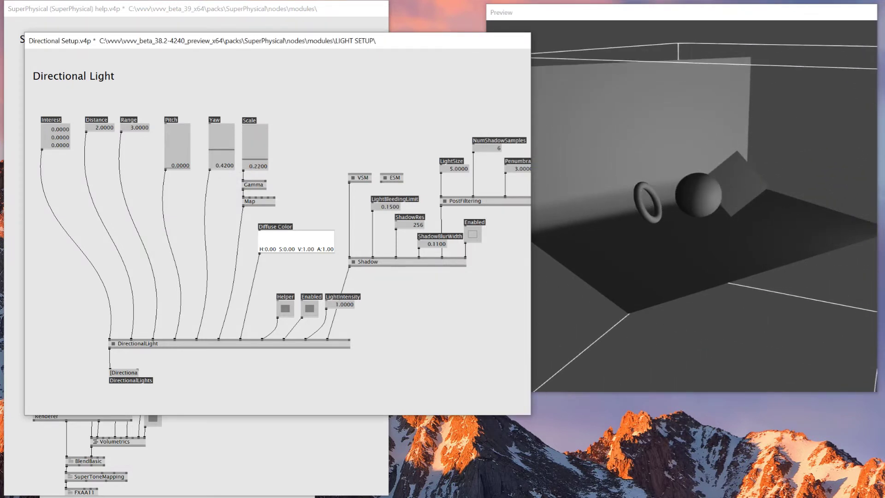
- Enlarge the directional light's area by setting its Scale to 0.36, checking the helper frame around the studio scene
{"action": "left_click_drag", "start_coordinate": [742, 257], "coordinate": [728, 237]}
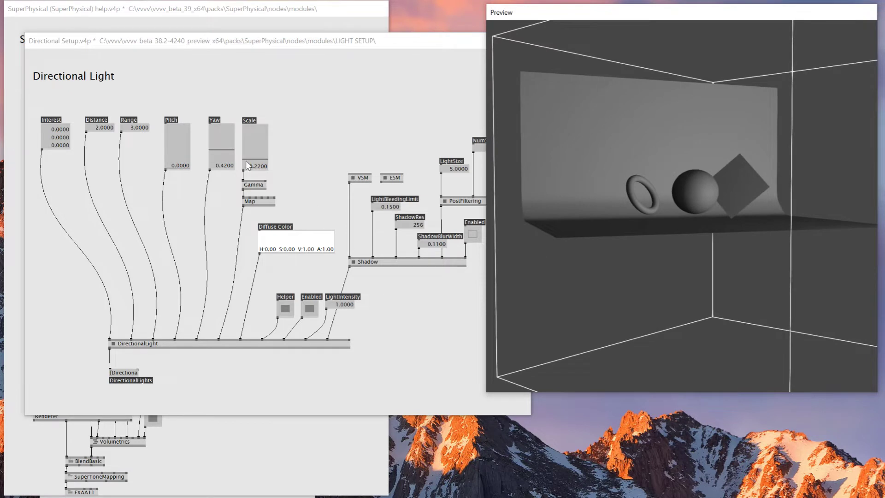
{"action": "right_click_drag", "start_coordinate": [248, 165], "coordinate": [248, 155]}
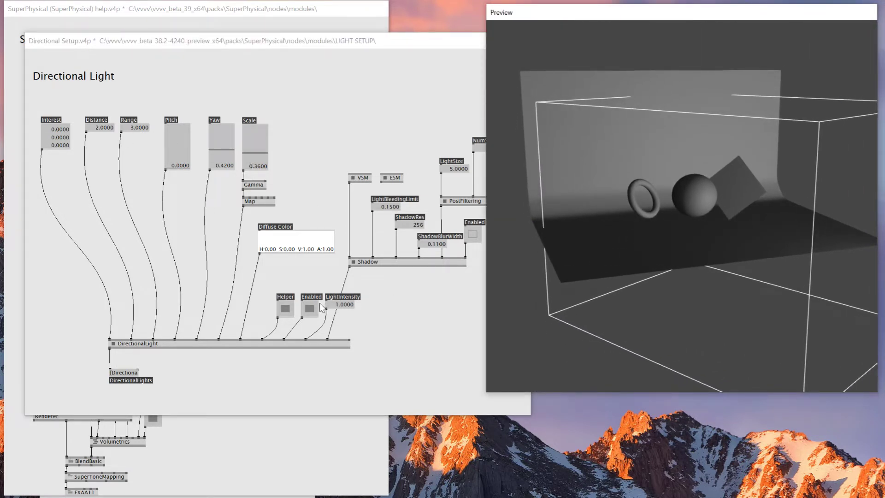
{"action": "left_click_drag", "start_coordinate": [676, 246], "coordinate": [645, 239]}
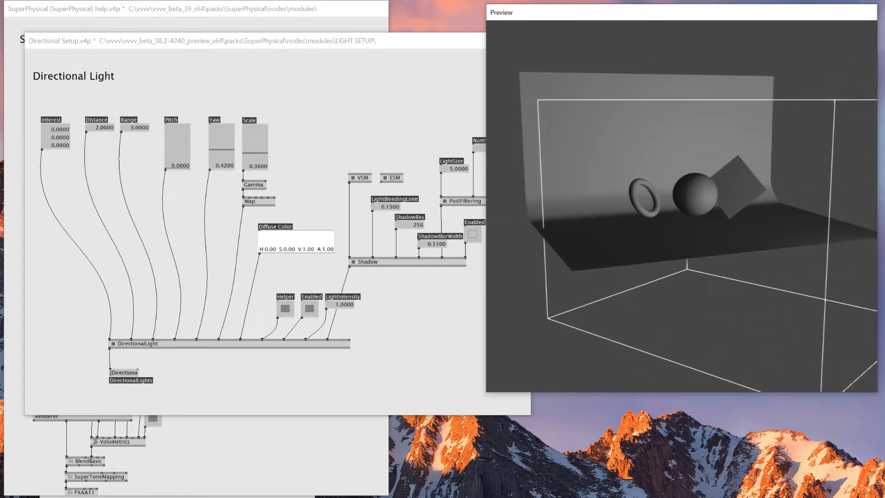
- Look at the Basic High Key Lighting Setup diagram in the browser and return to the patch
{"action": "key", "text": "alt+Tab"}
{"action": "key", "text": "alt+Tab"}
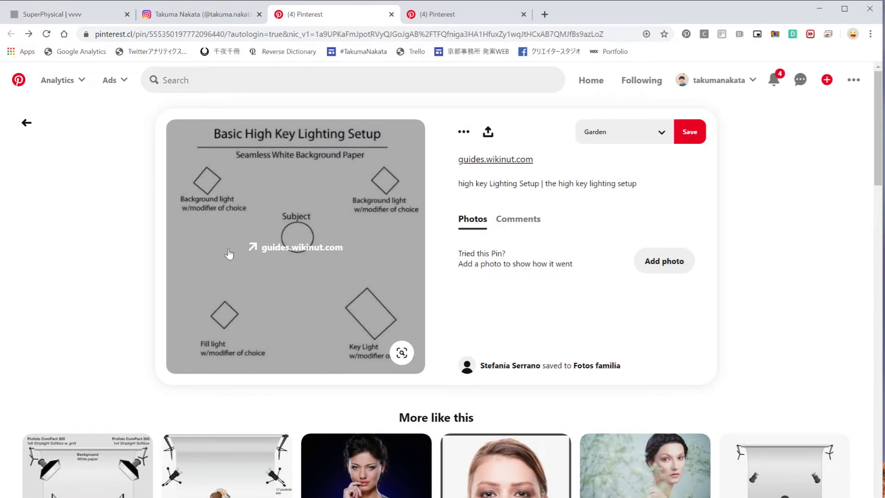
{"action": "left_click", "coordinate": [818, 9]}
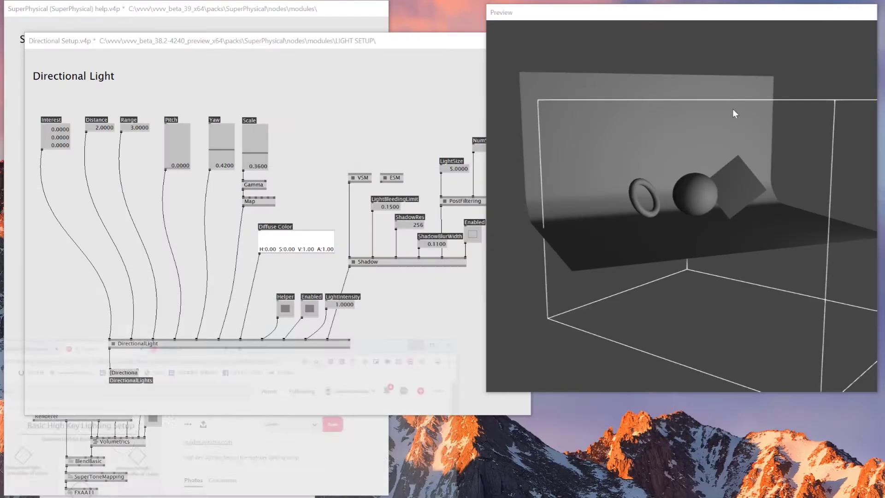
- Open the inspector for the Yaw value box and place it beside the light's sliders
{"action": "left_click", "coordinate": [183, 150]}
{"action": "key", "text": "ctrl+i"}
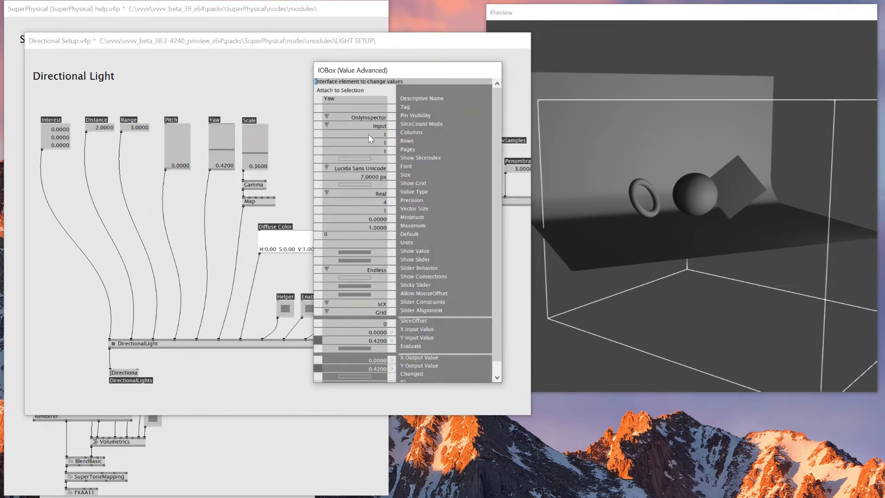
{"action": "left_click", "coordinate": [225, 143]}
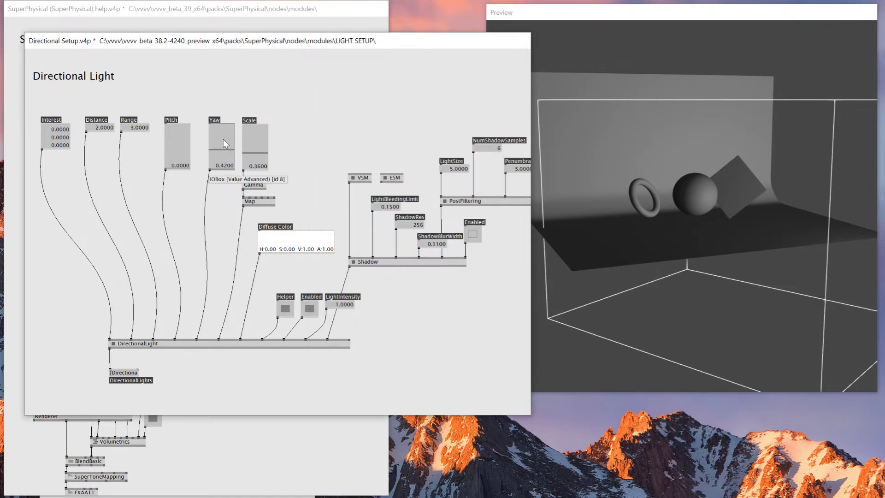
{"action": "key", "text": "ctrl+i"}
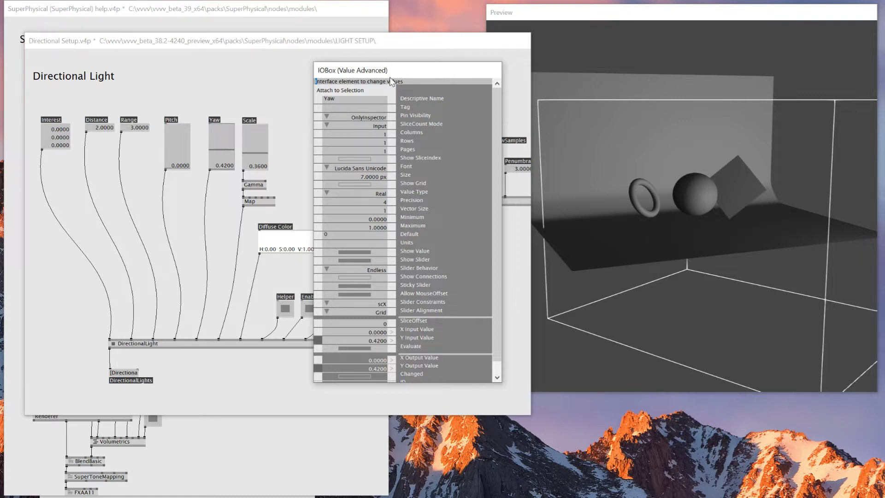
{"action": "left_click", "coordinate": [221, 135]}
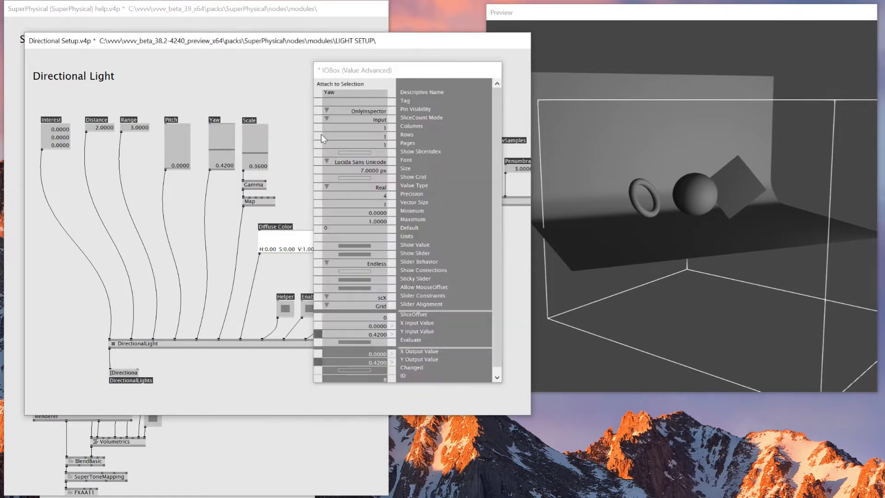
{"action": "left_click_drag", "start_coordinate": [390, 73], "coordinate": [398, 65]}
{"action": "left_click", "coordinate": [216, 134]}
{"action": "left_click", "coordinate": [417, 62]}
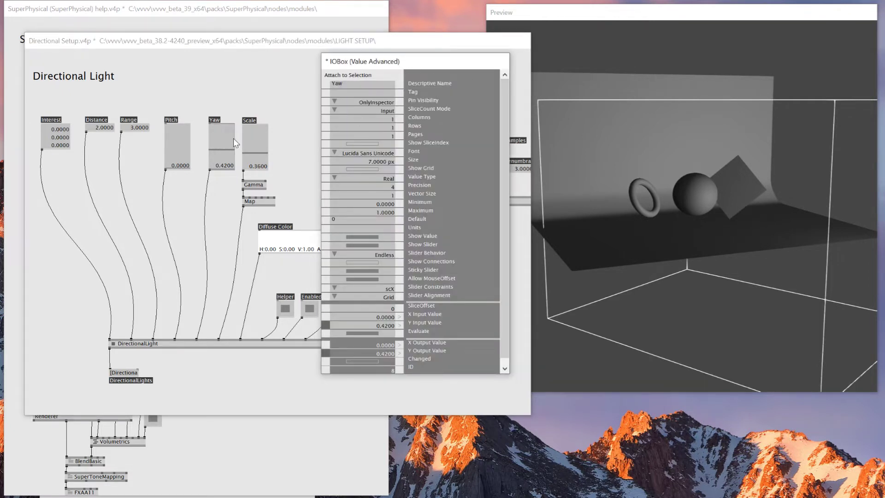
{"action": "left_click", "coordinate": [224, 88]}
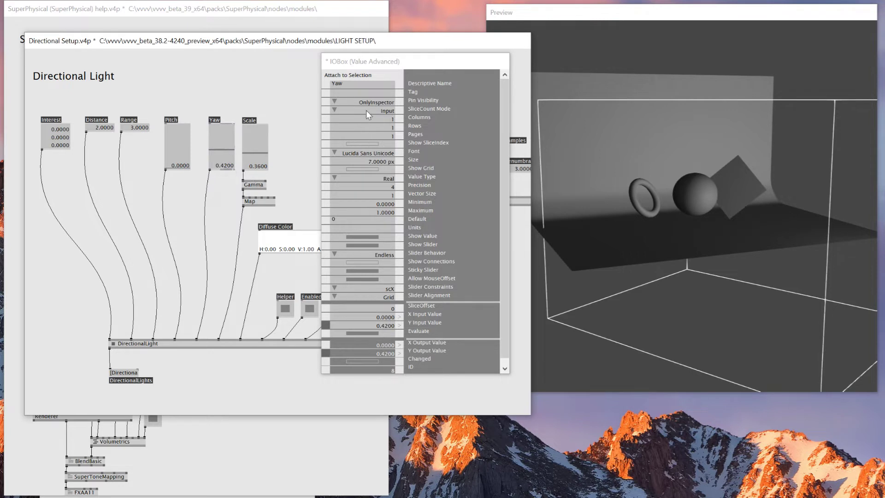
- Set the Yaw box's SliceCount Mode to ColsRowsPages and its Columns to 3, magnifying the inspector for readability
{"action": "key", "text": "super+plus"}
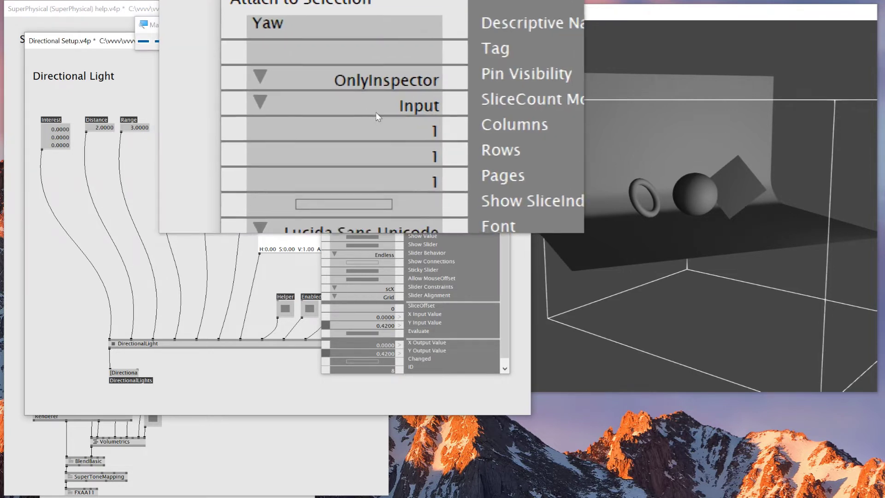
{"action": "left_click", "coordinate": [390, 112]}
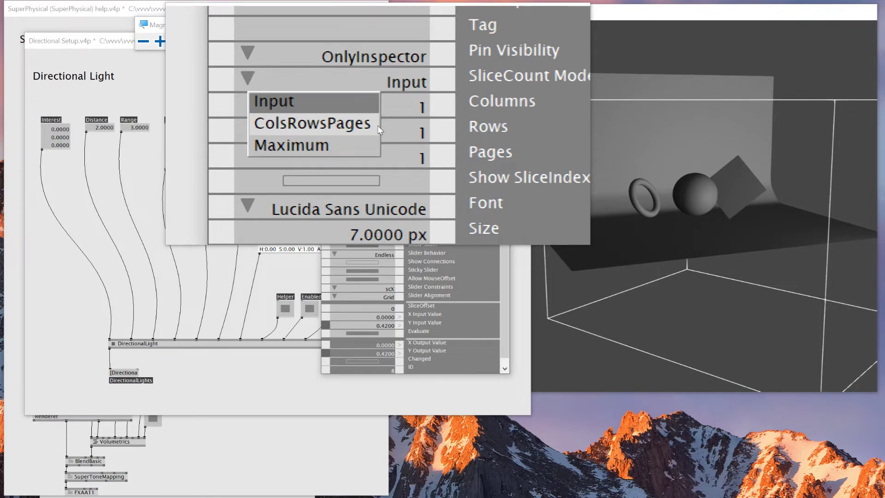
{"action": "left_click", "coordinate": [378, 125]}
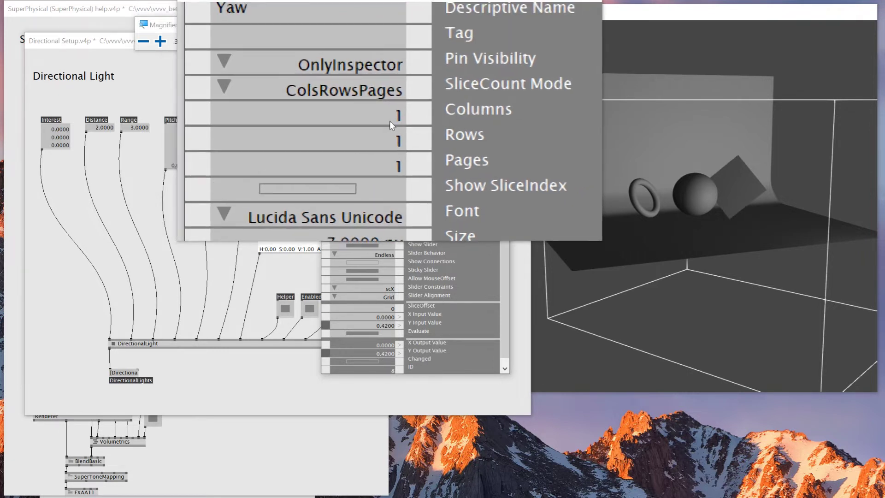
{"action": "double_click", "coordinate": [389, 120]}
{"action": "type", "text": "3"}
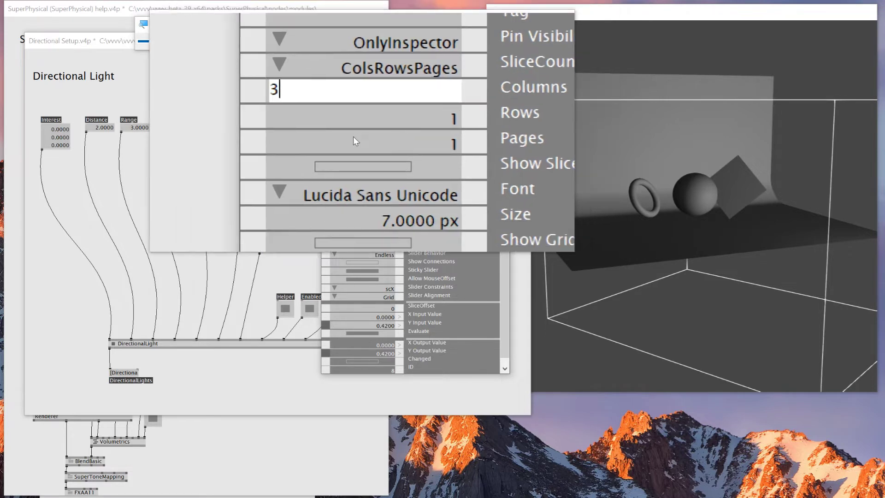
{"action": "key", "text": "Return"}
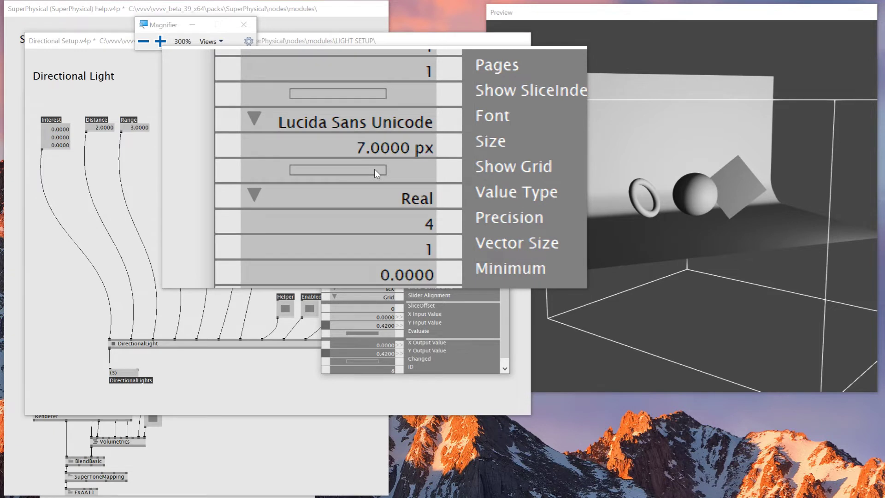
- Turn on Show Grid for the Yaw box and close the screen magnifier
{"action": "left_click", "coordinate": [374, 170]}
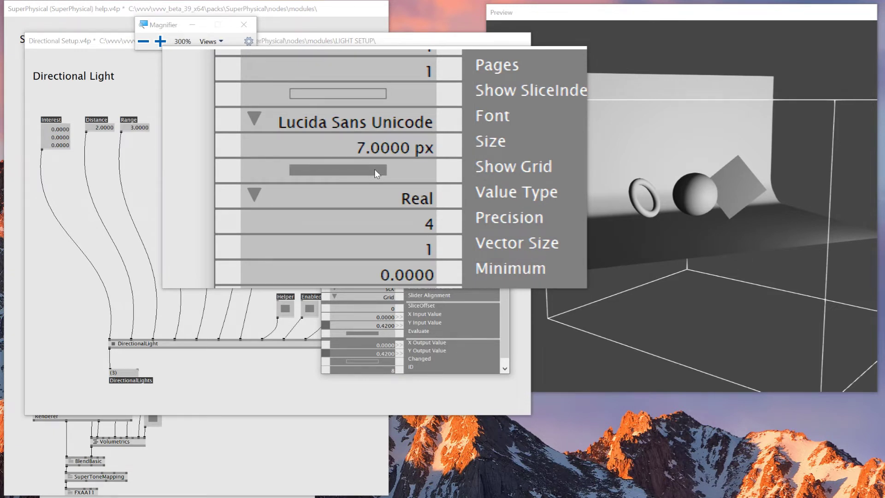
{"action": "key", "text": "super+Escape"}
{"action": "left_click", "coordinate": [282, 125]}
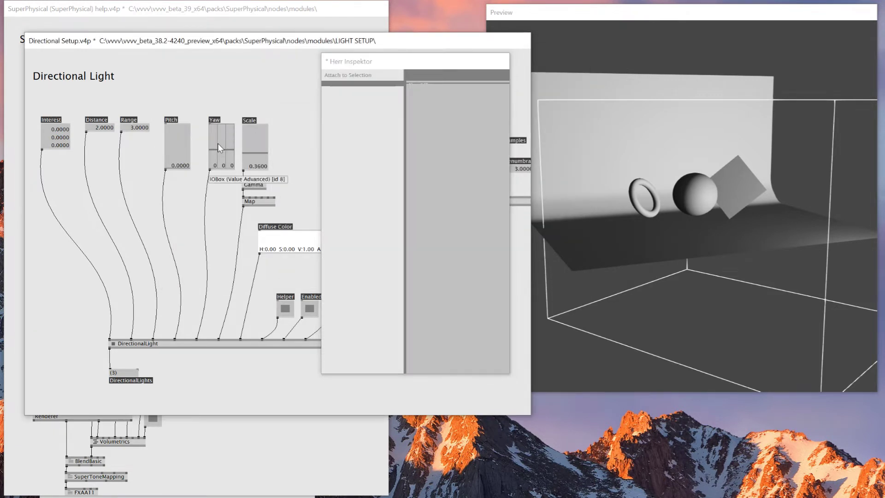
- Spread the three lights around the subject by raising the second Yaw slider above its middle and the third close to its maximum
{"action": "left_click_drag", "start_coordinate": [823, 208], "coordinate": [764, 196]}
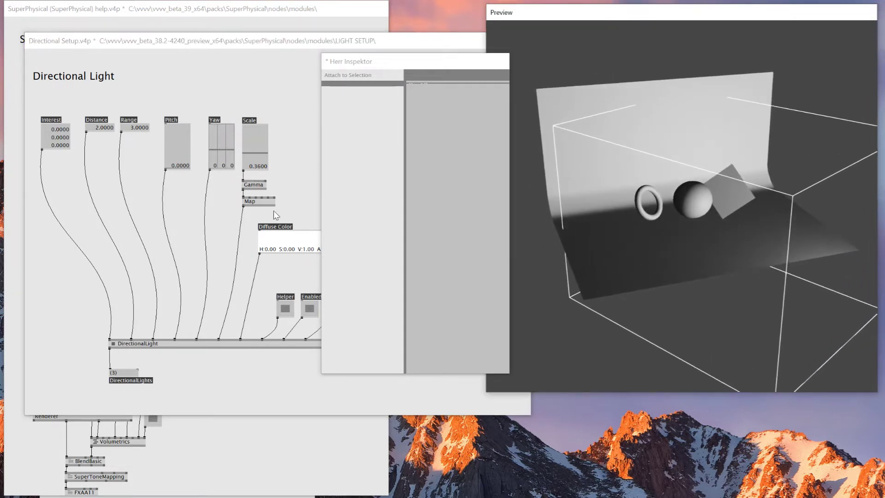
{"action": "left_click", "coordinate": [233, 62]}
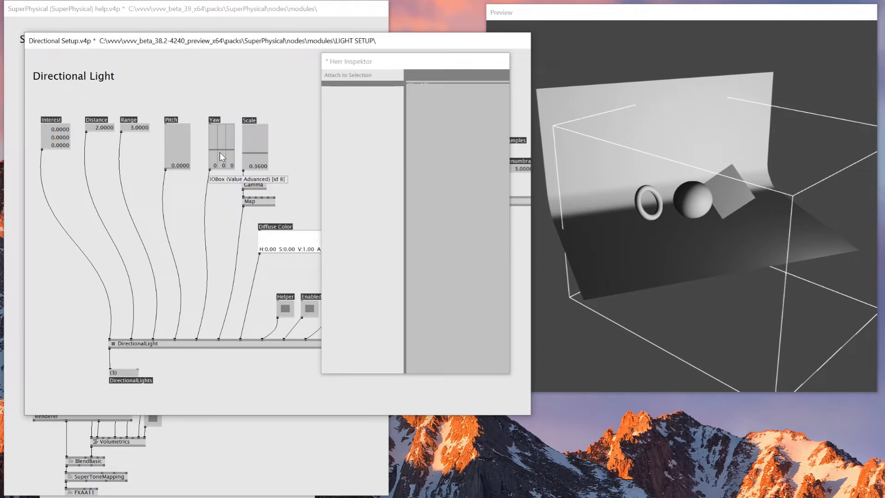
{"action": "right_click_drag", "start_coordinate": [222, 150], "coordinate": [222, 141]}
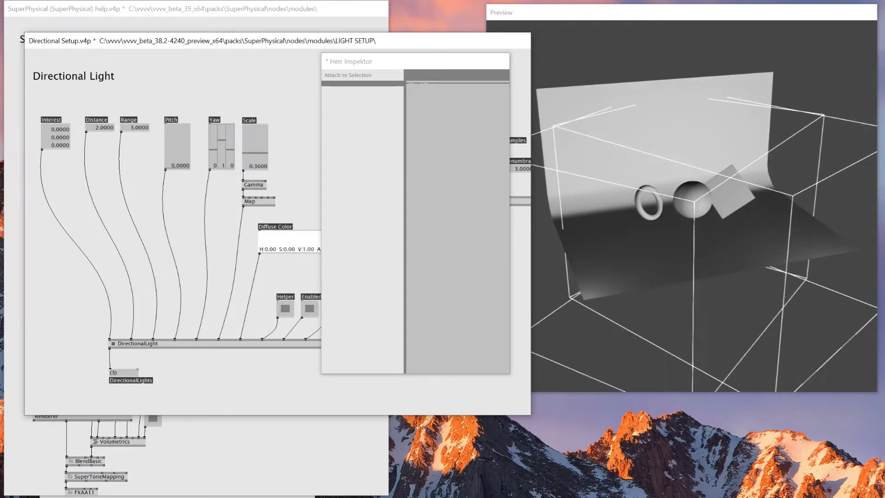
{"action": "left_click", "coordinate": [691, 227]}
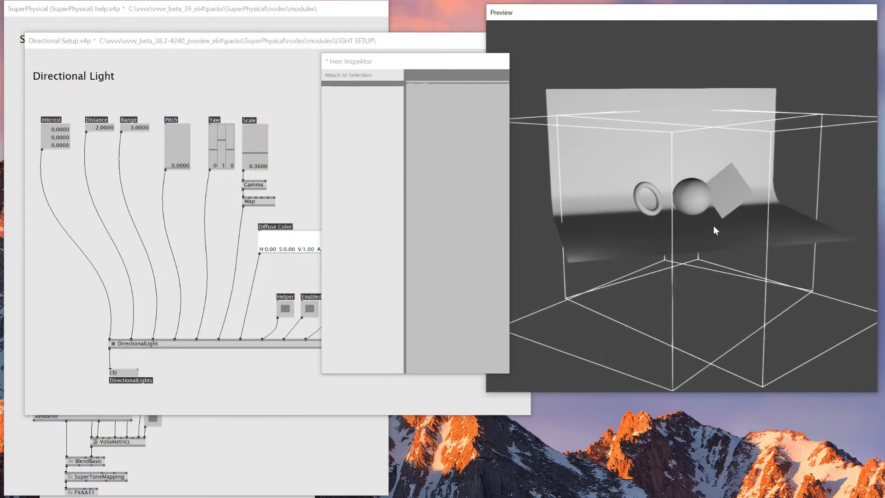
{"action": "left_click", "coordinate": [231, 145]}
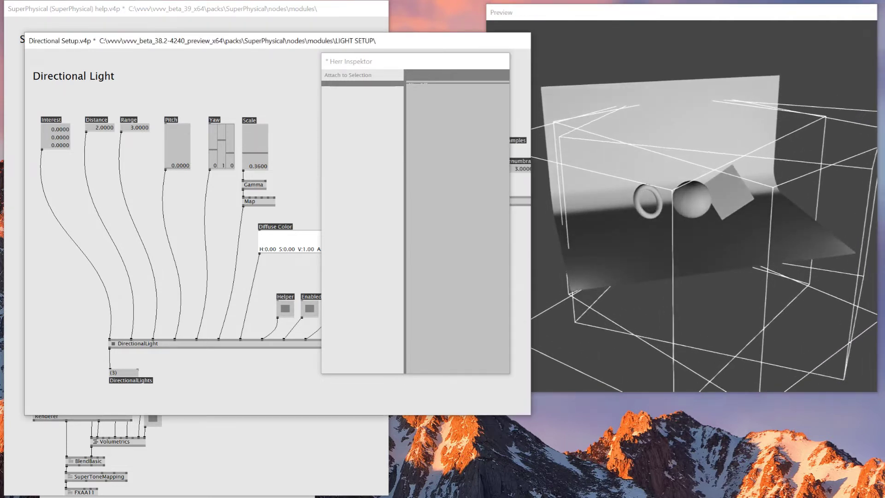
{"action": "right_click_drag", "start_coordinate": [230, 166], "coordinate": [230, 126]}
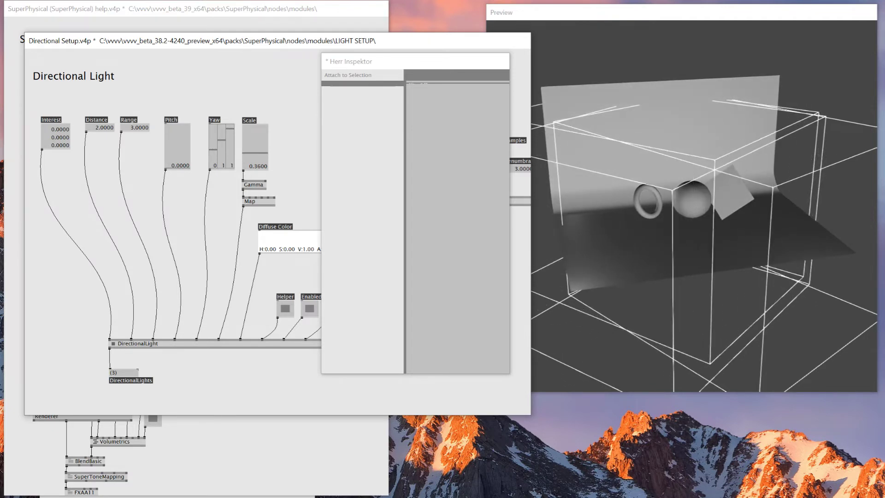
- Inspect the three lights' helper frames around the objects and set the Scale to 0.4
{"action": "left_click_drag", "start_coordinate": [664, 285], "coordinate": [688, 203]}
{"action": "scroll", "coordinate": [689, 203], "scroll_direction": "up", "scroll_amount": 2}
{"action": "right_click_drag", "start_coordinate": [688, 202], "coordinate": [665, 288]}
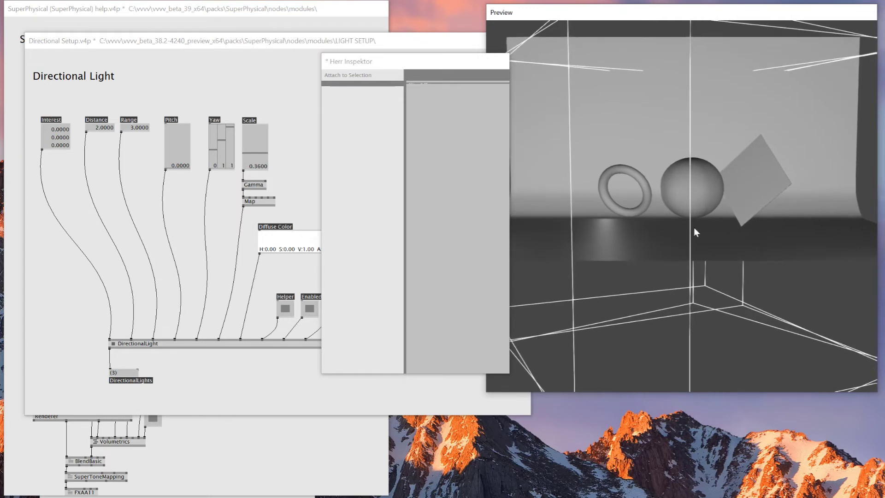
{"action": "right_click_drag", "start_coordinate": [693, 227], "coordinate": [720, 159]}
{"action": "right_click_drag", "start_coordinate": [254, 137], "coordinate": [255, 140]}
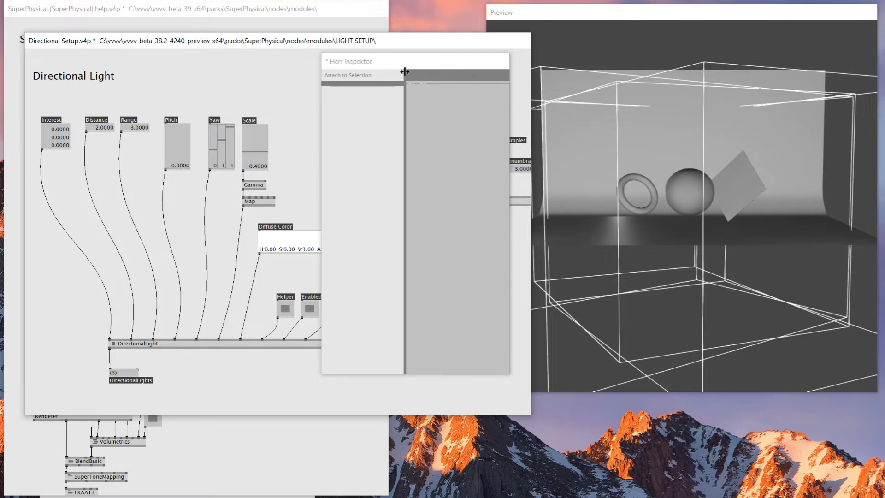
- Raise the lights' target point by setting the second Interest value to 0.54
{"action": "mouse_move", "coordinate": [305, 40]}
{"action": "left_mouse_down"}
{"action": "mouse_move", "coordinate": [269, 36]}
{"action": "mouse_move", "coordinate": [320, 25]}
{"action": "mouse_move", "coordinate": [299, 30]}
{"action": "left_mouse_up"}
{"action": "left_click_drag", "start_coordinate": [285, 235], "coordinate": [283, 234]}
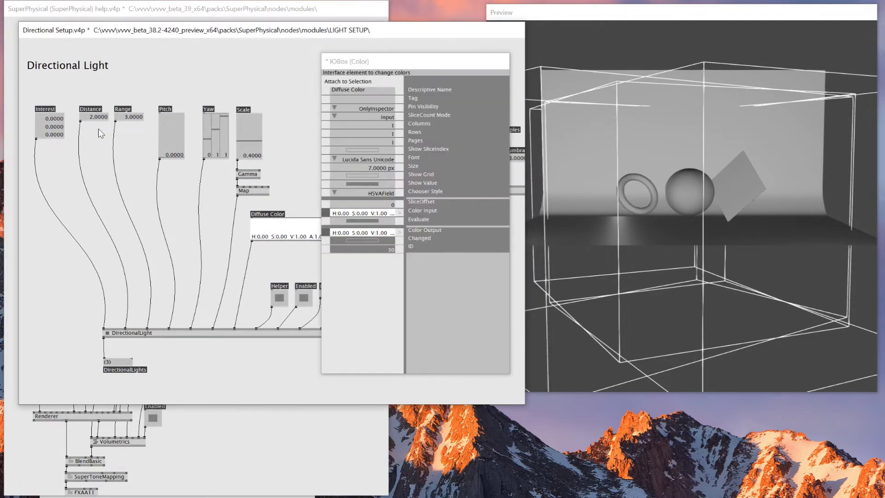
{"action": "right_click_drag", "start_coordinate": [59, 126], "coordinate": [59, 108]}
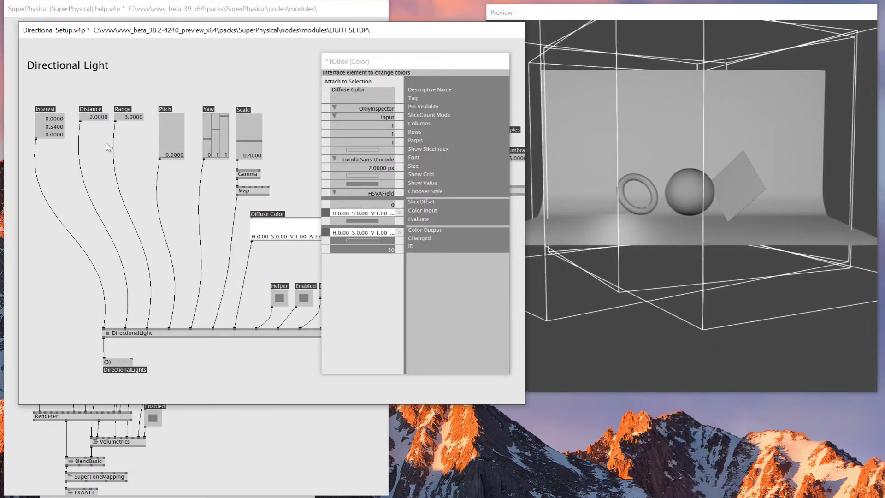
- Set the Distance box's SliceCount Mode to ColsRowsPages with 3 Rows and enlarge the box to show all three values
{"action": "left_click", "coordinate": [101, 119]}
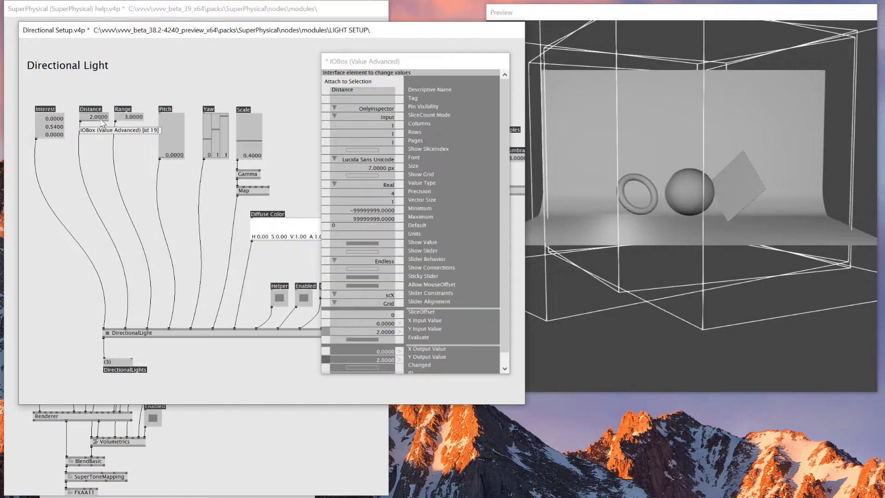
{"action": "left_click", "coordinate": [387, 118]}
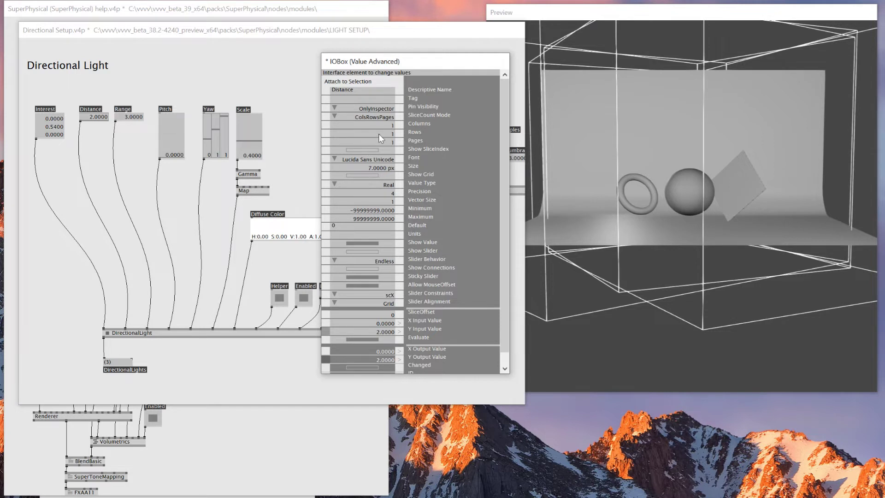
{"action": "right_click", "coordinate": [378, 135]}
{"action": "type", "text": "3"}
{"action": "key", "text": "Return"}
{"action": "left_click", "coordinate": [103, 120]}
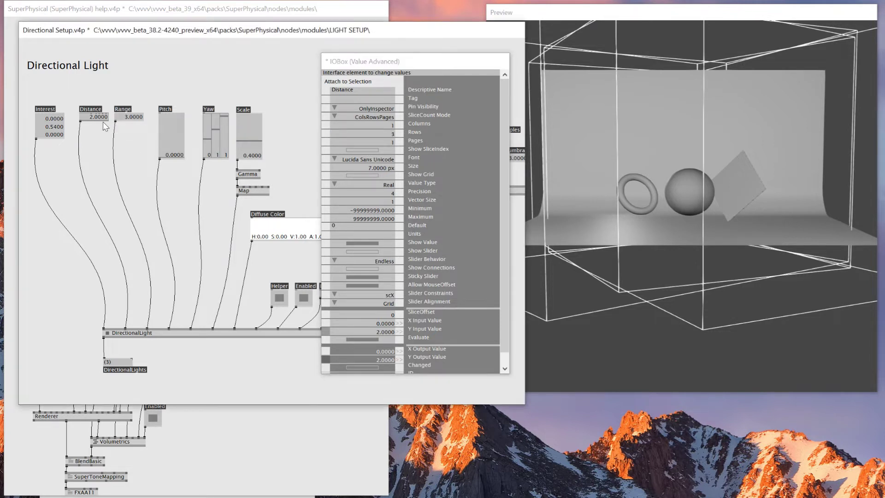
{"action": "left_click_drag", "start_coordinate": [104, 120], "coordinate": [105, 147]}
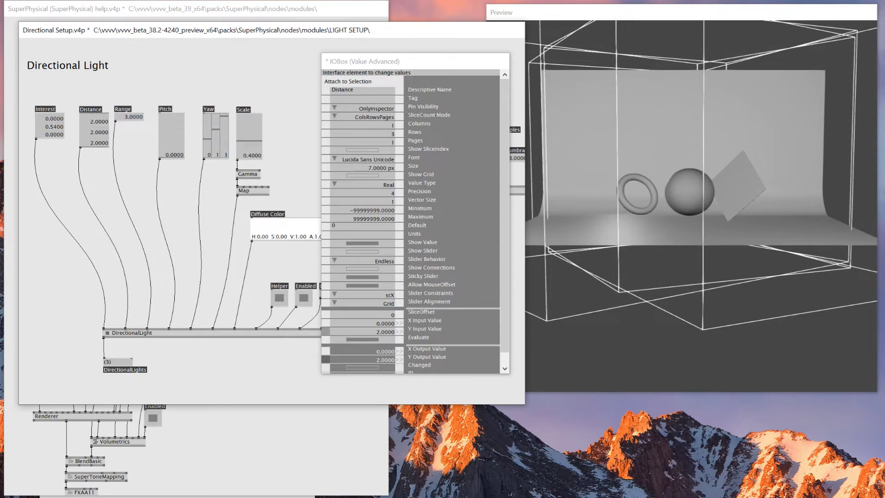
- Set the Enabled box next to LightIntensity to SliceCount Mode ColsRowsPages with 3 Rows, showing one toggle per light
{"action": "left_click_drag", "start_coordinate": [434, 65], "coordinate": [133, 67]}
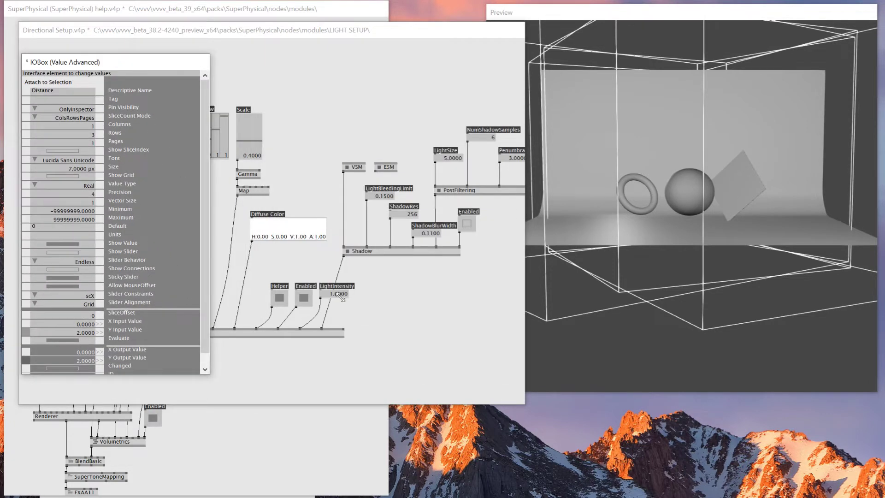
{"action": "left_click", "coordinate": [305, 298]}
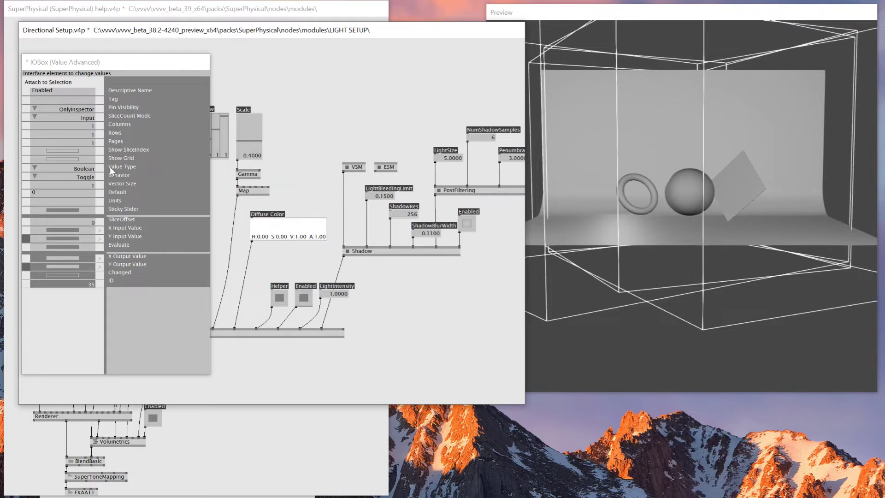
{"action": "left_click", "coordinate": [88, 123]}
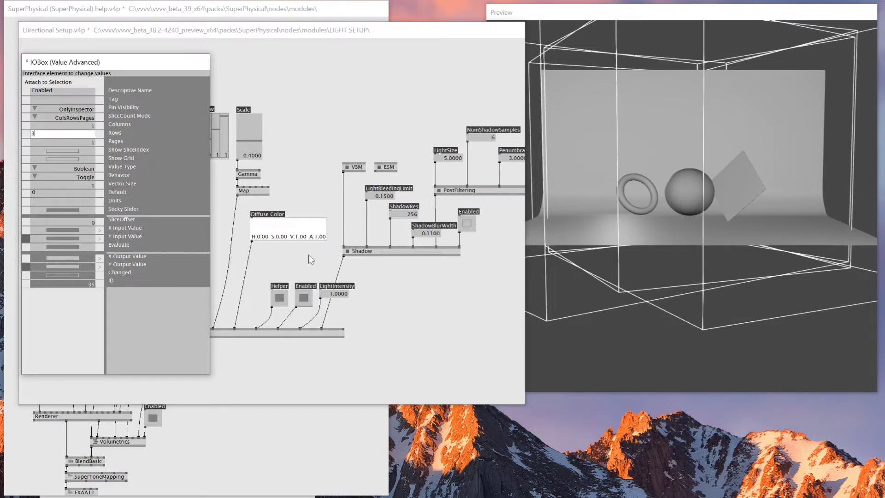
{"action": "key", "text": "Return"}
{"action": "left_click", "coordinate": [303, 305]}
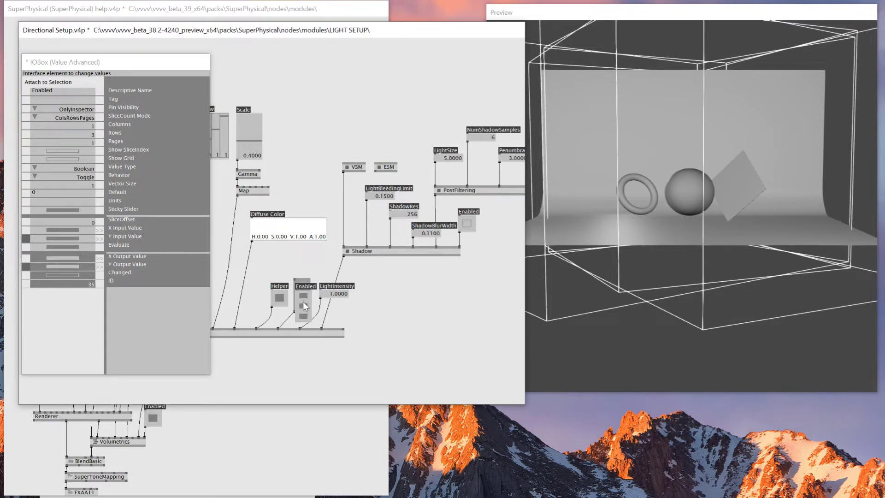
- Toggle the three lights off and on individually to check what each one contributes to the scene
{"action": "right_click", "coordinate": [303, 292]}
{"action": "right_click", "coordinate": [302, 302]}
{"action": "right_click", "coordinate": [303, 292]}
{"action": "right_click", "coordinate": [303, 284]}
{"action": "right_click", "coordinate": [303, 284]}
{"action": "right_click", "coordinate": [303, 292]}
{"action": "right_click", "coordinate": [302, 302]}
{"action": "right_click", "coordinate": [302, 292]}
{"action": "right_click", "coordinate": [302, 284]}
{"action": "left_click", "coordinate": [302, 284]}
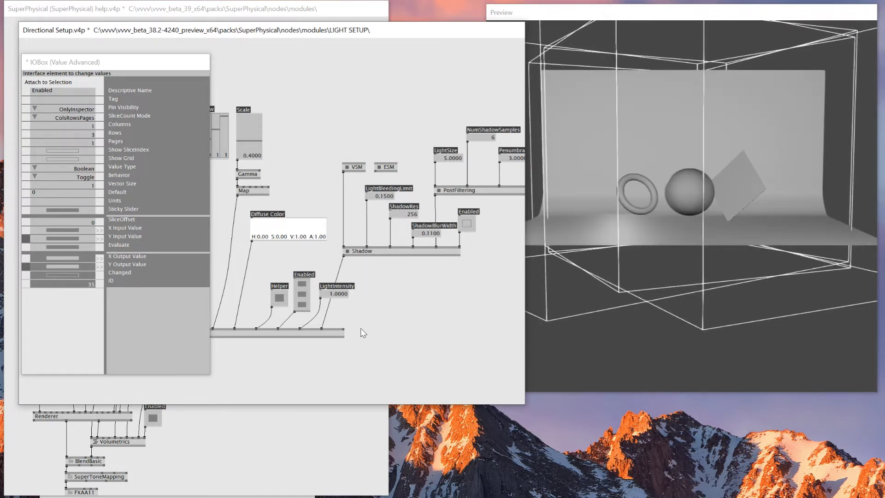
- Set the LightIntensity box's SliceCount Mode to ColsRowsPages with 3 Rows
{"action": "left_click", "coordinate": [344, 299]}
{"action": "left_click", "coordinate": [82, 125]}
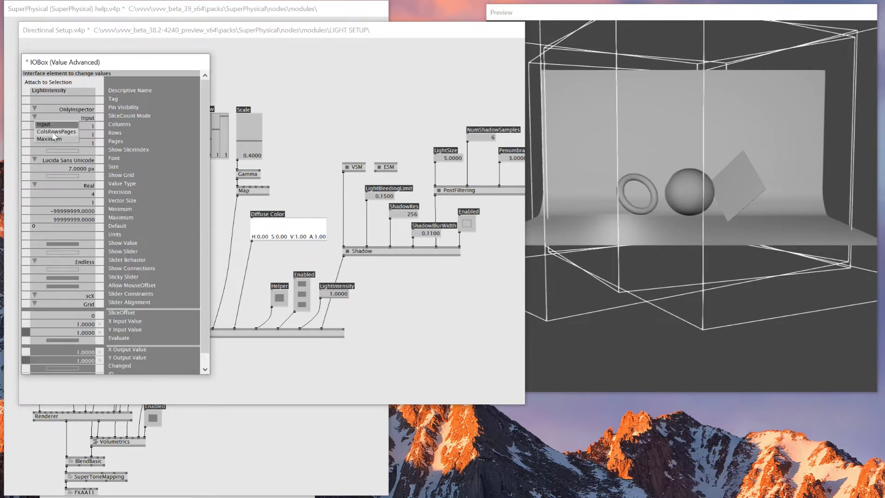
{"action": "double_click", "coordinate": [92, 134]}
{"action": "type", "text": "3"}
{"action": "key", "text": "Return"}
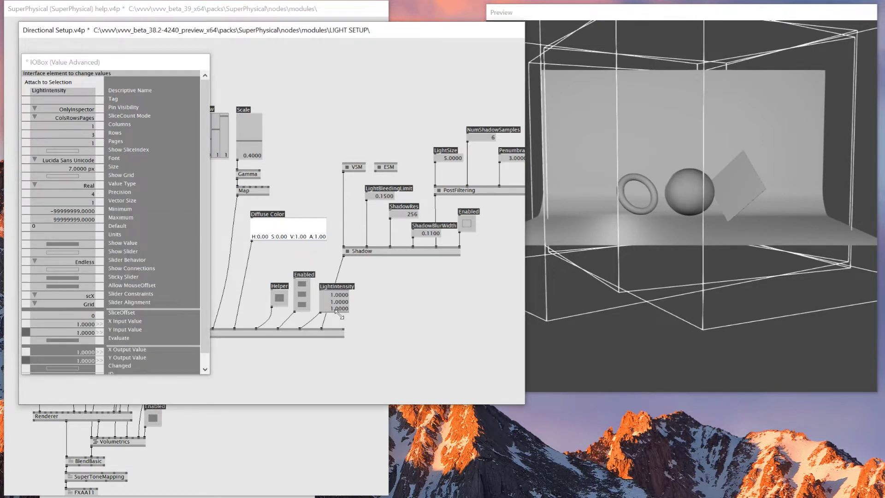
- Set the Diffuse Color box's SliceCount Mode to ColsRowsPages with 3 Rows so each light has its own colour
{"action": "left_click", "coordinate": [286, 229]}
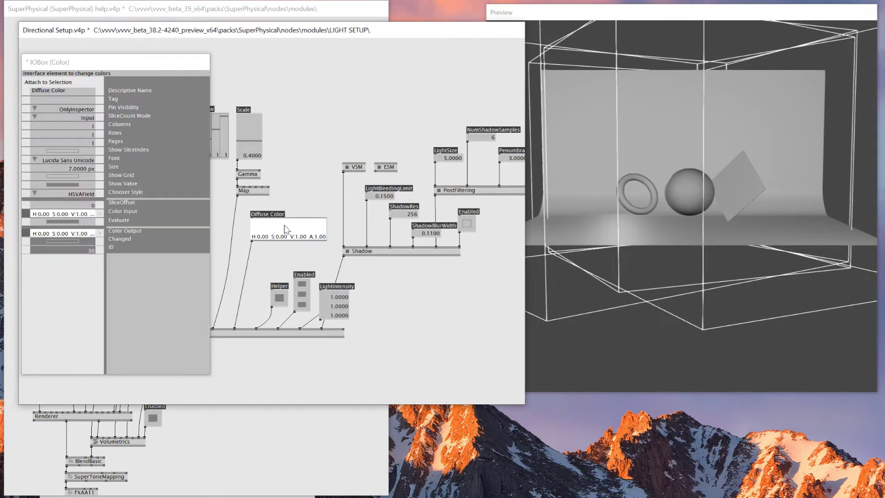
{"action": "right_click", "coordinate": [75, 118]}
{"action": "left_click", "coordinate": [73, 132]}
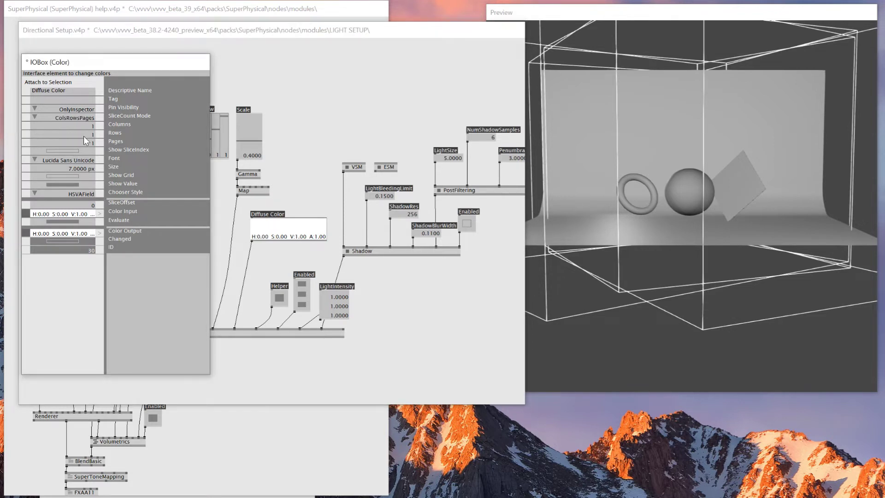
{"action": "double_click", "coordinate": [84, 135]}
{"action": "type", "text": "3"}
{"action": "key", "text": "Return"}
{"action": "left_click", "coordinate": [312, 87]}
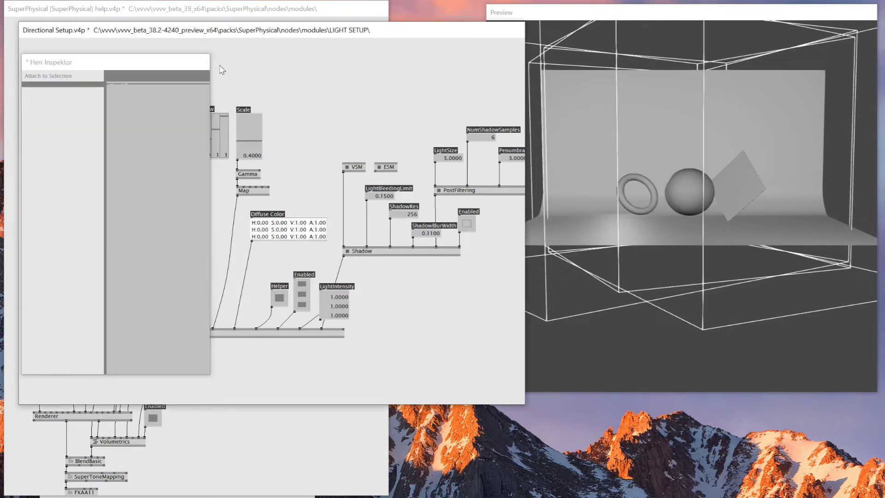
- Split the Pitch slider into three by setting SliceCount Mode to ColsRowsPages with 3 Columns, and turn on Show Grid
{"action": "left_click_drag", "start_coordinate": [174, 63], "coordinate": [432, 196]}
{"action": "left_click", "coordinate": [171, 130]}
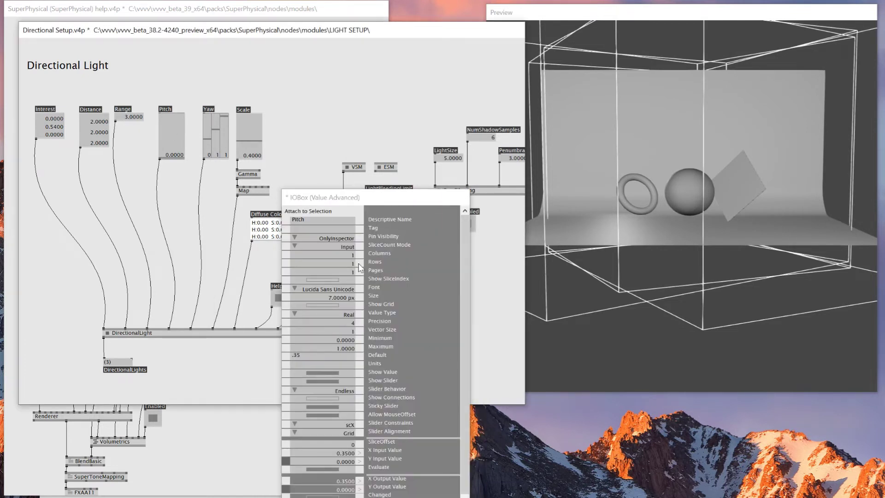
{"action": "left_click", "coordinate": [339, 247]}
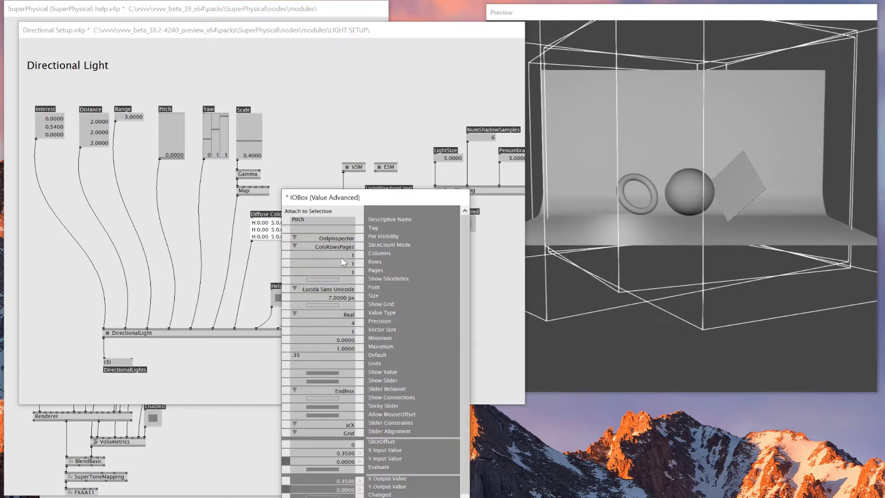
{"action": "double_click", "coordinate": [341, 256]}
{"action": "type", "text": "3"}
{"action": "key", "text": "Return"}
{"action": "left_click", "coordinate": [326, 305]}
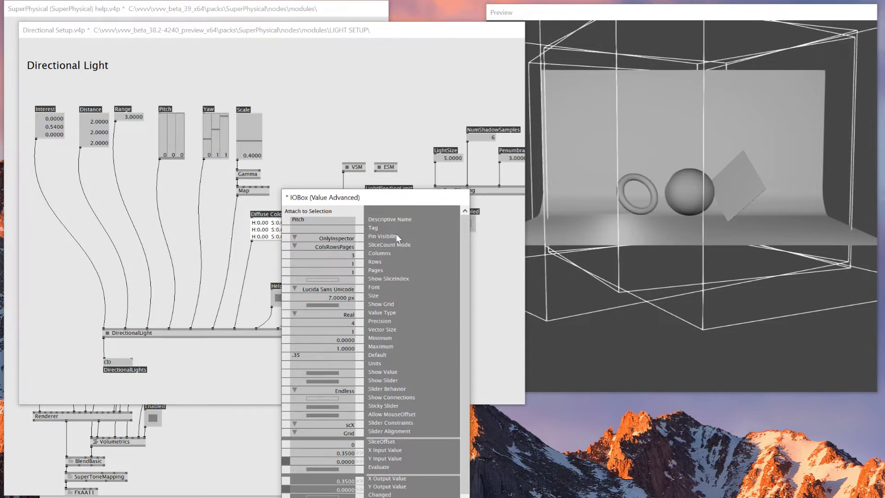
{"action": "left_click", "coordinate": [339, 120]}
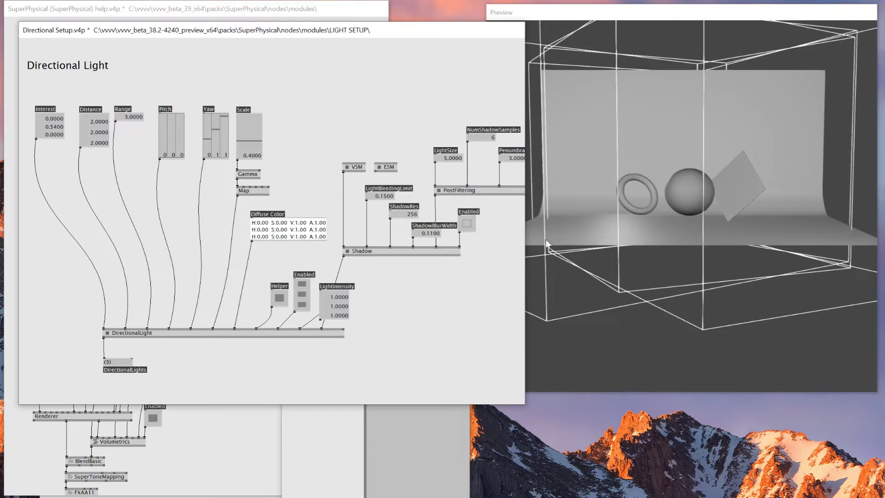
- Examine the light frames from above, and switch to the browser to review the high key lighting diagram and the red and blue portrait
{"action": "left_click_drag", "start_coordinate": [762, 225], "coordinate": [721, 178]}
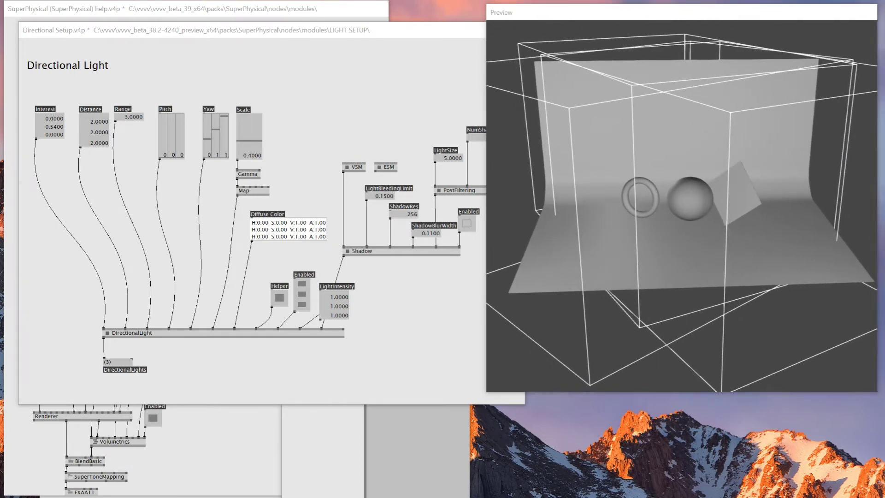
{"action": "key", "text": "alt+Tab"}
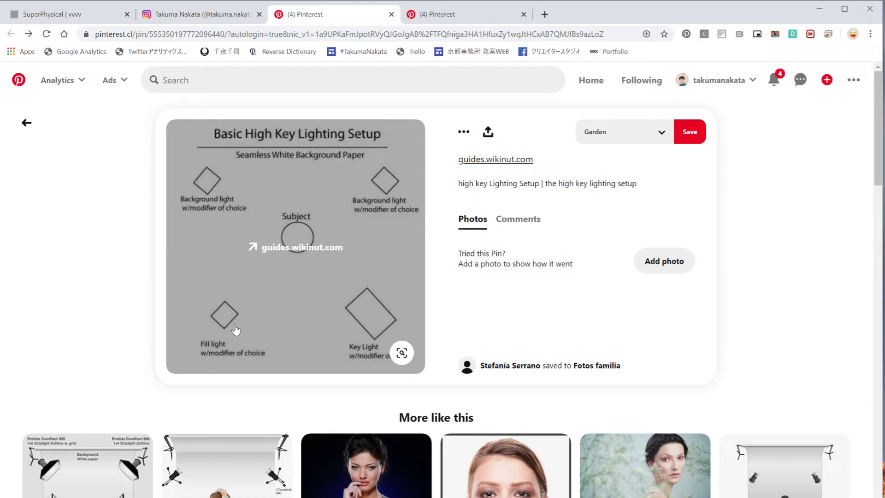
{"action": "left_click", "coordinate": [476, 13]}
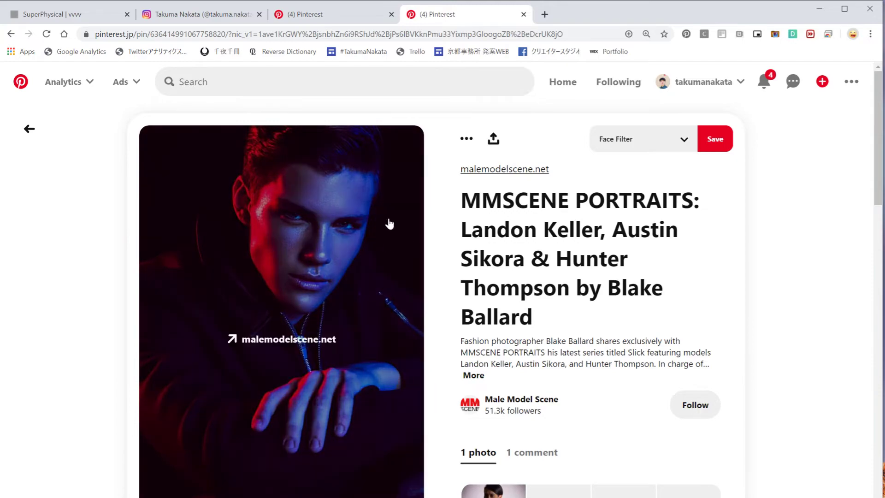
{"action": "left_click", "coordinate": [829, 4]}
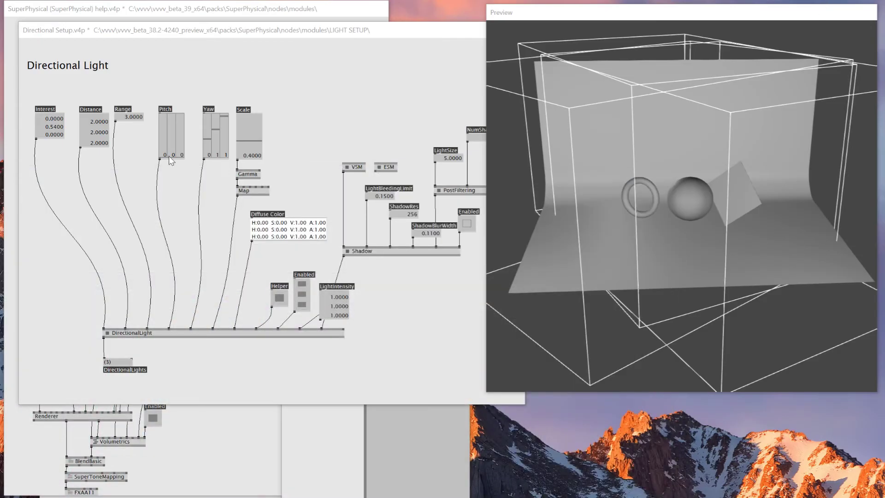
- Set the second light's Distance to 2.43 and the first two LightIntensity values to 2 and 1.29
{"action": "right_click_drag", "start_coordinate": [102, 134], "coordinate": [102, 114]}
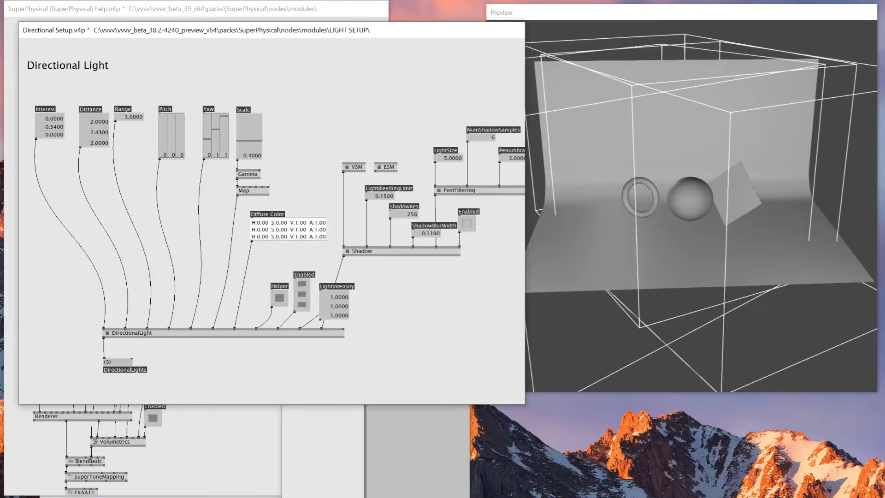
{"action": "right_click_drag", "start_coordinate": [337, 295], "coordinate": [337, 240]}
{"action": "right_click", "coordinate": [338, 296]}
{"action": "type", "text": "2"}
{"action": "left_click", "coordinate": [358, 289]}
{"action": "right_click_drag", "start_coordinate": [339, 306], "coordinate": [339, 291]}
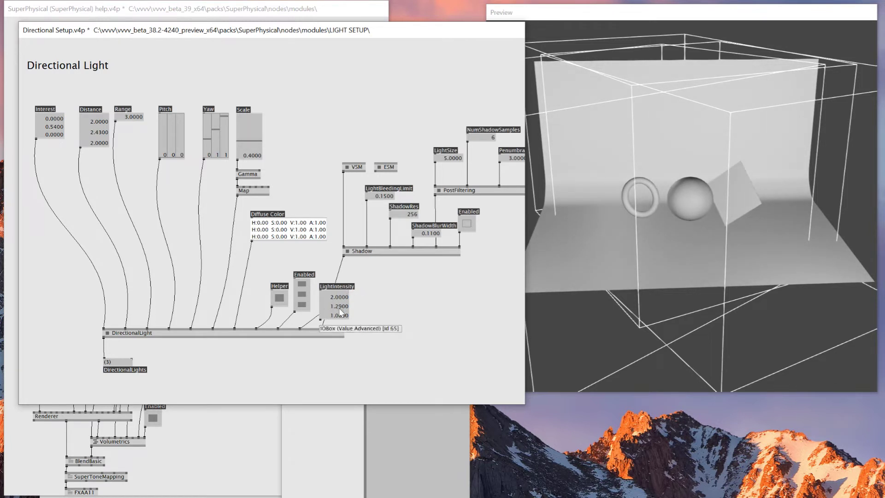
- Set the three Distance values to 2.34, 3.02 and 2.98, and the third LightIntensity to 4
{"action": "mouse_move", "coordinate": [95, 122]}
{"action": "right_mouse_down"}
{"action": "mouse_move", "coordinate": [95, 93]}
{"action": "mouse_move", "coordinate": [95, 133]}
{"action": "mouse_move", "coordinate": [96, 103]}
{"action": "right_mouse_up"}
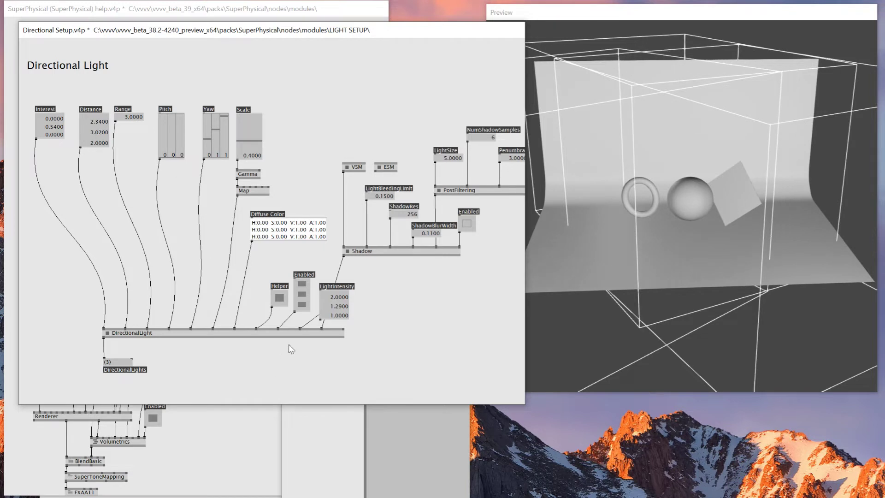
{"action": "double_click", "coordinate": [335, 316]}
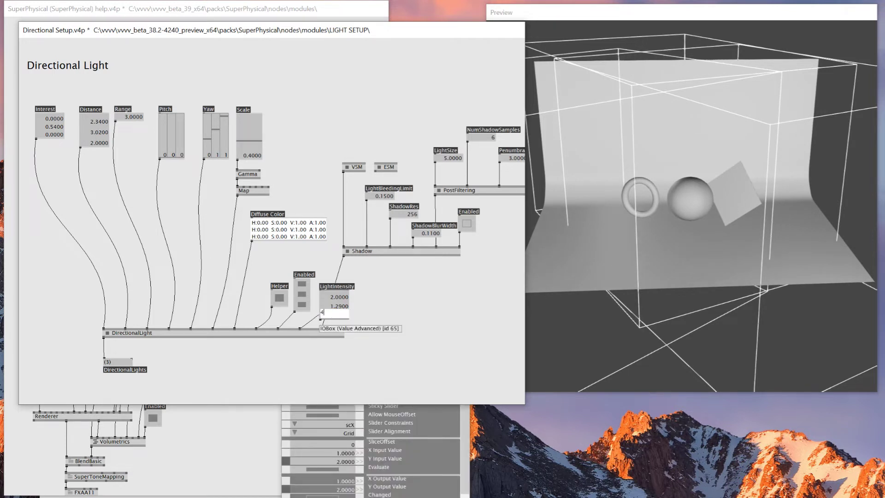
{"action": "type", "text": "4"}
{"action": "key", "text": "Return"}
{"action": "right_click_drag", "start_coordinate": [97, 142], "coordinate": [97, 135]}
- Inspect the objects' shading up close, and switch to the browser to study a high key portrait and its studio setup photo
{"action": "left_click", "coordinate": [768, 274]}
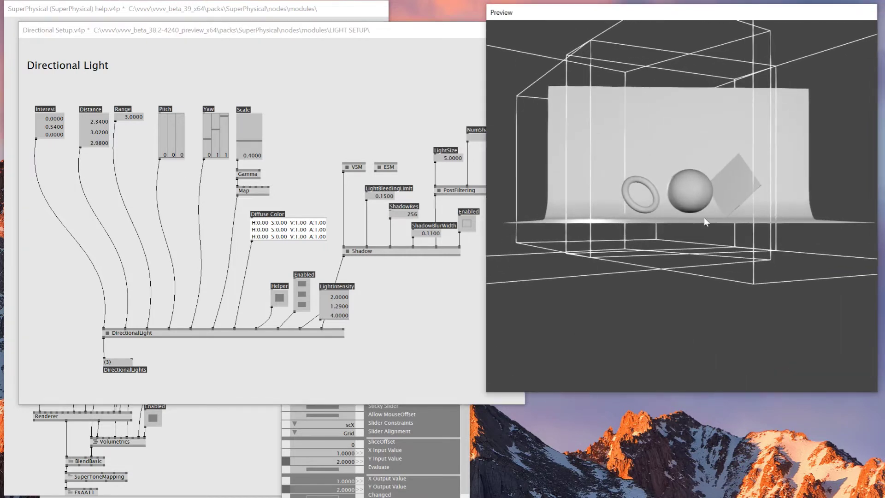
{"action": "right_click_drag", "start_coordinate": [703, 294], "coordinate": [693, 367]}
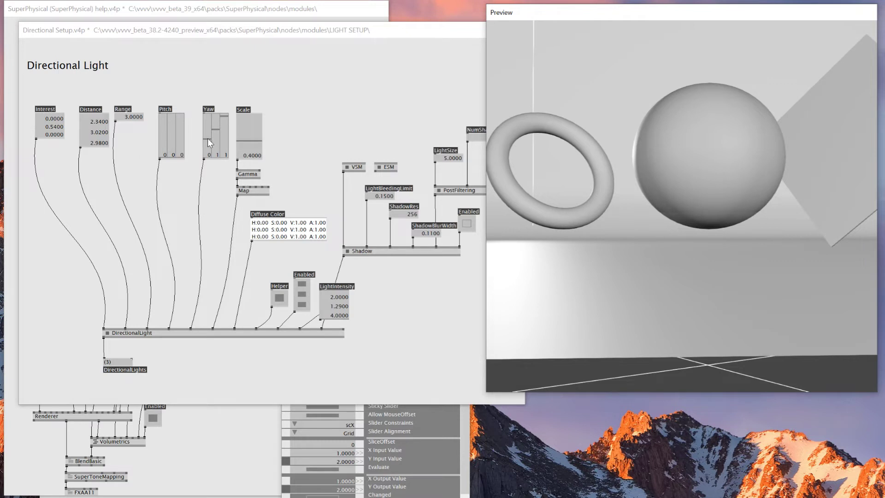
{"action": "left_click", "coordinate": [233, 123]}
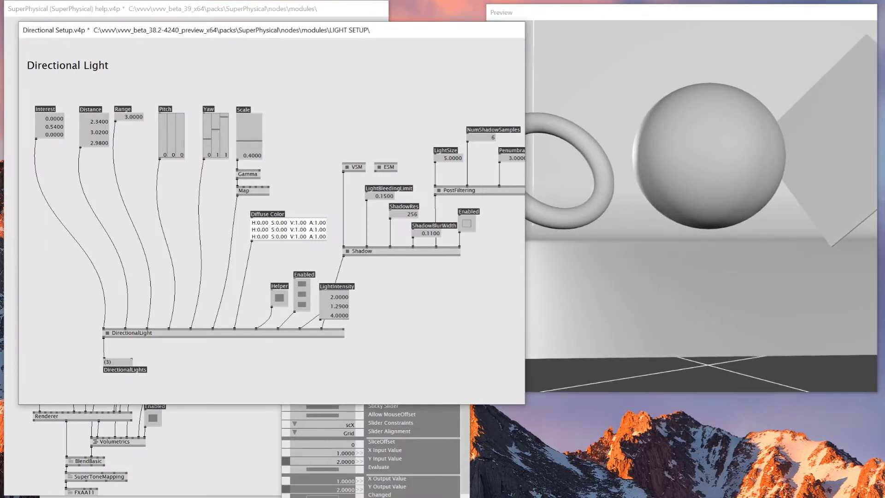
{"action": "key", "text": "alt+Tab"}
{"action": "scroll", "coordinate": [202, 255], "scroll_direction": "down", "scroll_amount": 5}
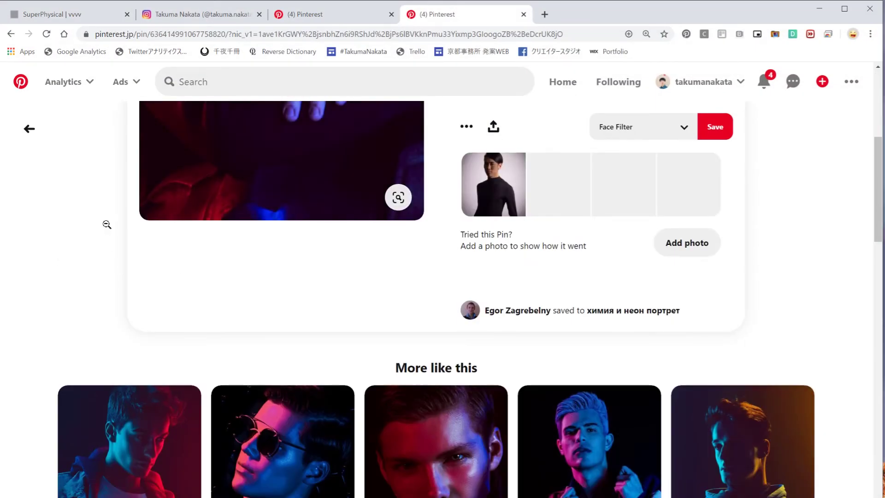
{"action": "left_click", "coordinate": [341, 21]}
{"action": "scroll", "coordinate": [590, 355], "scroll_direction": "down", "scroll_amount": 4}
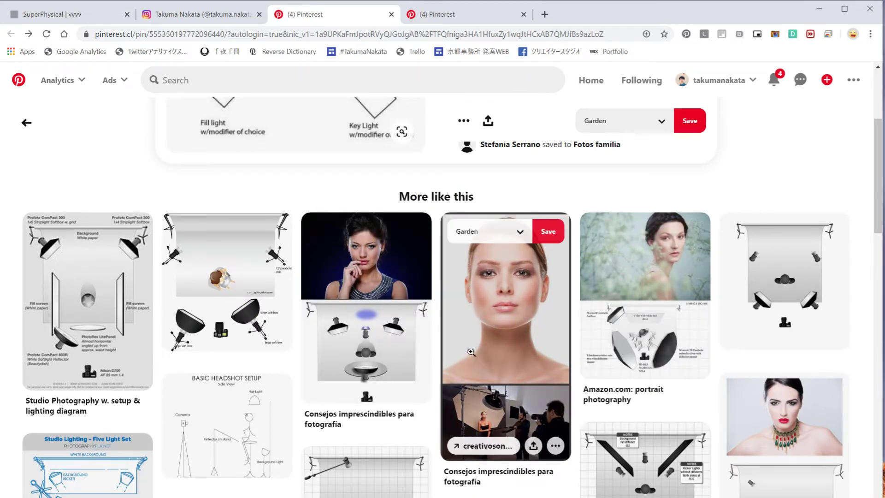
{"action": "left_click", "coordinate": [488, 311]}
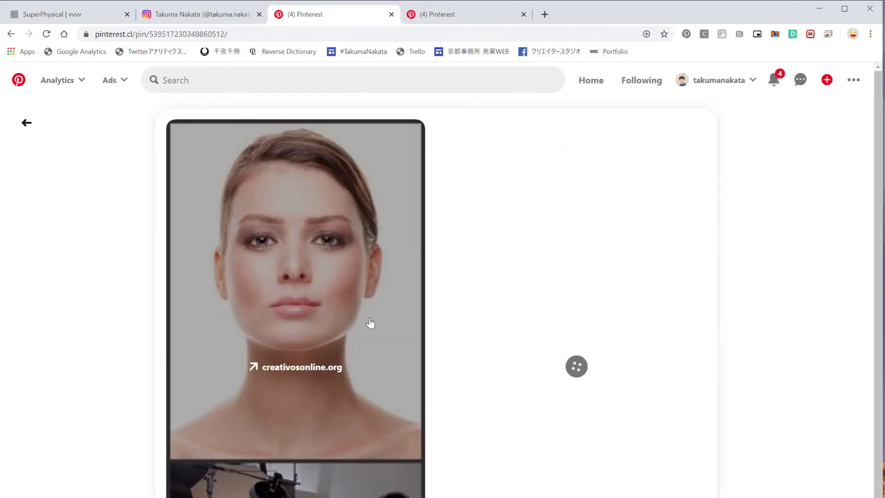
{"action": "scroll", "coordinate": [316, 465], "scroll_direction": "down", "scroll_amount": 2}
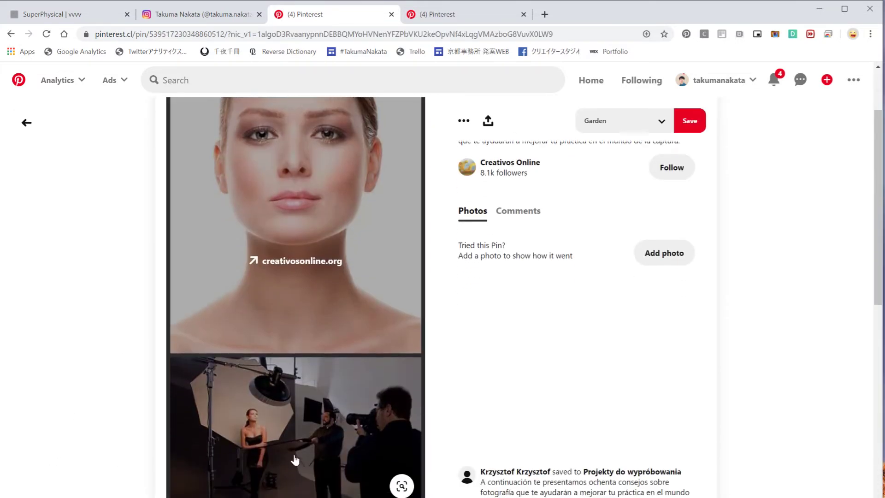
{"action": "scroll", "coordinate": [93, 358], "scroll_direction": "up", "scroll_amount": 2}
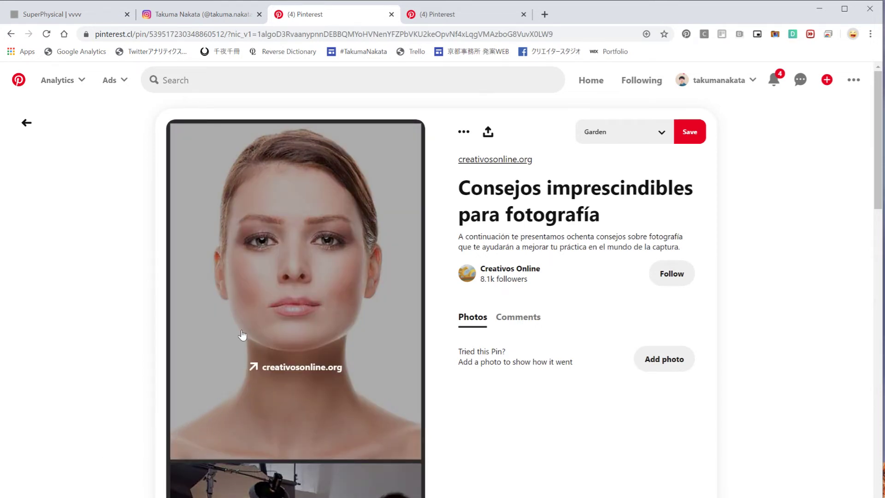
{"action": "left_click", "coordinate": [819, 8]}
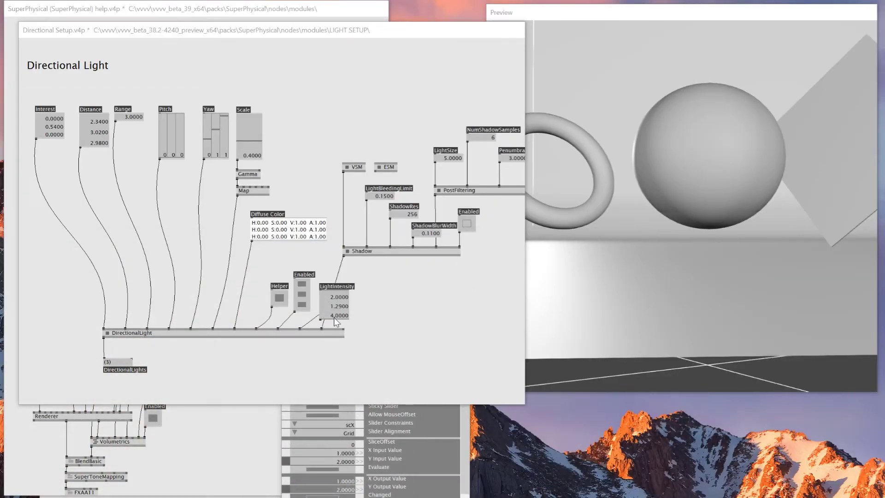
- Adjust the third light by setting its LightIntensity to 3.72 and its Distance to 9.61
{"action": "right_click_drag", "start_coordinate": [334, 316], "coordinate": [333, 277]}
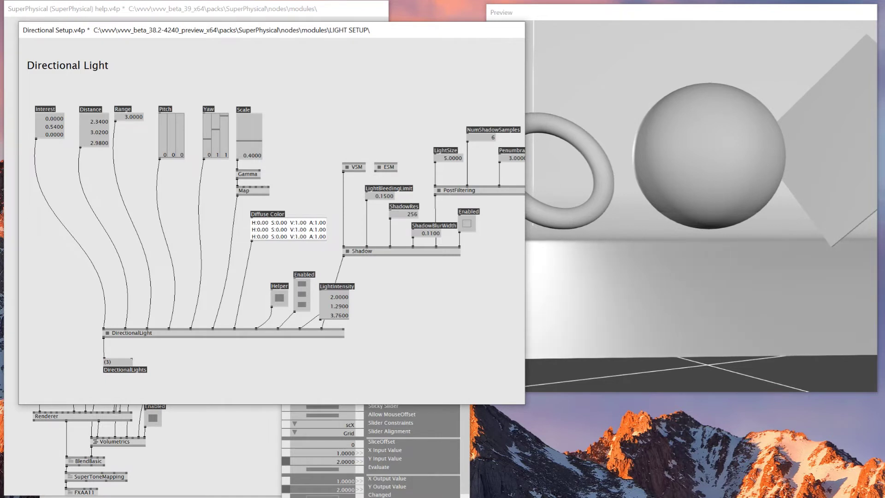
{"action": "right_click_drag", "start_coordinate": [95, 143], "coordinate": [95, 113]}
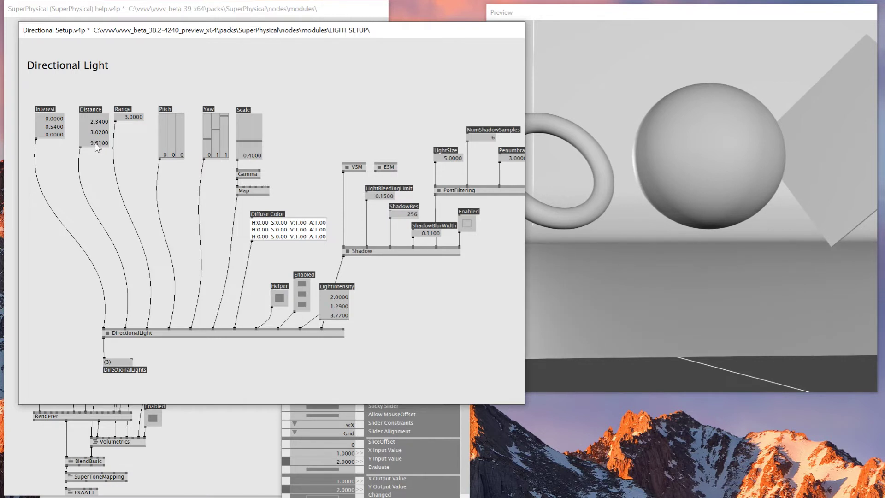
{"action": "right_click_drag", "start_coordinate": [339, 315], "coordinate": [339, 315]}
{"action": "left_click_drag", "start_coordinate": [586, 286], "coordinate": [660, 255]}
{"action": "right_click_drag", "start_coordinate": [660, 255], "coordinate": [678, 215]}
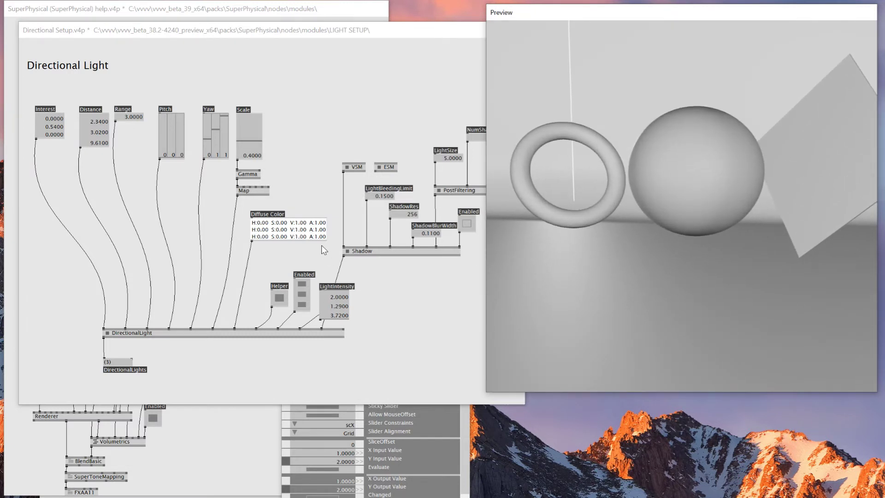
- Compare each directional light's contribution by isolating the three lights through their Enabled toggles, ending with all three enabled
{"action": "left_click", "coordinate": [305, 283]}
{"action": "right_click", "coordinate": [302, 284]}
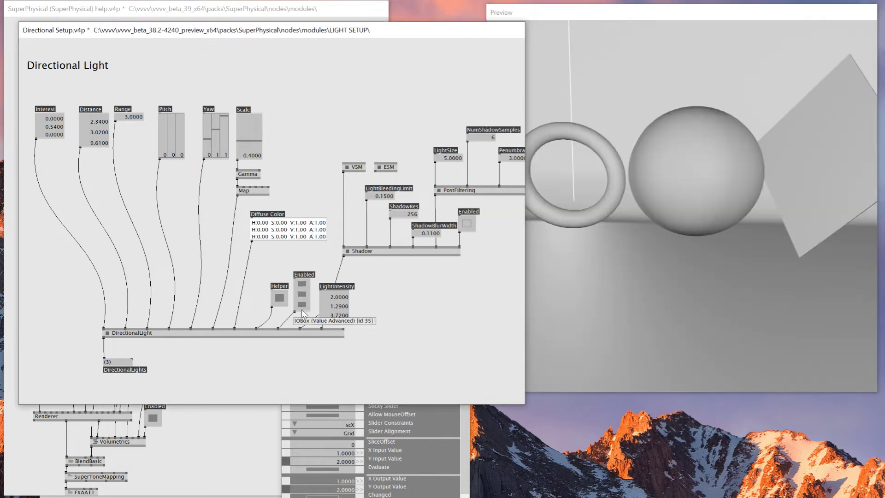
{"action": "right_click", "coordinate": [302, 304]}
{"action": "right_click", "coordinate": [302, 294]}
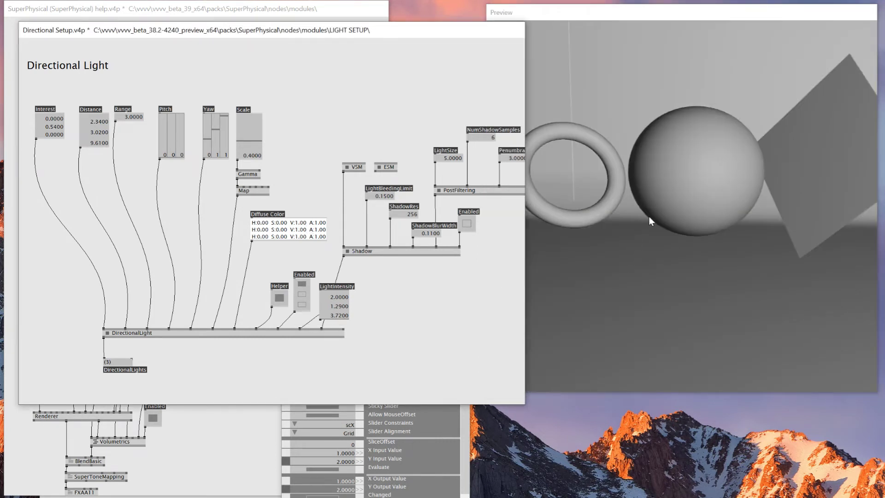
{"action": "left_click", "coordinate": [301, 295]}
{"action": "left_click", "coordinate": [300, 283]}
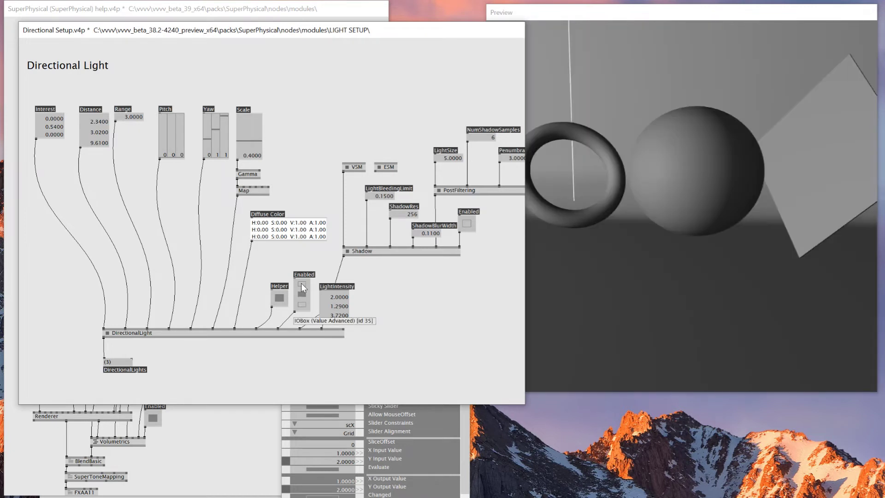
{"action": "left_click", "coordinate": [302, 294]}
{"action": "left_click", "coordinate": [302, 304]}
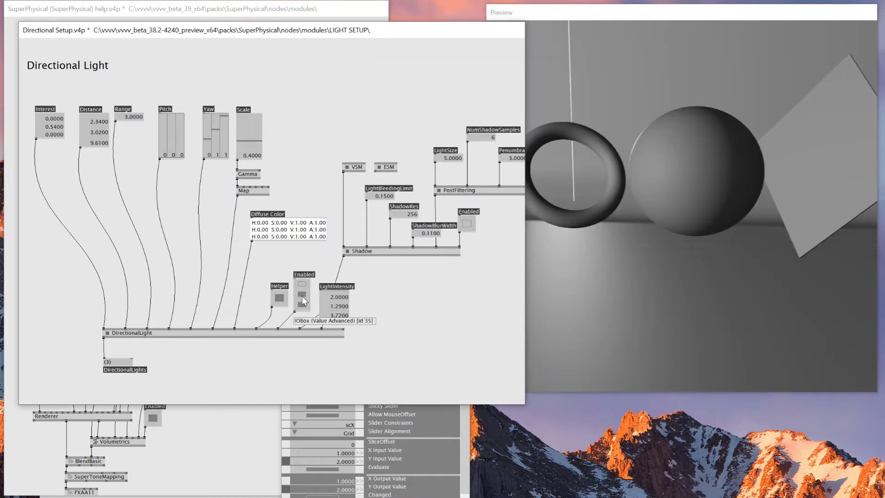
{"action": "left_click", "coordinate": [585, 209]}
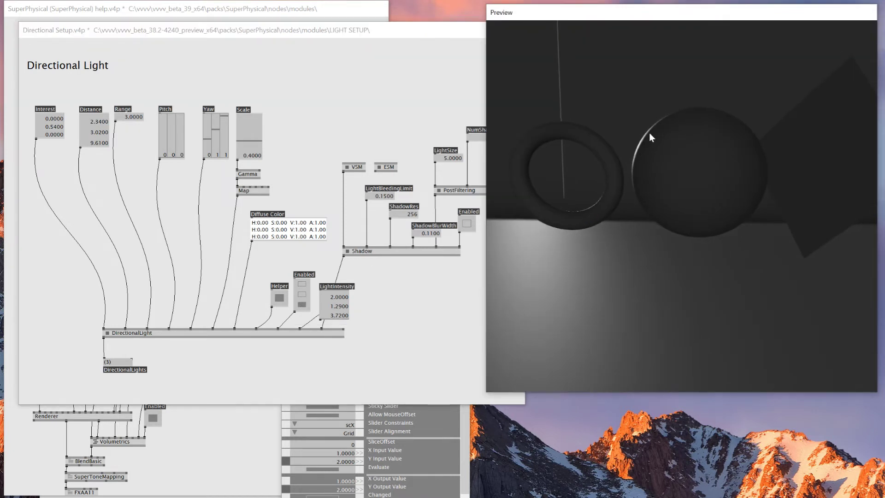
{"action": "right_click", "coordinate": [300, 293]}
{"action": "right_click", "coordinate": [300, 282]}
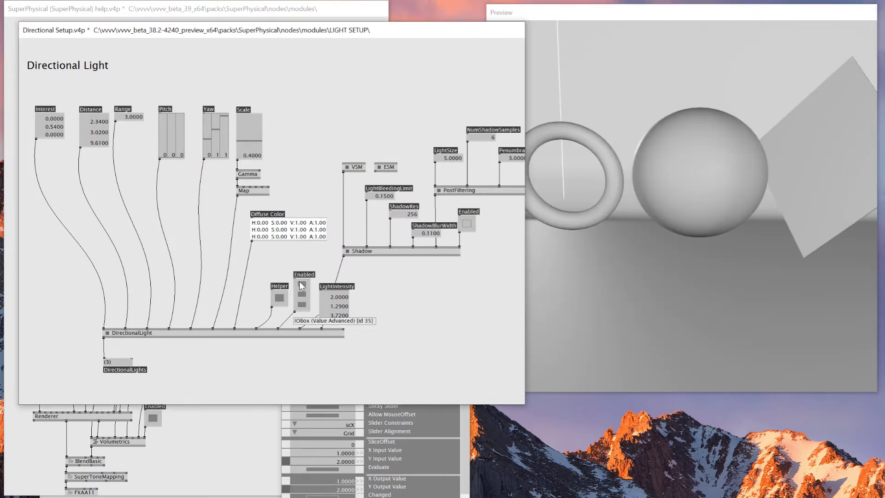
- Set the first light's Diffuse Color to red (H 0.00, S 1.00, V 0.96) and the second's to blue-violet (H 0.71, S 1.00, V 0.91)
{"action": "middle_click_drag", "start_coordinate": [648, 250], "coordinate": [654, 235]}
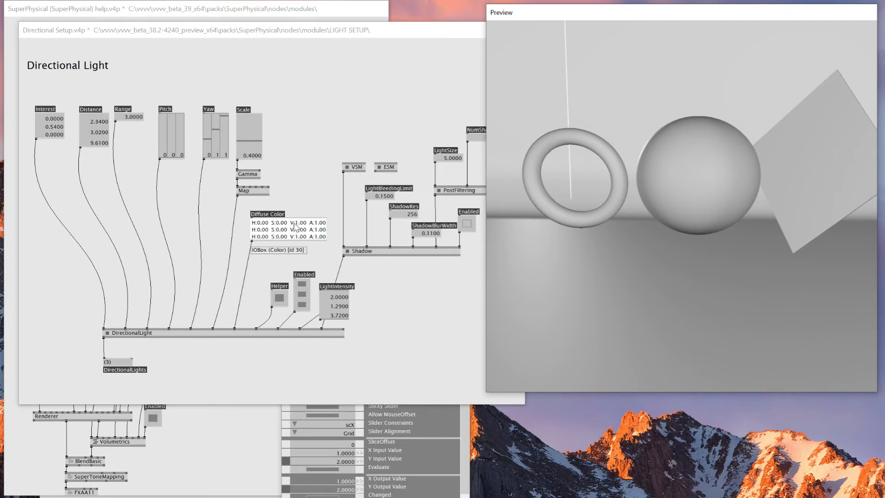
{"action": "right_click_drag", "start_coordinate": [714, 236], "coordinate": [573, 136]}
{"action": "right_click_drag", "start_coordinate": [701, 121], "coordinate": [667, 94]}
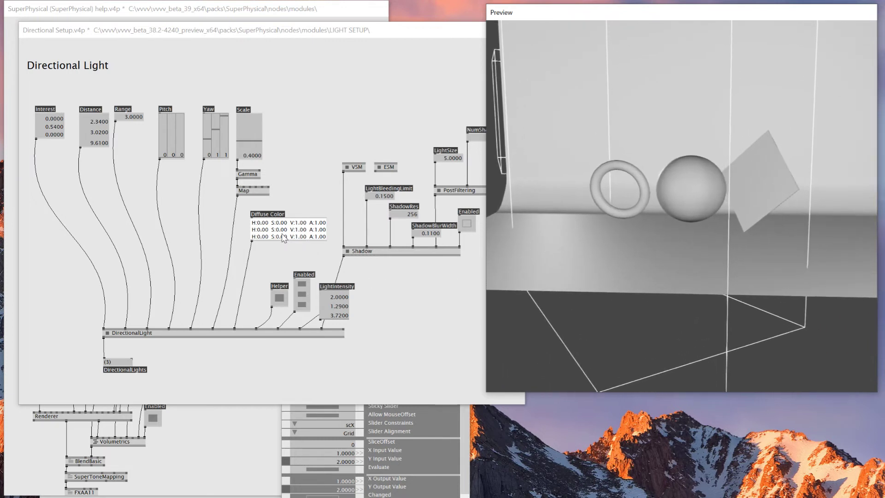
{"action": "left_click", "coordinate": [279, 228]}
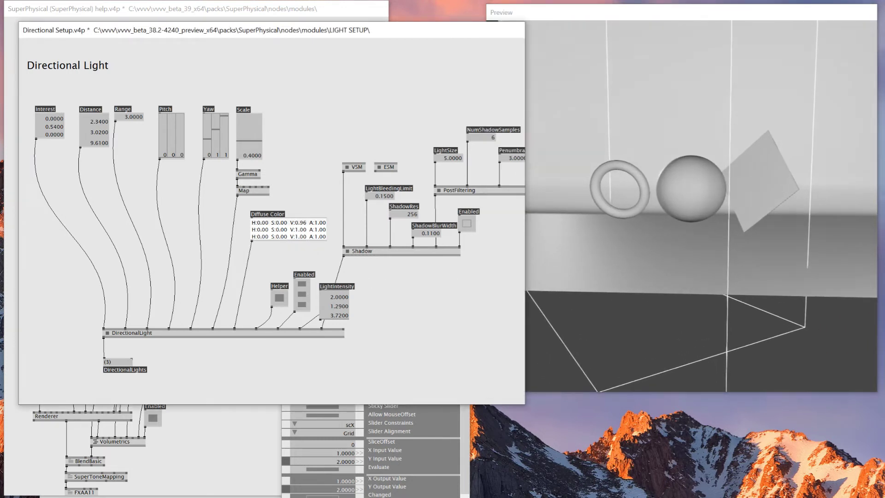
{"action": "right_click_drag", "start_coordinate": [281, 220], "coordinate": [281, 175], "text": "ctrl"}
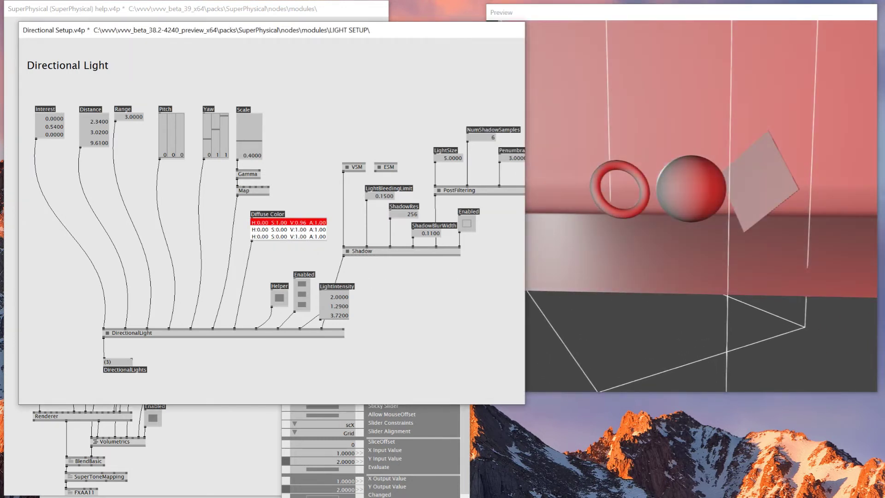
{"action": "right_click_drag", "start_coordinate": [281, 228], "coordinate": [437, 198], "text": "ctrl"}
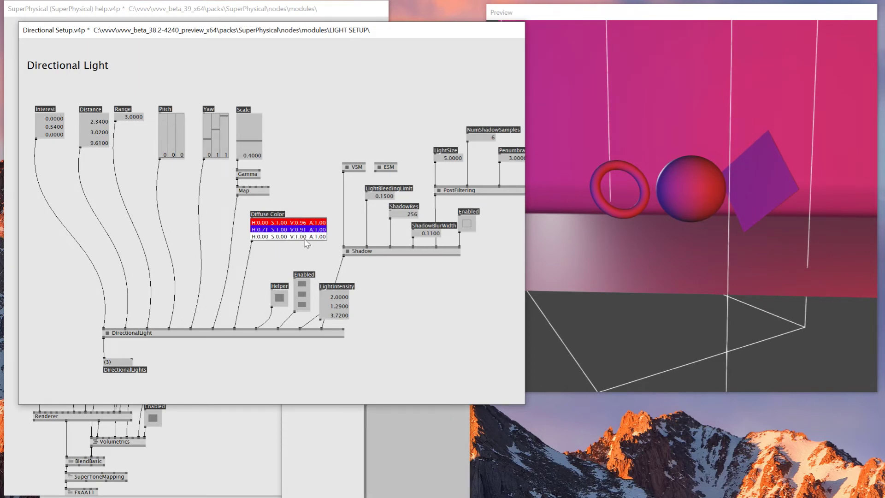
- Inspect the coloured shading up close, and switch to the browser to study the red and blue lit portrait on Pinterest
{"action": "mouse_move", "coordinate": [717, 182]}
{"action": "right_mouse_down"}
{"action": "mouse_move", "coordinate": [758, 256]}
{"action": "mouse_move", "coordinate": [697, 190]}
{"action": "mouse_move", "coordinate": [711, 183]}
{"action": "right_mouse_up"}
{"action": "scroll", "coordinate": [708, 179], "scroll_direction": "up", "scroll_amount": 5}
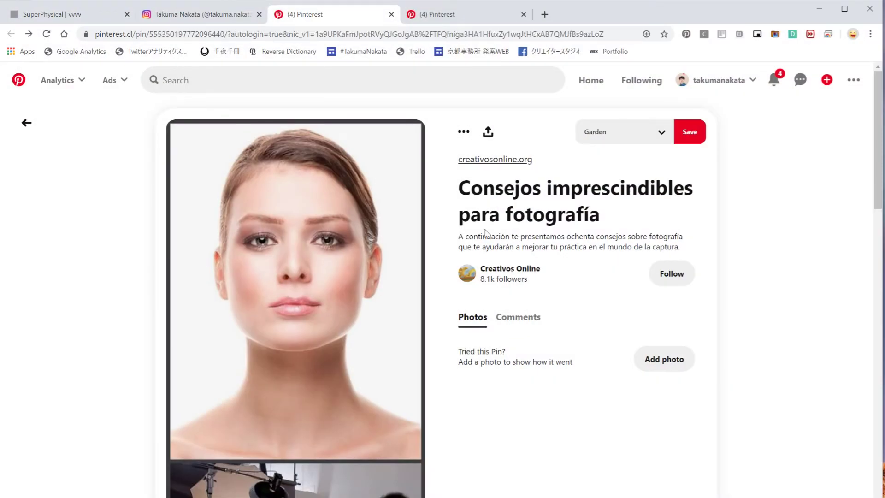
{"action": "scroll", "coordinate": [502, 212], "scroll_direction": "down", "scroll_amount": 8}
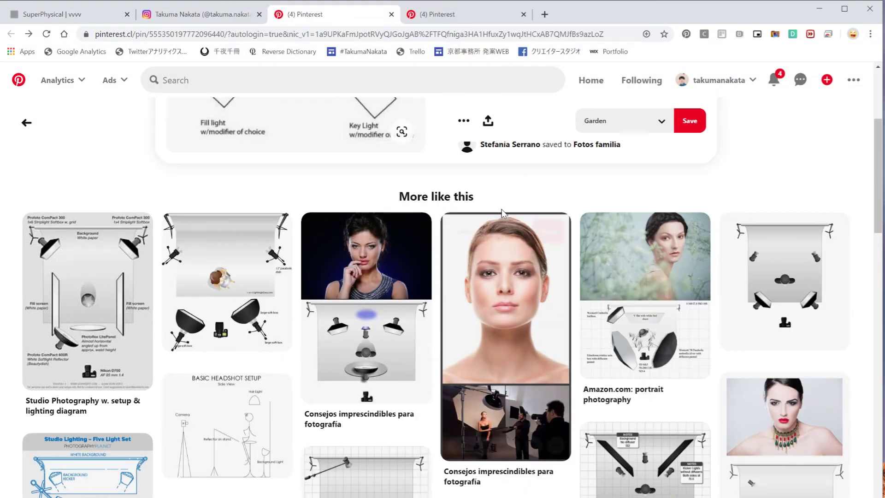
{"action": "left_click", "coordinate": [450, 14]}
{"action": "scroll", "coordinate": [271, 447], "scroll_direction": "up", "scroll_amount": 6}
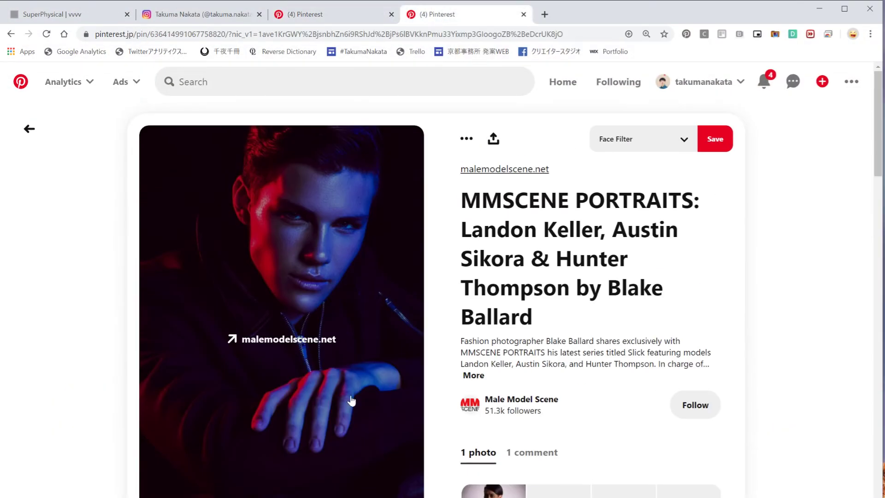
{"action": "left_click", "coordinate": [818, 8]}
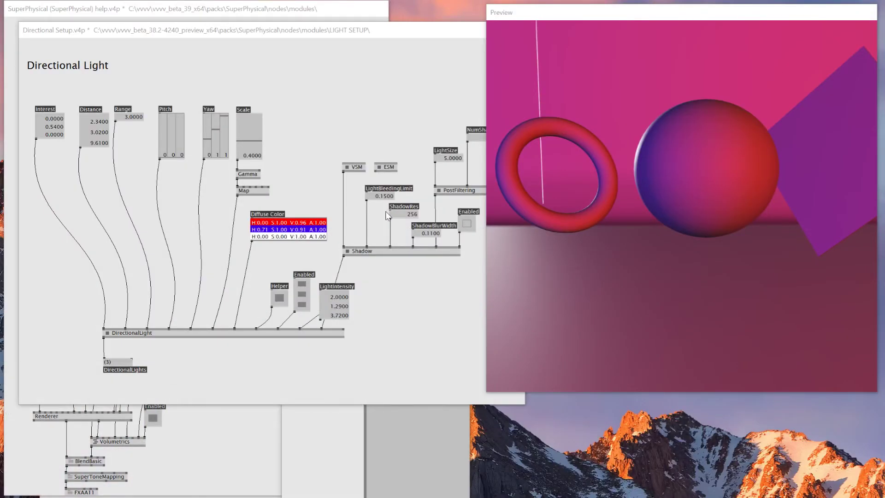
- Change the first light's Diffuse Color to violet (H 0.75, V 1.00) and the second light's to orange (H 0.05, V 0.91)
{"action": "mouse_move", "coordinate": [289, 222]}
{"action": "right_mouse_down"}
{"action": "mouse_move", "coordinate": [327, 221]}
{"action": "mouse_move", "coordinate": [291, 240]}
{"action": "mouse_move", "coordinate": [276, 228]}
{"action": "right_mouse_up"}
{"action": "left_click", "coordinate": [761, 222]}
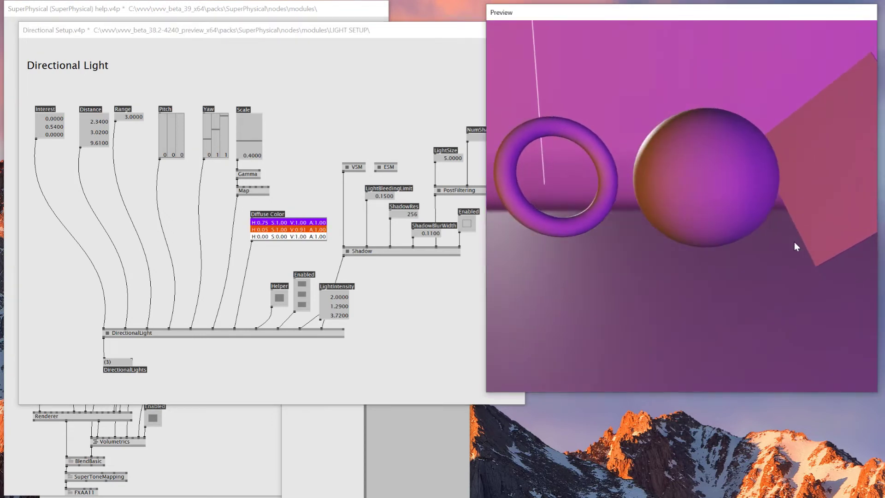
{"action": "left_click_drag", "start_coordinate": [767, 231], "coordinate": [683, 234]}
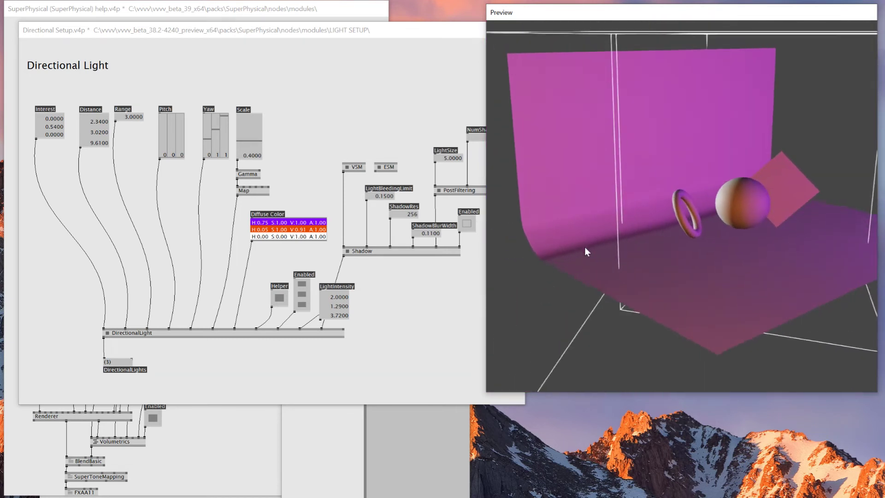
- Raise the Pitch of all three lights slightly and set the third light's LightIntensity to 0.84
{"action": "middle_click_drag", "start_coordinate": [585, 248], "coordinate": [651, 249]}
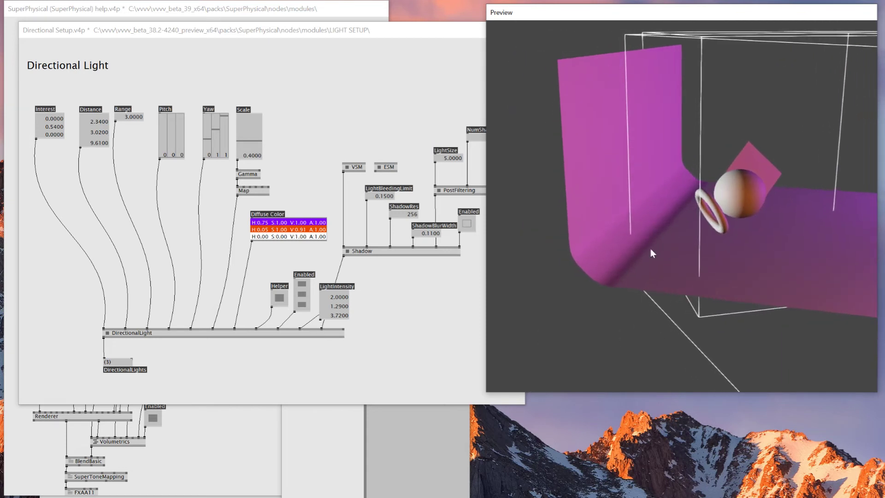
{"action": "left_click", "coordinate": [163, 139]}
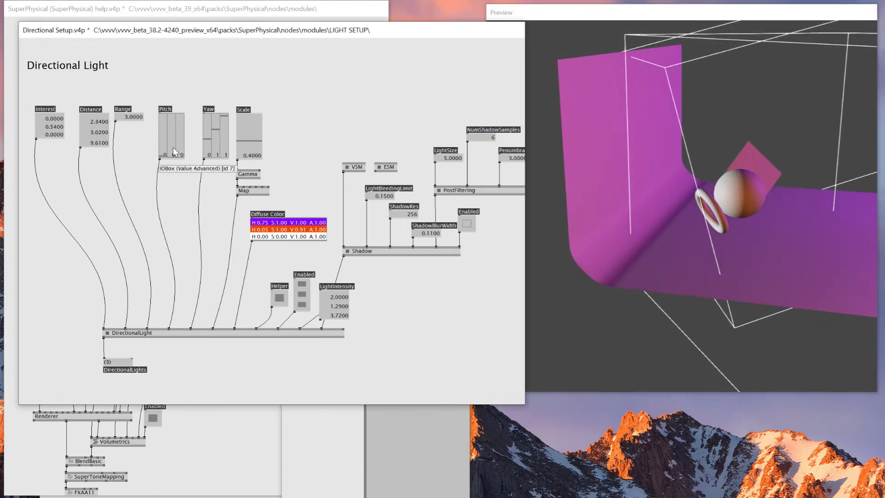
{"action": "mouse_move", "coordinate": [173, 148]}
{"action": "right_mouse_down"}
{"action": "mouse_move", "coordinate": [181, 143]}
{"action": "mouse_move", "coordinate": [181, 151]}
{"action": "right_mouse_up"}
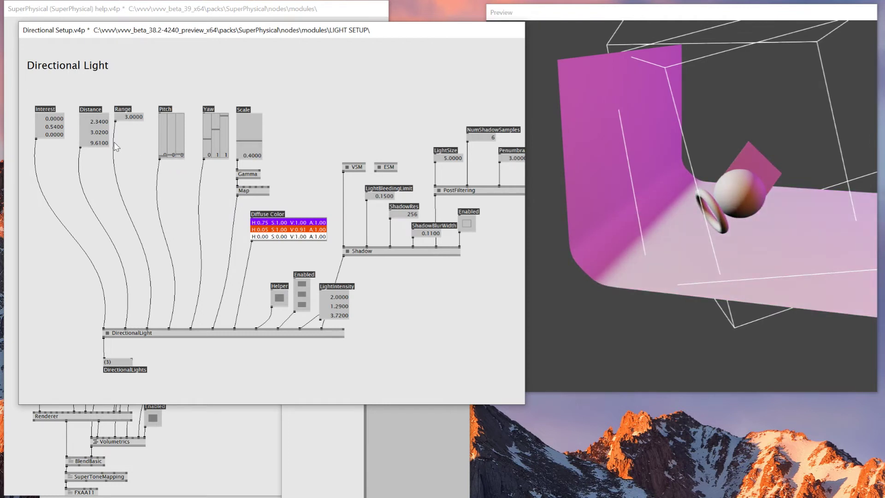
{"action": "right_click_drag", "start_coordinate": [99, 143], "coordinate": [99, 138]}
{"action": "right_click_drag", "start_coordinate": [332, 316], "coordinate": [332, 315]}
- Set the third light's Distance to 1.53 and its LightIntensity to 1.48
{"action": "left_click_drag", "start_coordinate": [709, 218], "coordinate": [733, 246]}
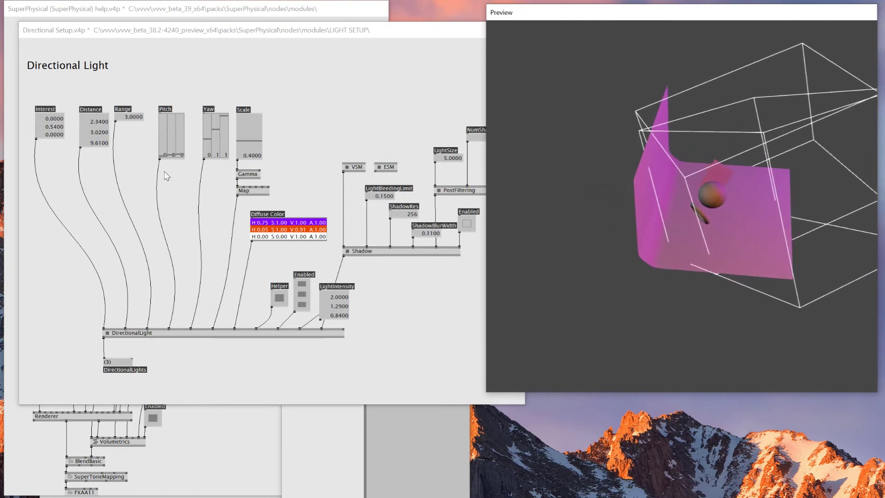
{"action": "right_click_drag", "start_coordinate": [86, 144], "coordinate": [87, 196]}
{"action": "right_click_drag", "start_coordinate": [337, 311], "coordinate": [338, 295]}
{"action": "left_click_drag", "start_coordinate": [713, 196], "coordinate": [611, 170]}
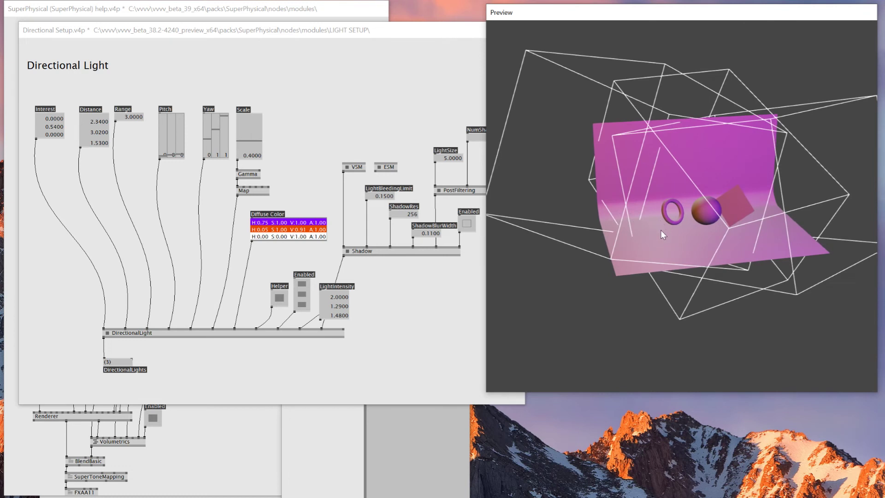
- Expand the Range box to three rows, one per light, and set the third light's Range to 1.10
{"action": "scroll", "coordinate": [659, 231], "scroll_direction": "up", "scroll_amount": 5}
{"action": "scroll", "coordinate": [661, 232], "scroll_direction": "down", "scroll_amount": 3}
{"action": "left_click_drag", "start_coordinate": [679, 231], "coordinate": [742, 207]}
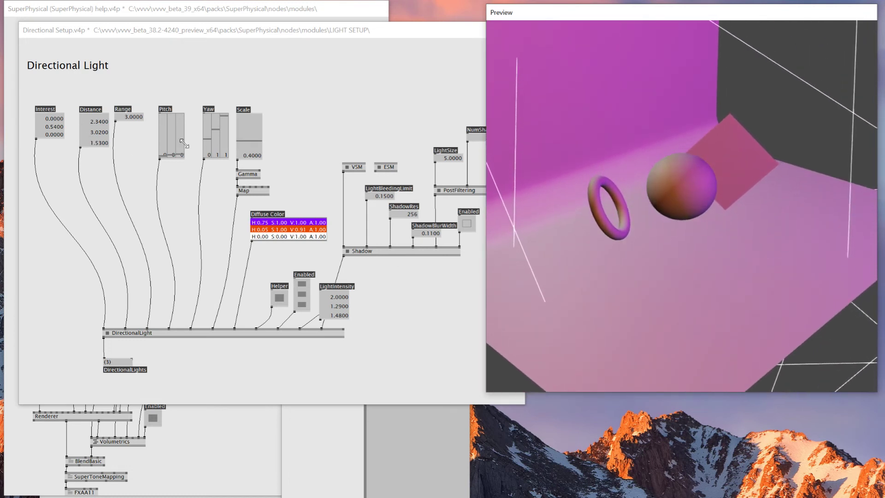
{"action": "left_click", "coordinate": [134, 117]}
{"action": "key", "text": "ctrl+i"}
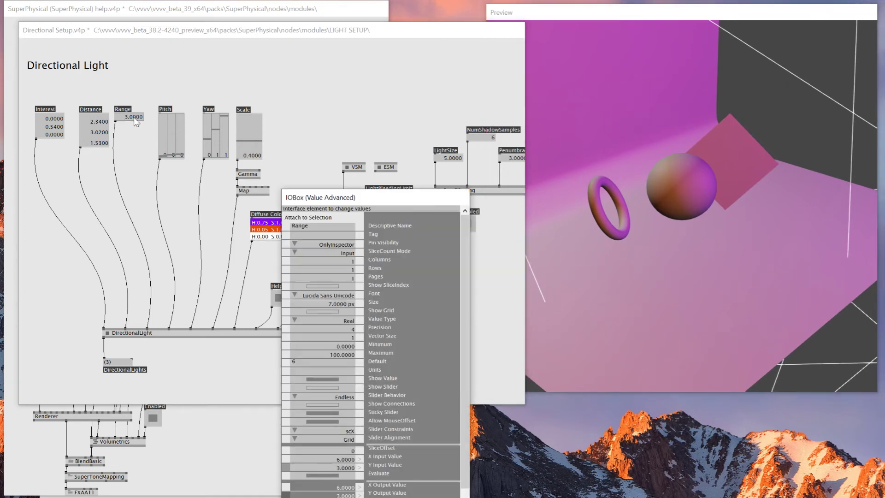
{"action": "right_click", "coordinate": [344, 270]}
{"action": "type", "text": "3"}
{"action": "key", "text": "Return"}
{"action": "left_click", "coordinate": [173, 163]}
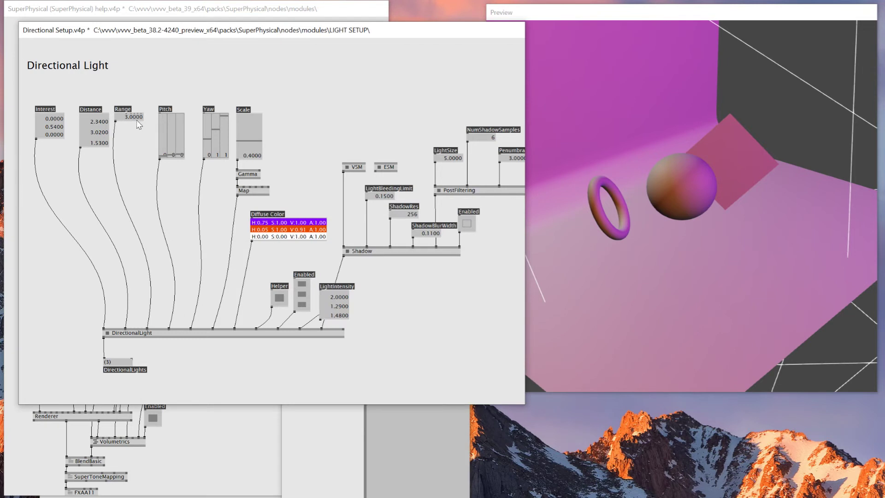
{"action": "left_click_drag", "start_coordinate": [133, 117], "coordinate": [137, 141]}
{"action": "right_click_drag", "start_coordinate": [136, 142], "coordinate": [136, 230]}
- Set the third light's Range to 0.15 and its Distance to 0.51
{"action": "right_click_drag", "start_coordinate": [767, 245], "coordinate": [711, 88]}
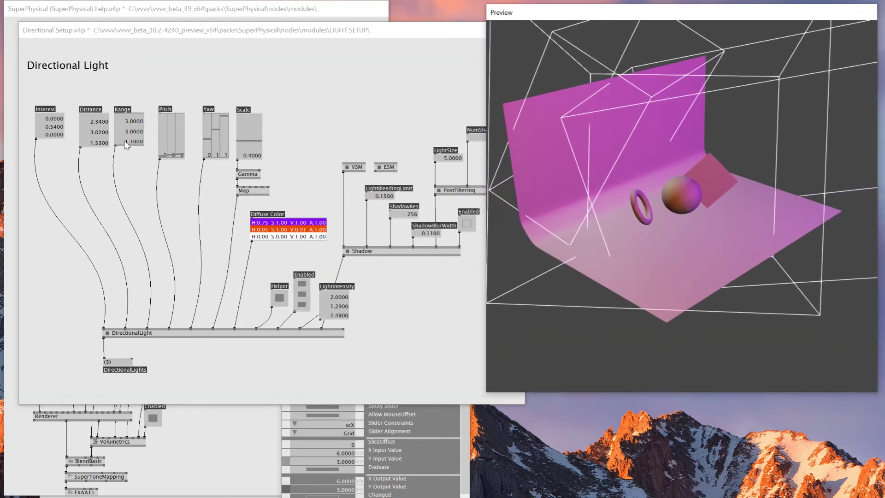
{"action": "right_click_drag", "start_coordinate": [125, 141], "coordinate": [125, 172]}
{"action": "mouse_move", "coordinate": [96, 144]}
{"action": "right_mouse_down"}
{"action": "mouse_move", "coordinate": [95, 133]}
{"action": "mouse_move", "coordinate": [96, 195]}
{"action": "mouse_move", "coordinate": [118, 141]}
{"action": "mouse_move", "coordinate": [119, 152]}
{"action": "mouse_move", "coordinate": [96, 141]}
{"action": "right_mouse_up"}
{"action": "left_click", "coordinate": [640, 173]}
{"action": "key", "text": "r"}
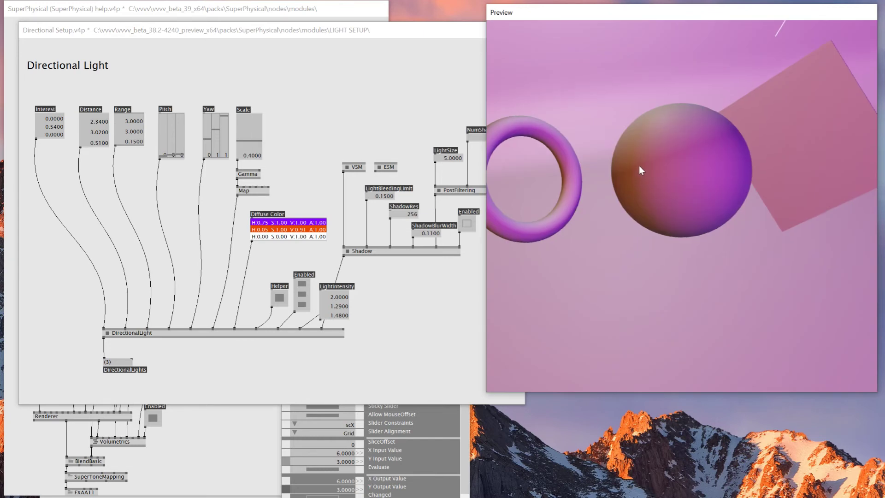
- Set the three LightIntensity values to 3.22, 2.03 and 1.28
{"action": "right_click_drag", "start_coordinate": [637, 159], "coordinate": [600, 175]}
{"action": "right_click_drag", "start_coordinate": [701, 239], "coordinate": [781, 216]}
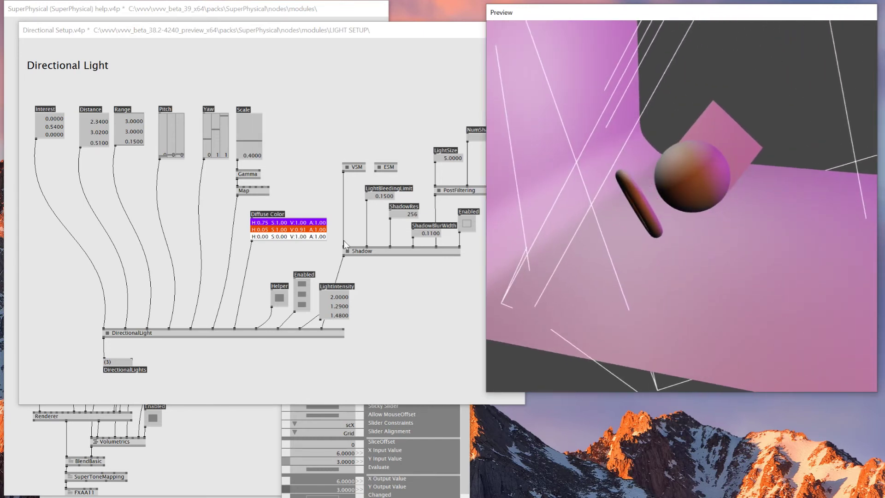
{"action": "right_click_drag", "start_coordinate": [341, 315], "coordinate": [340, 226]}
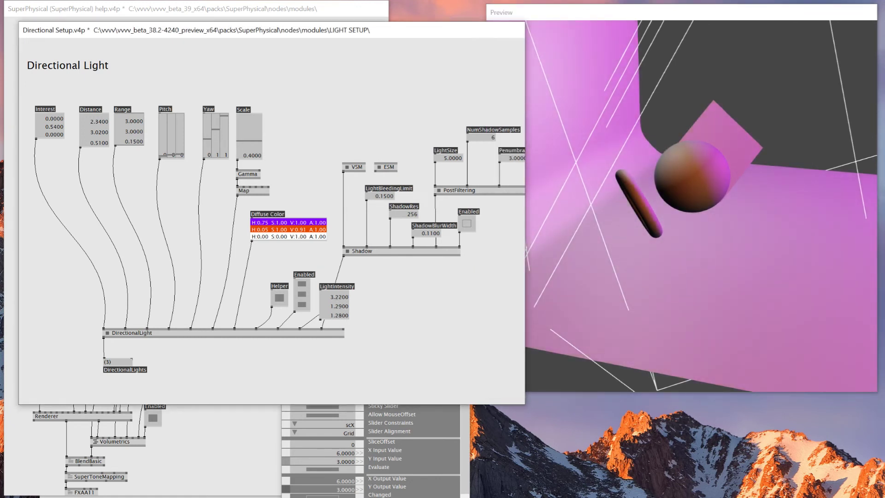
{"action": "right_click_drag", "start_coordinate": [338, 306], "coordinate": [338, 277]}
- Increase the three LightIntensity values to 4.25, 2.68 and 2.51
{"action": "left_click_drag", "start_coordinate": [704, 242], "coordinate": [598, 208]}
{"action": "right_click_drag", "start_coordinate": [599, 208], "coordinate": [664, 219]}
{"action": "left_click_drag", "start_coordinate": [664, 220], "coordinate": [613, 152]}
{"action": "left_click_drag", "start_coordinate": [678, 188], "coordinate": [671, 152]}
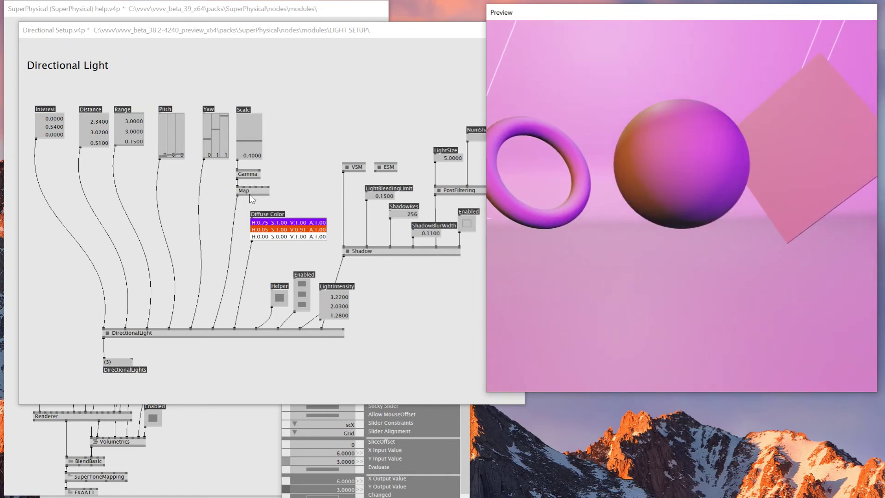
{"action": "right_click_drag", "start_coordinate": [335, 296], "coordinate": [333, 314]}
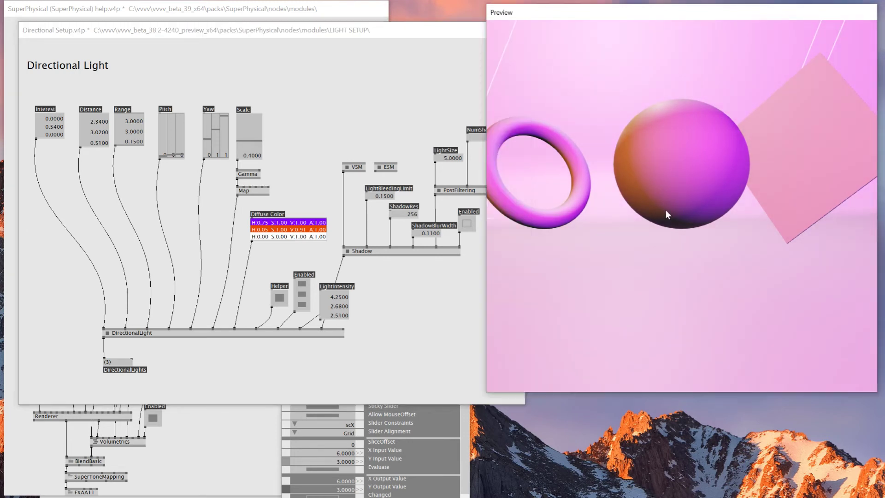
- Fine-tune the Pitch of the first two lights and change the second light's Diffuse Color to yellow (H 0.17, V 0.99)
{"action": "left_click_drag", "start_coordinate": [666, 208], "coordinate": [682, 241]}
{"action": "mouse_move", "coordinate": [248, 137]}
{"action": "right_mouse_down"}
{"action": "mouse_move", "coordinate": [248, 120]}
{"action": "mouse_move", "coordinate": [247, 145]}
{"action": "right_mouse_up"}
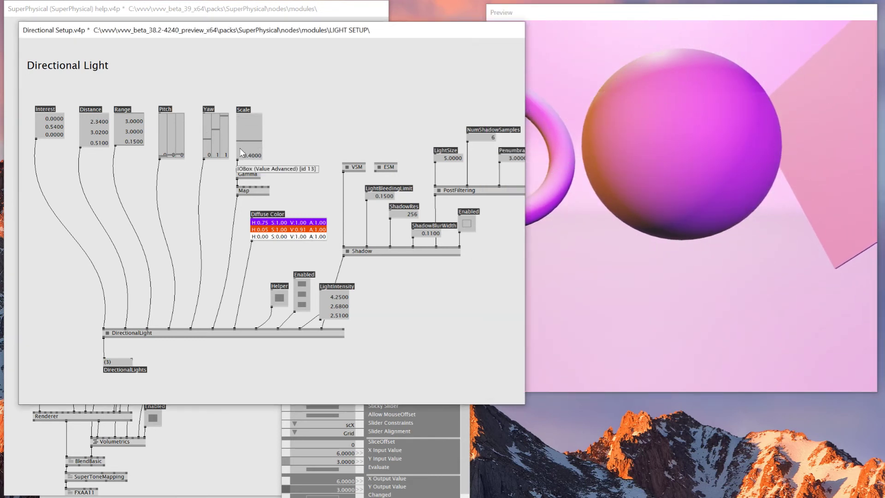
{"action": "mouse_move", "coordinate": [161, 153]}
{"action": "right_mouse_down"}
{"action": "mouse_move", "coordinate": [161, 146]}
{"action": "mouse_move", "coordinate": [162, 156]}
{"action": "mouse_move", "coordinate": [171, 155]}
{"action": "right_mouse_up"}
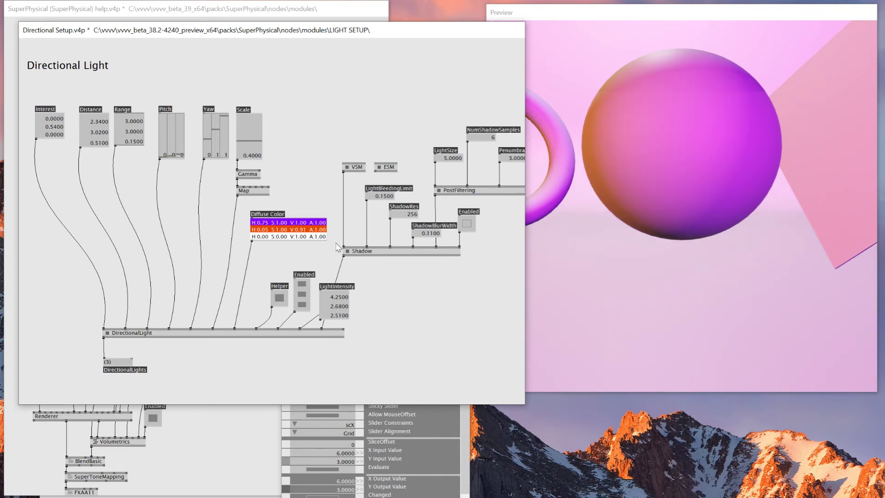
{"action": "right_click_drag", "start_coordinate": [280, 229], "coordinate": [284, 225]}
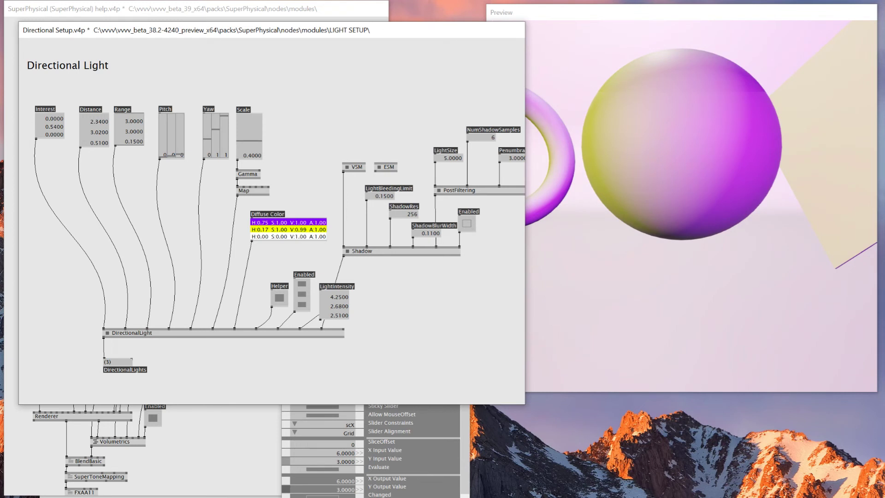
{"action": "left_click", "coordinate": [622, 242]}
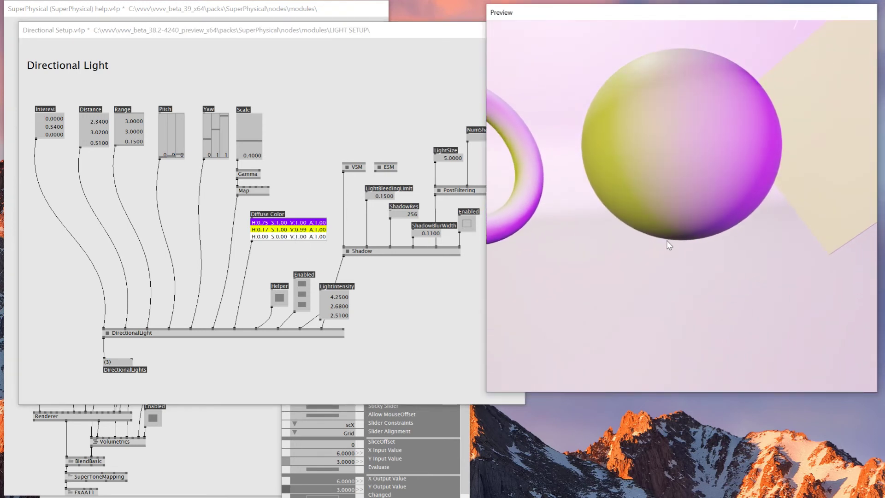
- Set the second Interest value to 0.09 and compare the scene with the second and third lights switched off and on
{"action": "right_click_drag", "start_coordinate": [59, 125], "coordinate": [58, 124]}
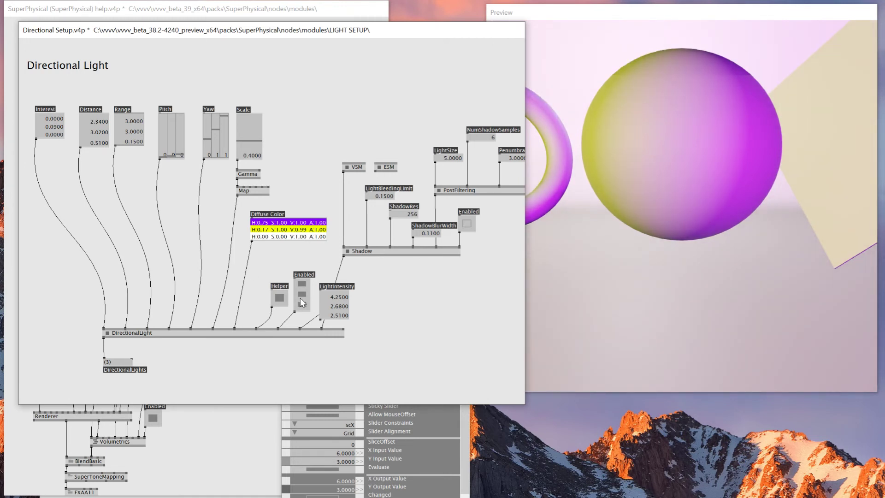
{"action": "right_click", "coordinate": [303, 294]}
{"action": "right_click", "coordinate": [299, 304]}
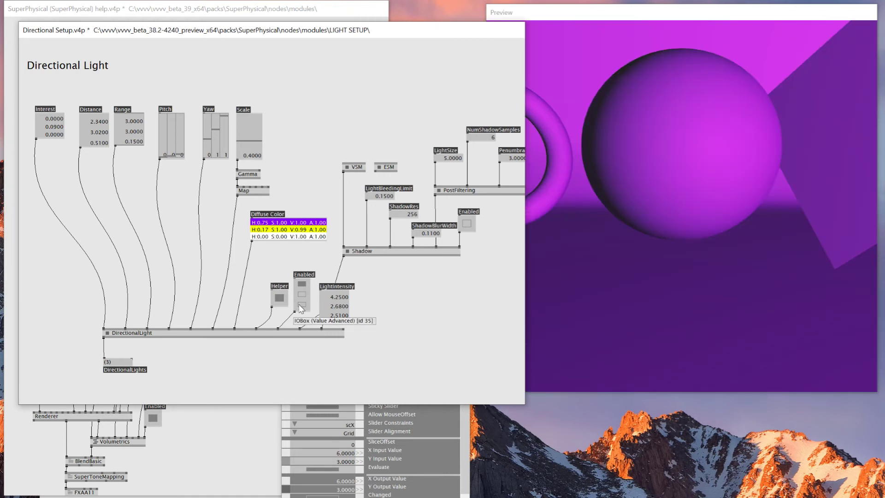
{"action": "left_click", "coordinate": [302, 305]}
{"action": "left_click", "coordinate": [302, 295]}
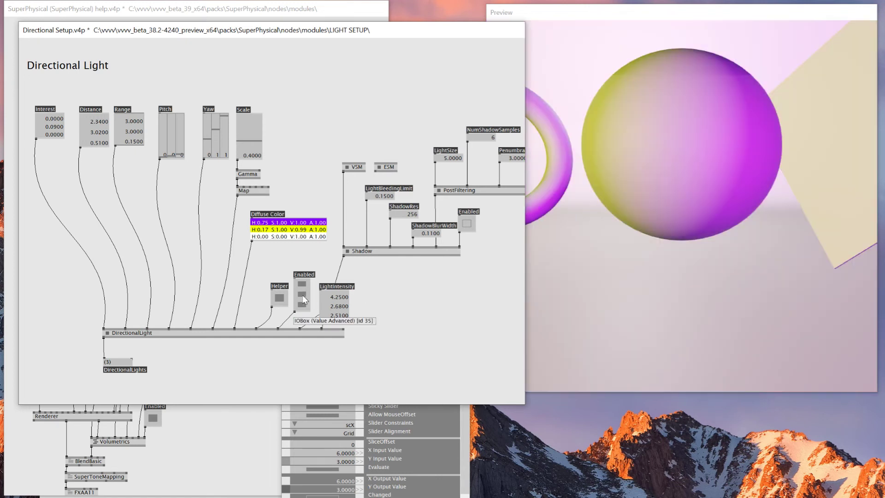
{"action": "left_click", "coordinate": [529, 283]}
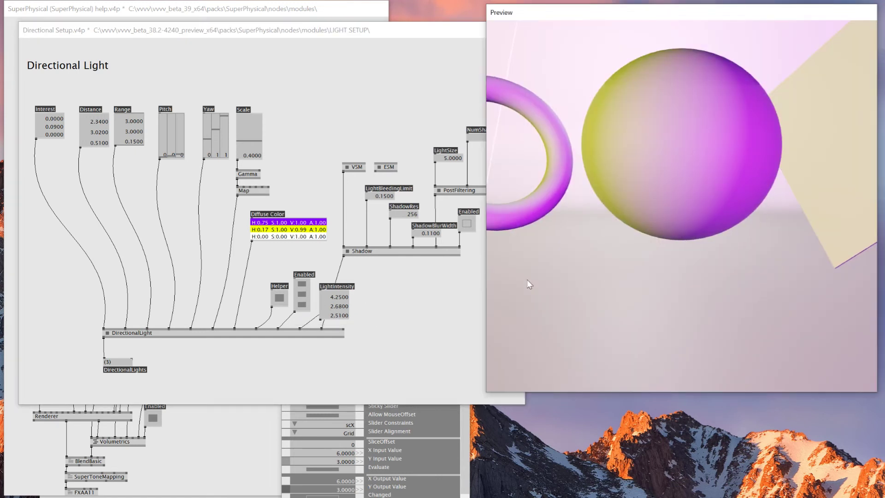
{"action": "left_click", "coordinate": [302, 304]}
{"action": "left_click", "coordinate": [302, 293]}
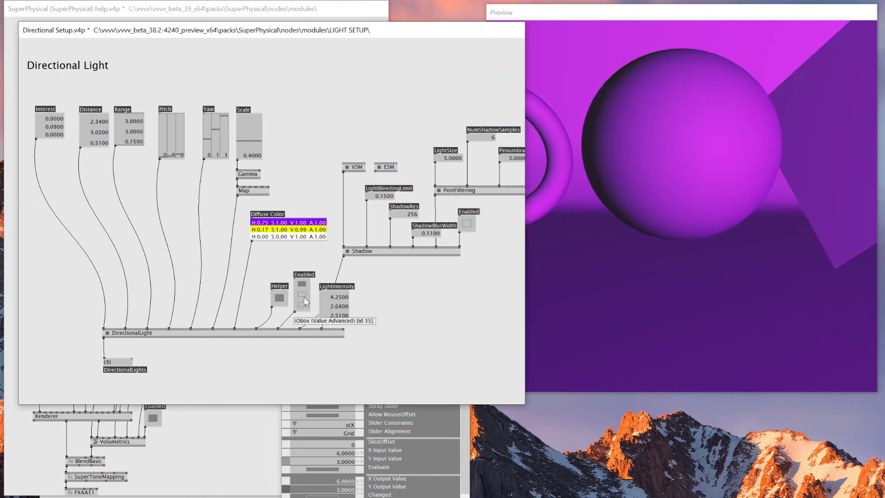
{"action": "left_click", "coordinate": [605, 241]}
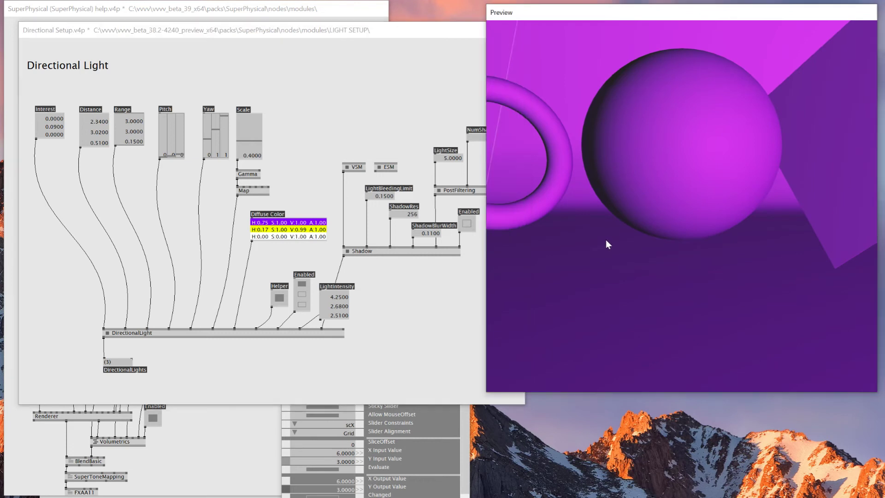
{"action": "left_click", "coordinate": [305, 293]}
{"action": "left_click", "coordinate": [301, 304]}
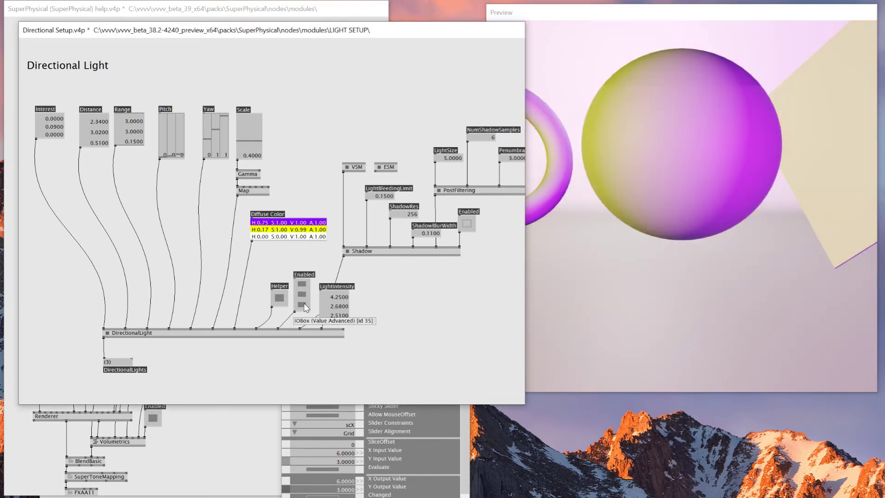
- Isolate the third light, slightly lower its Yaw, and re-enable the first two lights
{"action": "left_click", "coordinate": [302, 294]}
{"action": "left_click", "coordinate": [301, 284]}
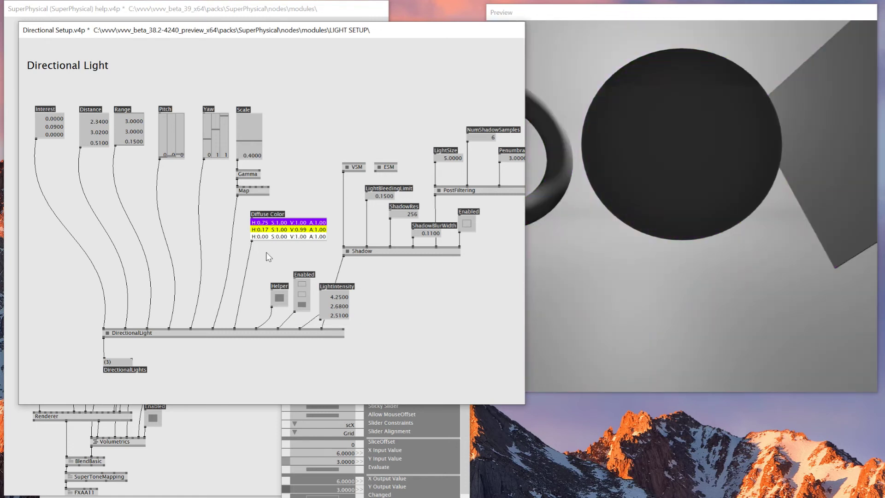
{"action": "right_click_drag", "start_coordinate": [227, 116], "coordinate": [227, 121]}
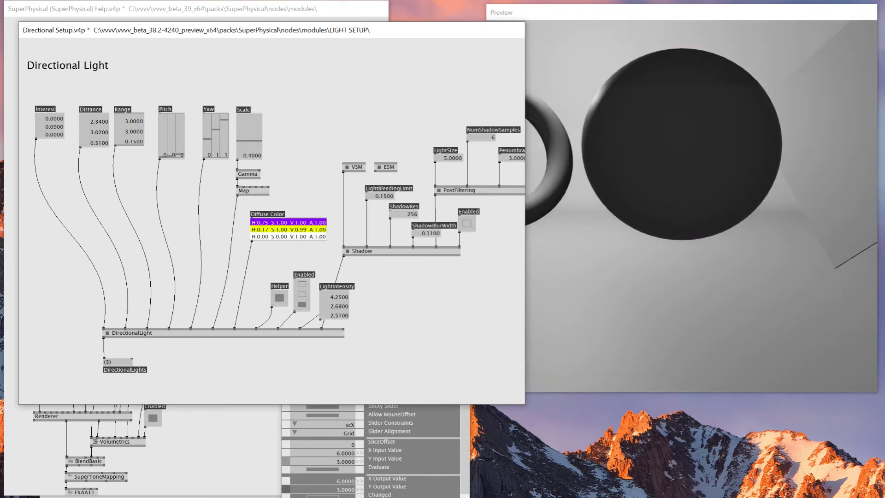
{"action": "left_click", "coordinate": [299, 292]}
{"action": "left_click", "coordinate": [300, 283]}
- Change the Diffuse Color of the first light to magenta (H 0.88) and the second light to green (H 0.33)
{"action": "left_click", "coordinate": [756, 230]}
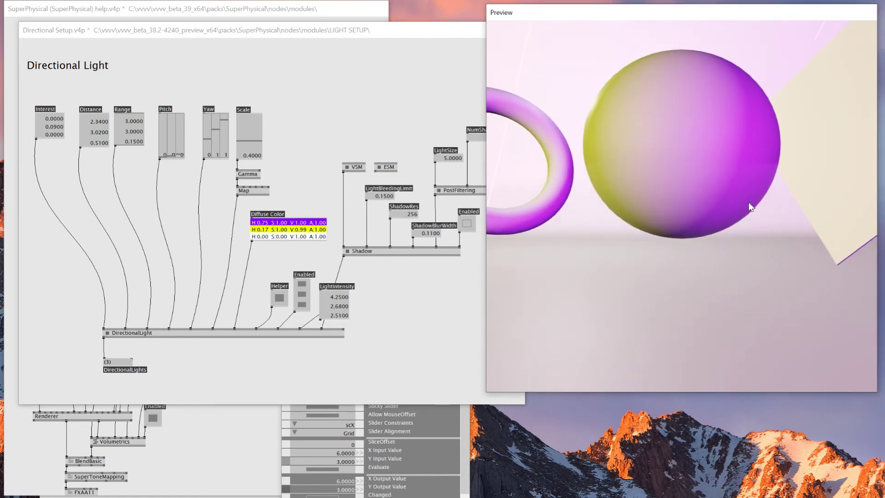
{"action": "left_click_drag", "start_coordinate": [734, 193], "coordinate": [704, 204]}
{"action": "middle_click_drag", "start_coordinate": [705, 204], "coordinate": [732, 102]}
{"action": "right_click_drag", "start_coordinate": [732, 102], "coordinate": [560, 229]}
{"action": "left_click_drag", "start_coordinate": [560, 229], "coordinate": [760, 240]}
{"action": "right_click_drag", "start_coordinate": [759, 236], "coordinate": [750, 350]}
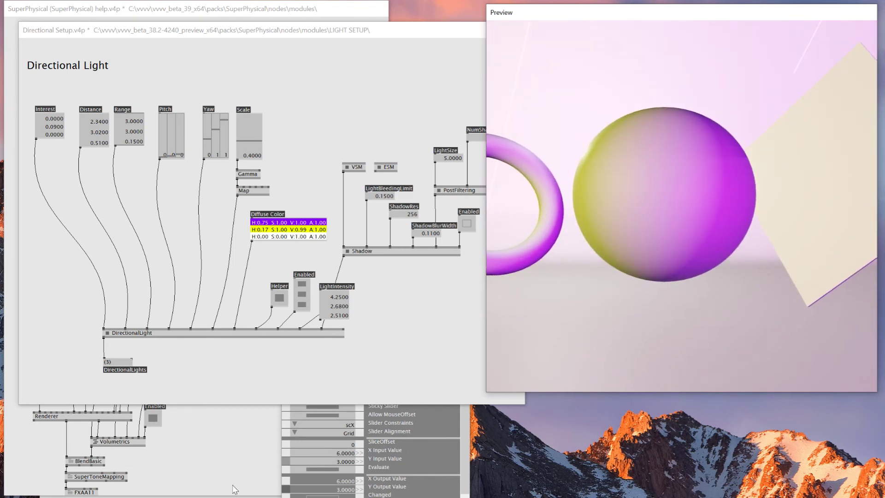
{"action": "left_click_drag", "start_coordinate": [656, 279], "coordinate": [635, 214]}
{"action": "left_click", "coordinate": [444, 294]}
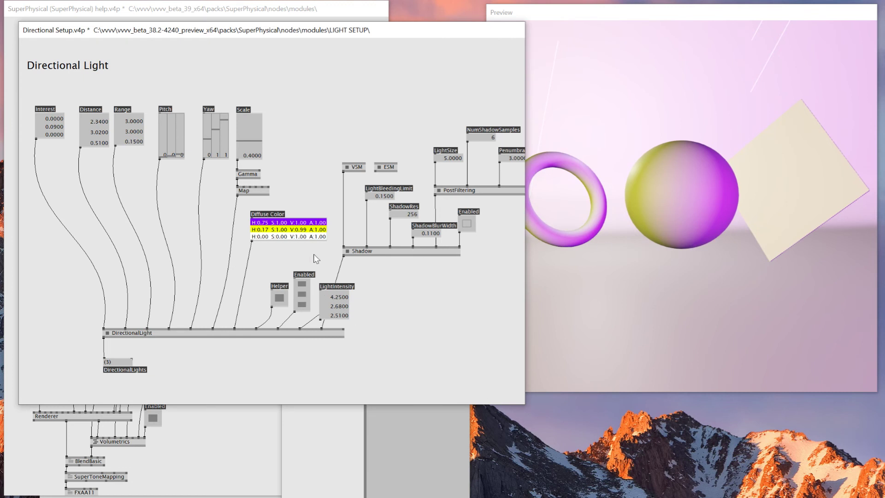
{"action": "mouse_move", "coordinate": [274, 222]}
{"action": "right_mouse_down"}
{"action": "mouse_move", "coordinate": [285, 221]}
{"action": "mouse_move", "coordinate": [269, 229]}
{"action": "mouse_move", "coordinate": [277, 229]}
{"action": "mouse_move", "coordinate": [270, 258]}
{"action": "mouse_move", "coordinate": [269, 237]}
{"action": "right_mouse_up"}
- Attach a color IOBox to the MATERIAL node in the SuperPhysical help patch and try a saturated blue (H 0.62, S 1.00, V 0.53)
{"action": "left_click", "coordinate": [178, 424]}
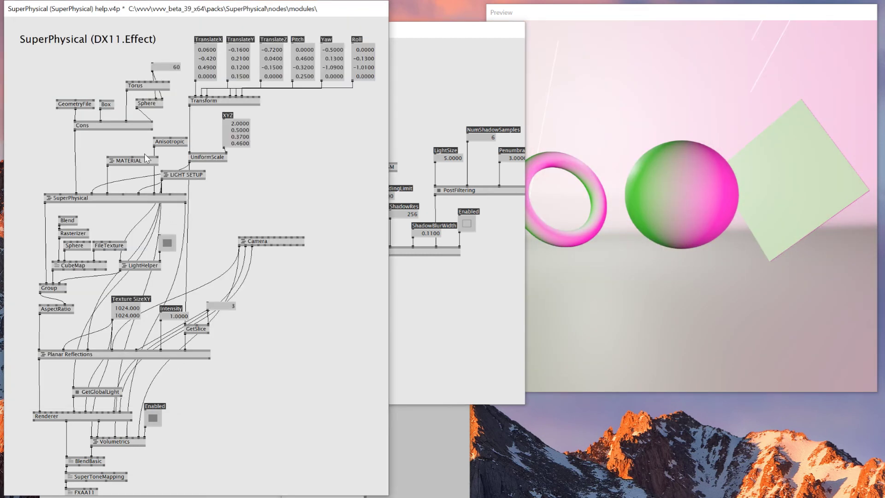
{"action": "left_click", "coordinate": [107, 157]}
{"action": "middle_click", "coordinate": [105, 127]}
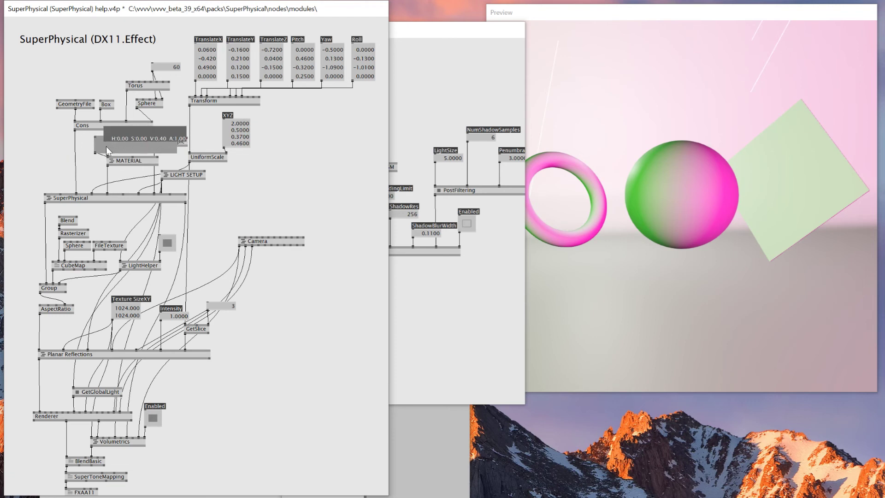
{"action": "mouse_move", "coordinate": [92, 148]}
{"action": "right_mouse_down"}
{"action": "mouse_move", "coordinate": [546, 371]}
{"action": "mouse_move", "coordinate": [92, 149]}
{"action": "right_mouse_up"}
- Set the material color to a neutral dark grey with S 0.00 and V 0.31
{"action": "right_click_drag", "start_coordinate": [816, 228], "coordinate": [825, 51]}
{"action": "left_click_drag", "start_coordinate": [825, 50], "coordinate": [684, 158]}
{"action": "key", "text": "r"}
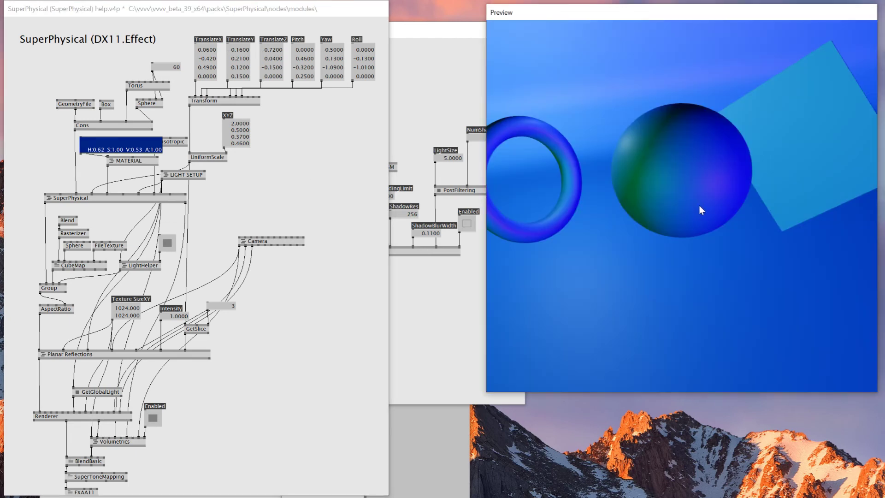
{"action": "right_click_drag", "start_coordinate": [120, 149], "coordinate": [123, 187]}
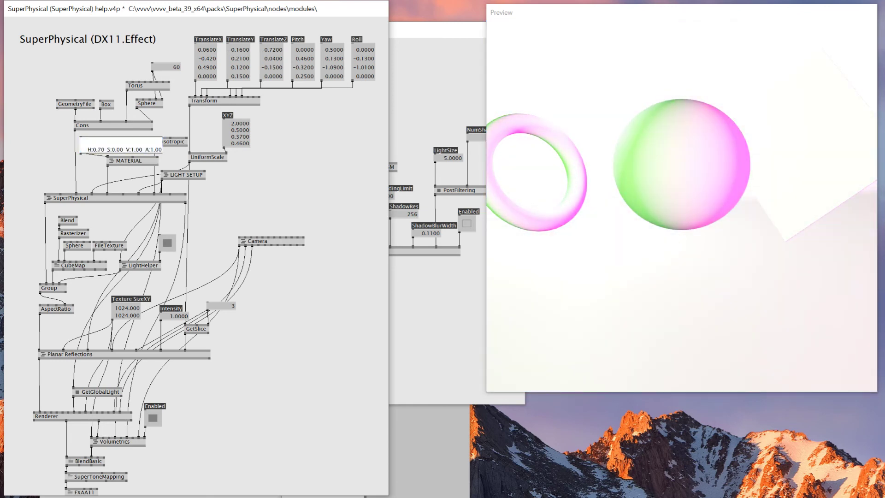
{"action": "right_click_drag", "start_coordinate": [120, 150], "coordinate": [120, 149]}
- Enable the Shadow node in the Directional Setup patch and view the scene from another camera position
{"action": "left_click", "coordinate": [439, 315]}
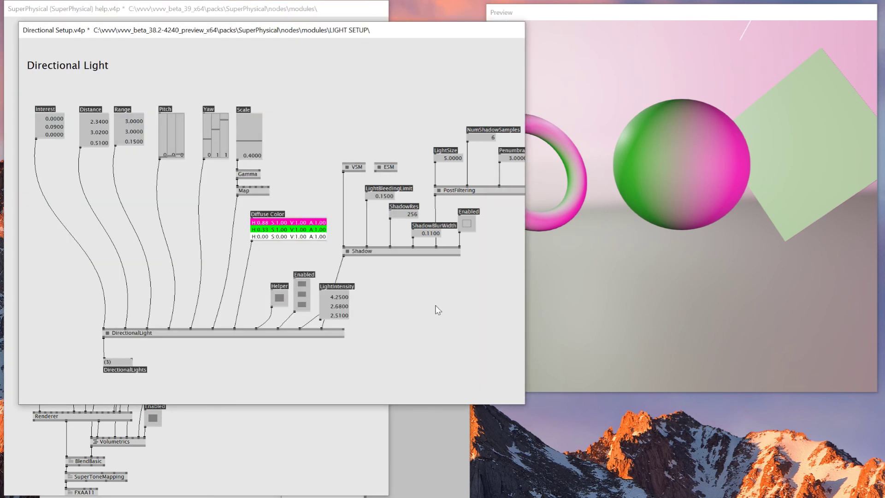
{"action": "left_click", "coordinate": [465, 224]}
{"action": "left_click", "coordinate": [649, 244]}
{"action": "right_click_drag", "start_coordinate": [640, 244], "coordinate": [687, 229]}
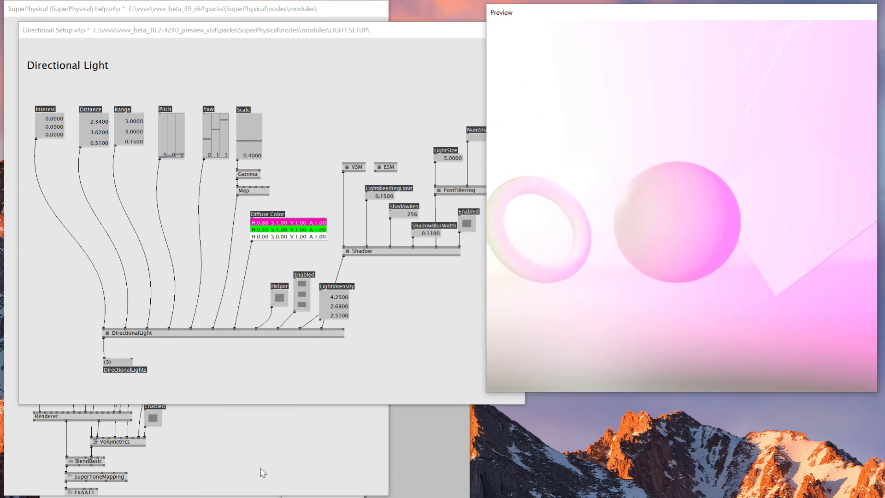
- Lower the FadeZ value of the Volumetrics node and turn off the light helpers
{"action": "left_click", "coordinate": [206, 479]}
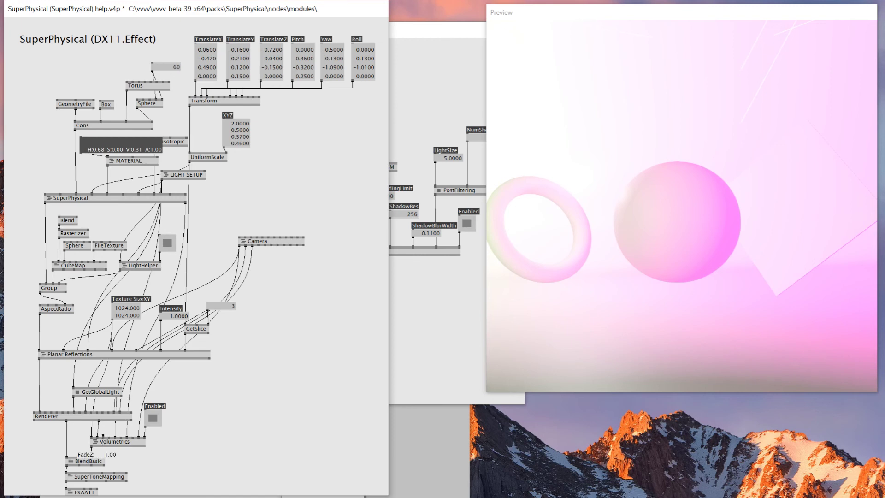
{"action": "mouse_move", "coordinate": [103, 436]}
{"action": "right_mouse_down"}
{"action": "mouse_move", "coordinate": [103, 459]}
{"action": "mouse_move", "coordinate": [102, 444]}
{"action": "right_mouse_up"}
{"action": "left_click", "coordinate": [533, 316]}
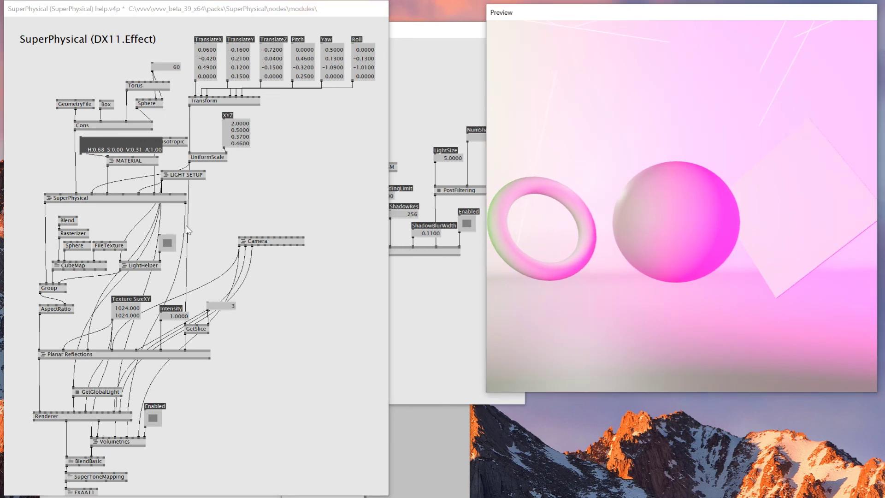
{"action": "left_click", "coordinate": [179, 249]}
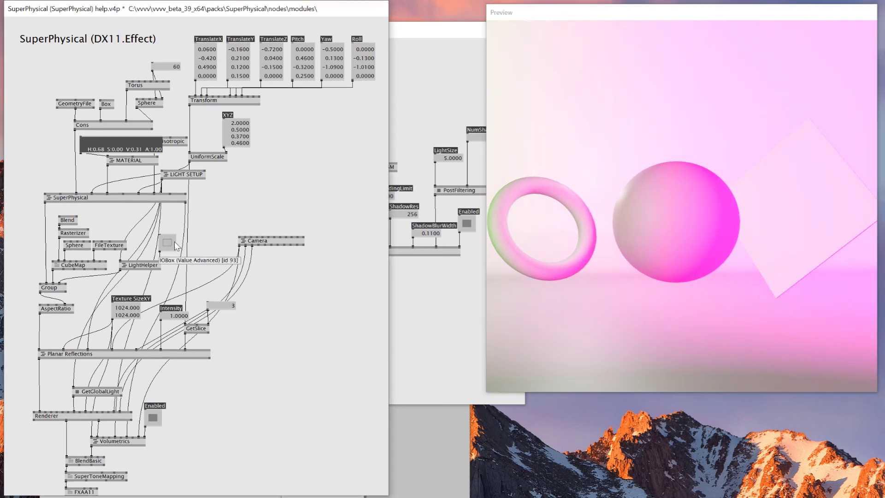
- Move and enlarge the Preview window over the patches and reframe the camera to show the torus, sphere and box
{"action": "left_click", "coordinate": [711, 215]}
{"action": "left_click_drag", "start_coordinate": [688, 9], "coordinate": [217, 4]}
{"action": "left_click_drag", "start_coordinate": [402, 391], "coordinate": [601, 497]}
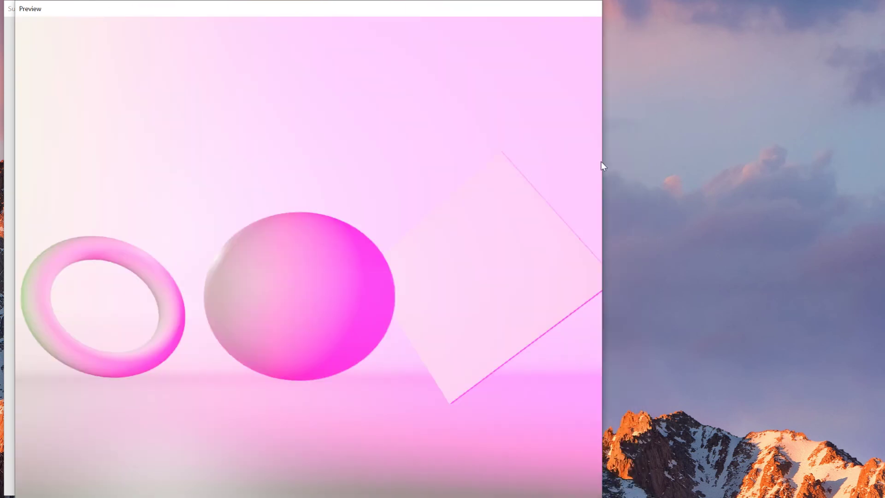
{"action": "left_click_drag", "start_coordinate": [602, 167], "coordinate": [517, 174]}
{"action": "left_click_drag", "start_coordinate": [378, 26], "coordinate": [507, 21]}
{"action": "left_click_drag", "start_coordinate": [432, 258], "coordinate": [431, 319]}
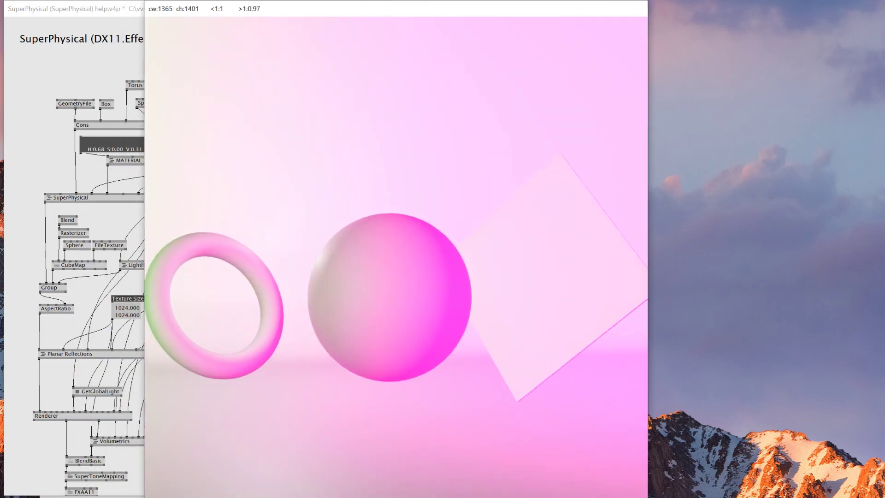
{"action": "left_click_drag", "start_coordinate": [499, 497], "coordinate": [499, 497]}
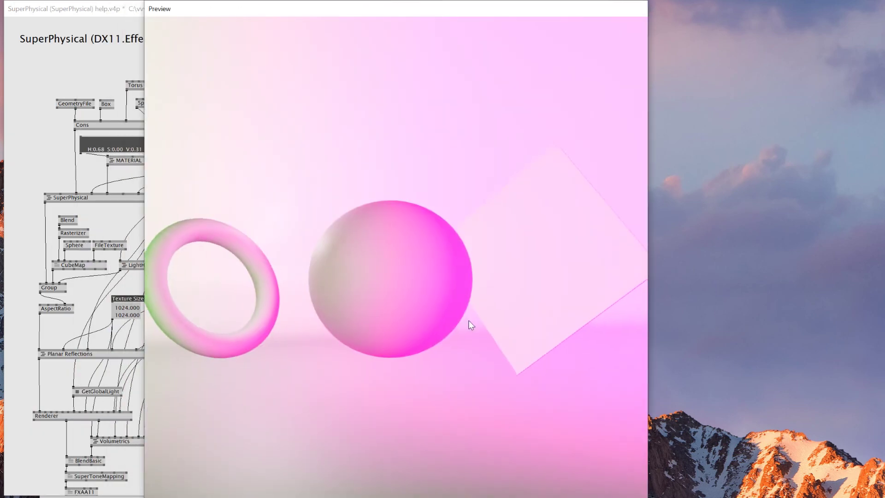
{"action": "left_click_drag", "start_coordinate": [469, 319], "coordinate": [416, 299]}
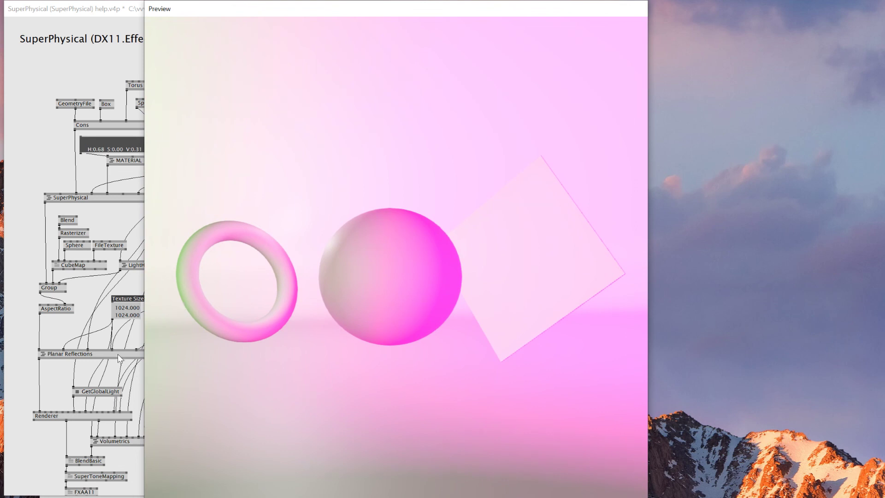
{"action": "left_click", "coordinate": [69, 328]}
{"action": "left_click", "coordinate": [507, 341]}
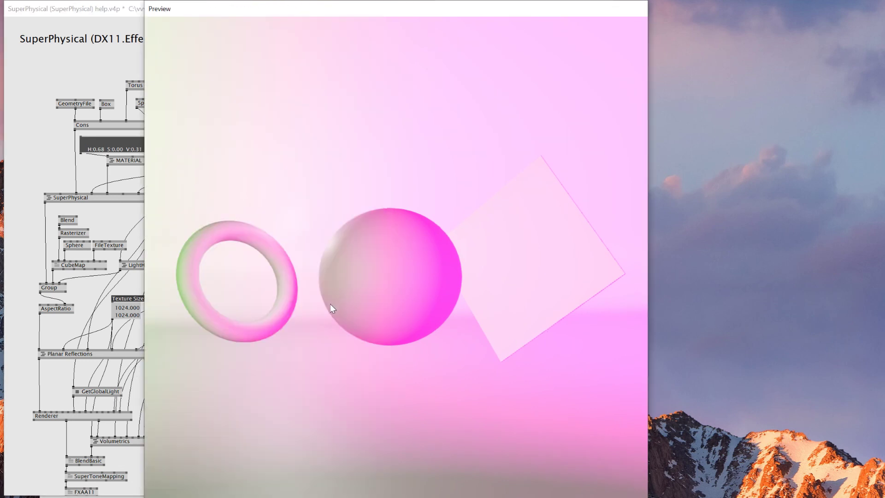